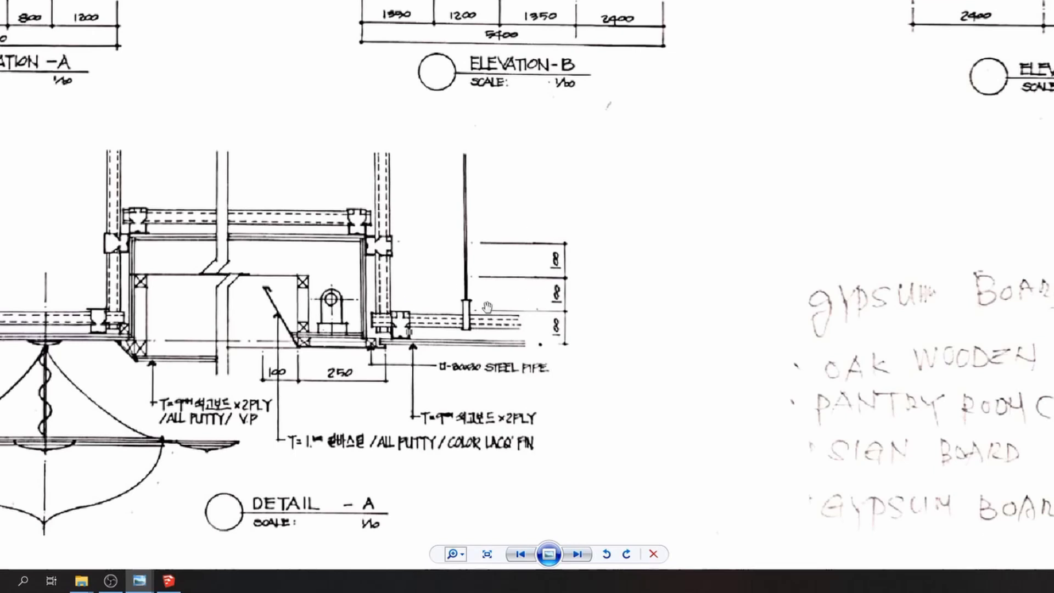
Pan around the textbook page's detail drawing and floor plans, then advance and zoom into the lobby render
scroll(488, 307, "down", 3)
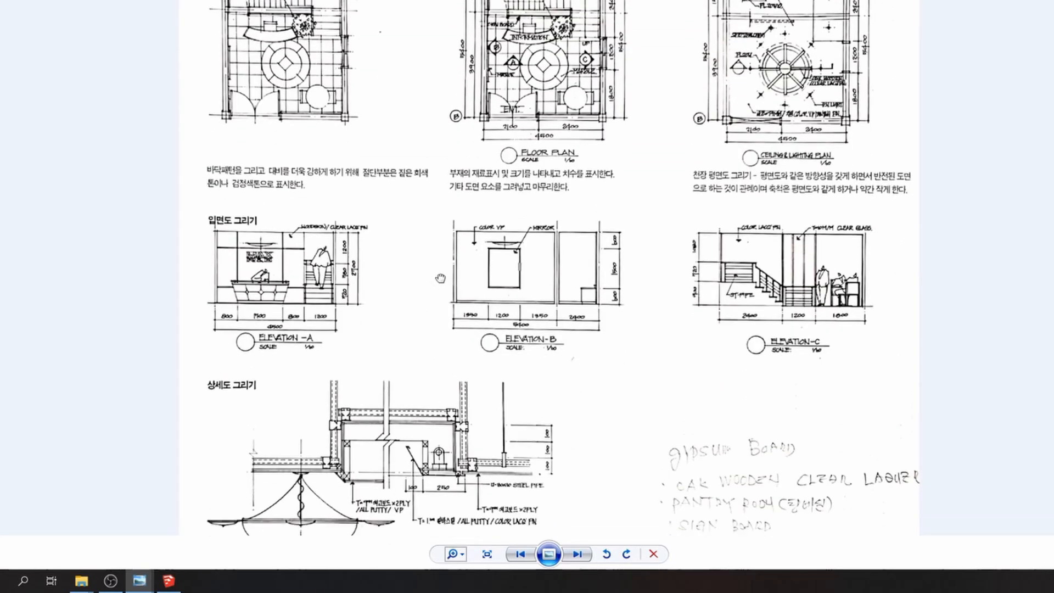
left_click_drag(440, 279, 466, 242)
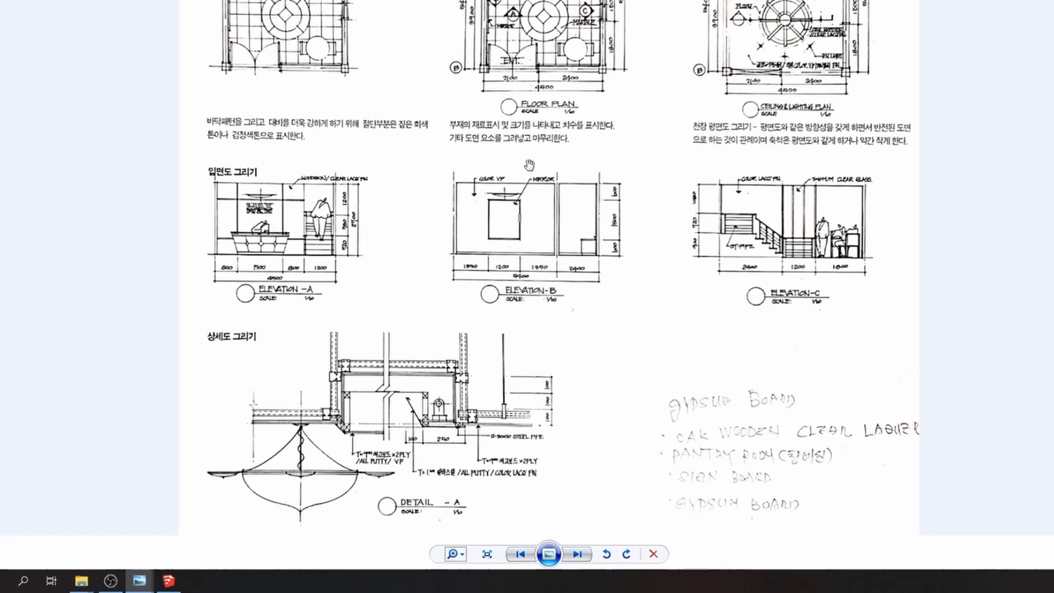
left_click_drag(611, 311, 610, 447)
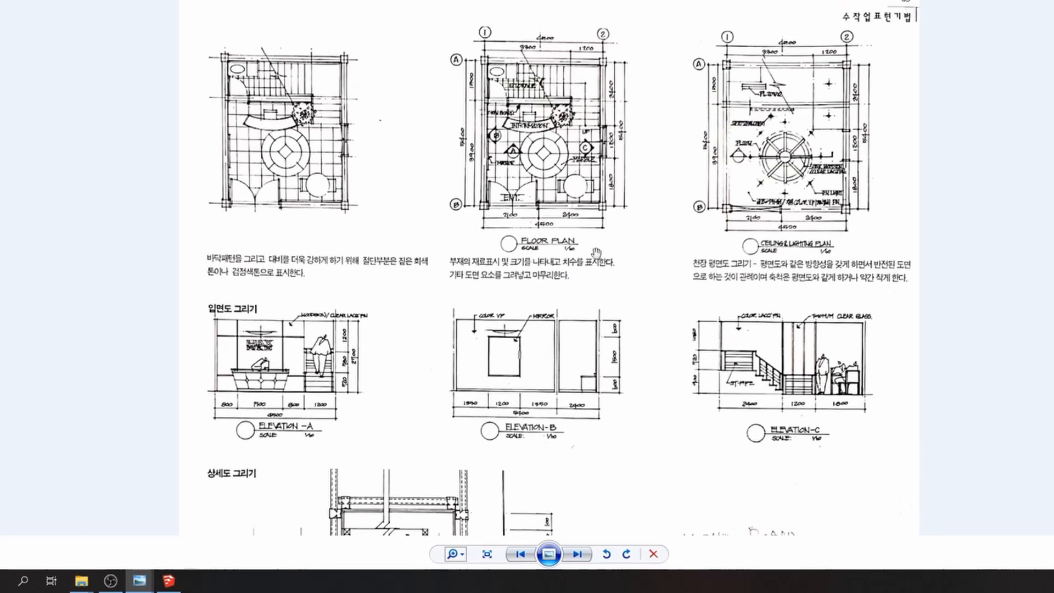
key("Right")
scroll(434, 423, "up", 4)
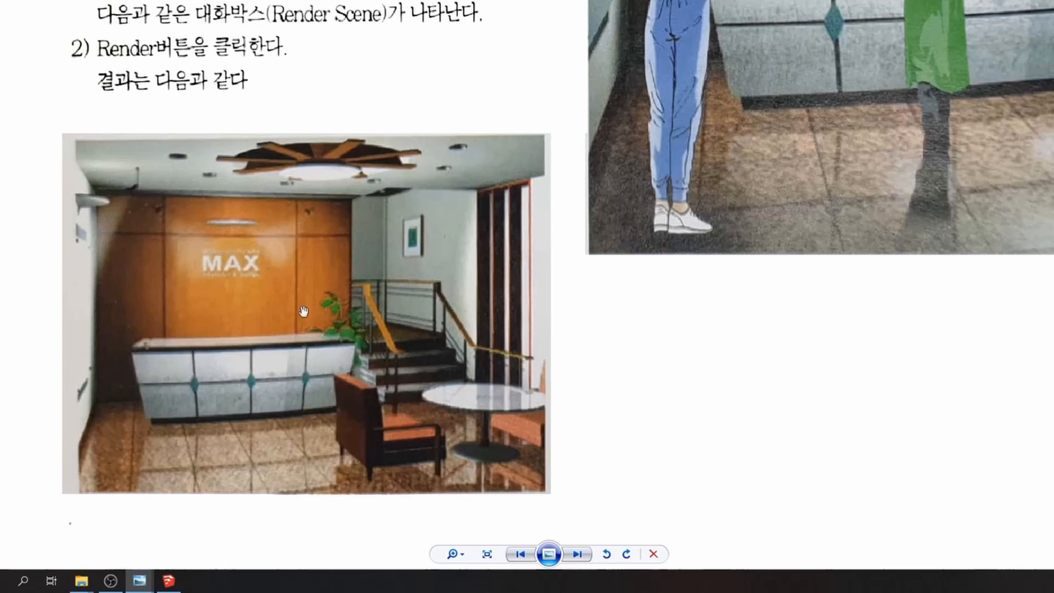
Pan across the enlarged lobby render and the scanned render page
left_click_drag(385, 367, 249, 367)
left_click_drag(401, 352, 468, 347)
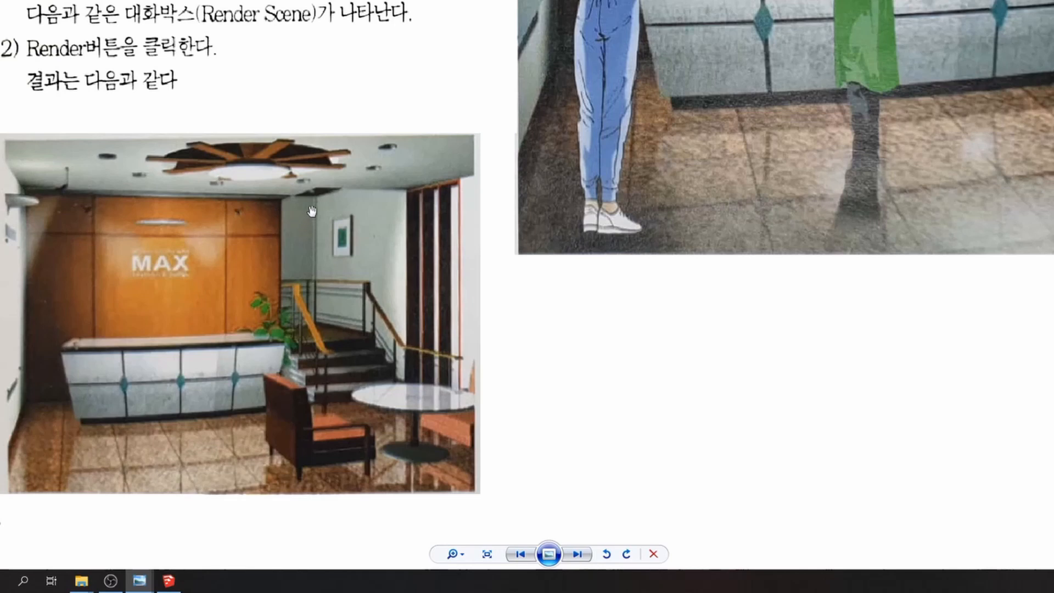
left_click_drag(701, 329, 341, 541)
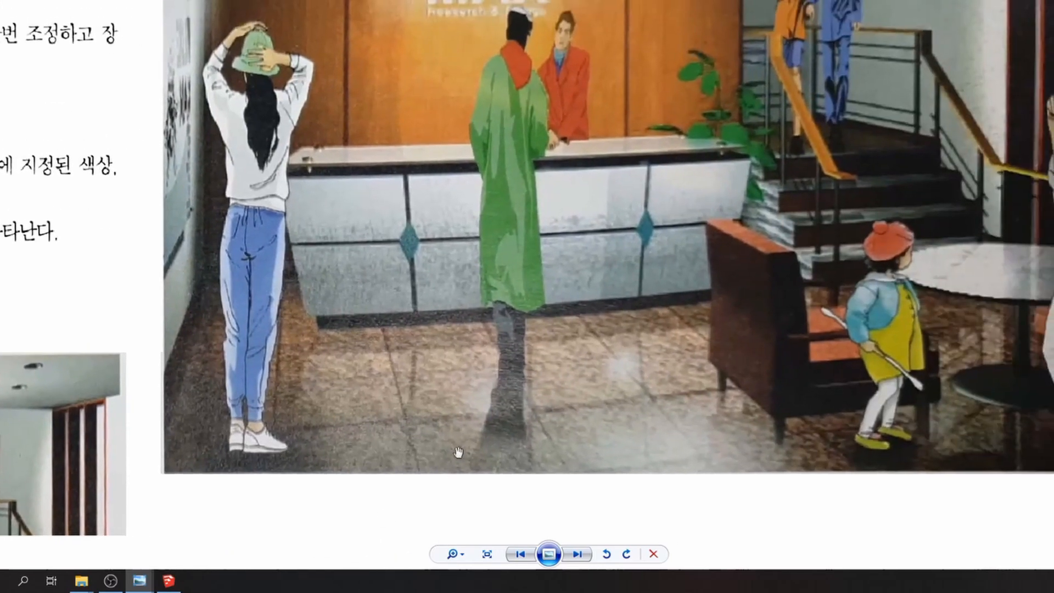
scroll(459, 447, "down", 3)
scroll(593, 437, "up", 2)
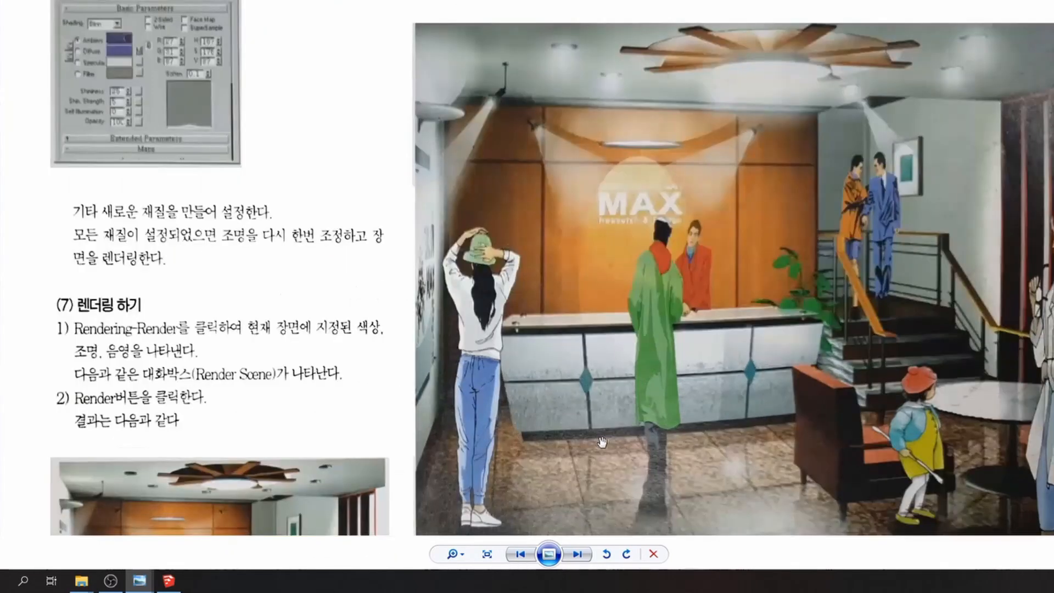
left_click_drag(745, 416, 714, 395)
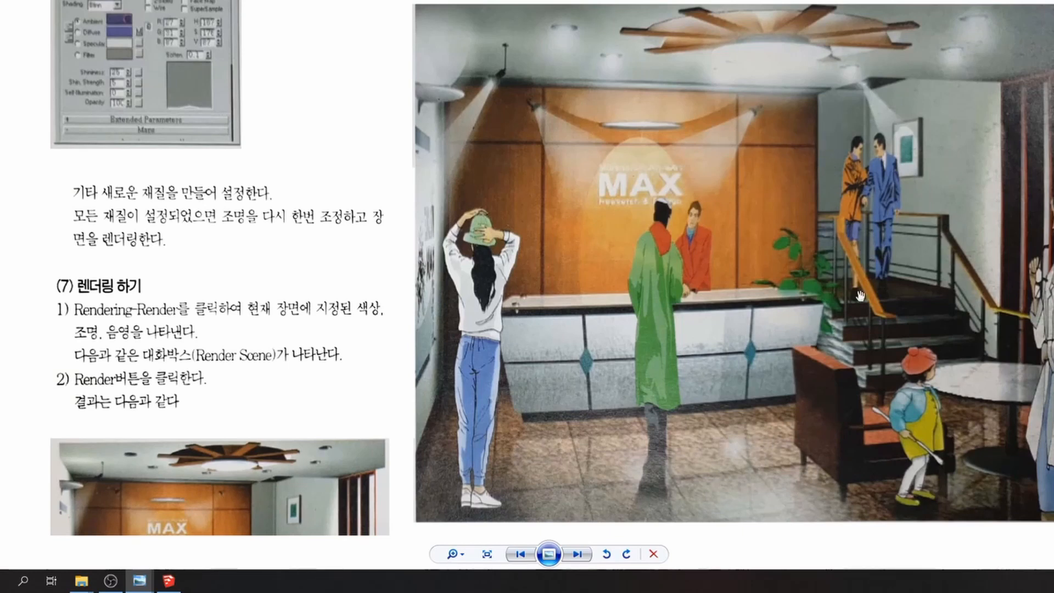
Zoom out, advance to the floor-plan page, and switch over to SketchUp
scroll(860, 296, "down", 2)
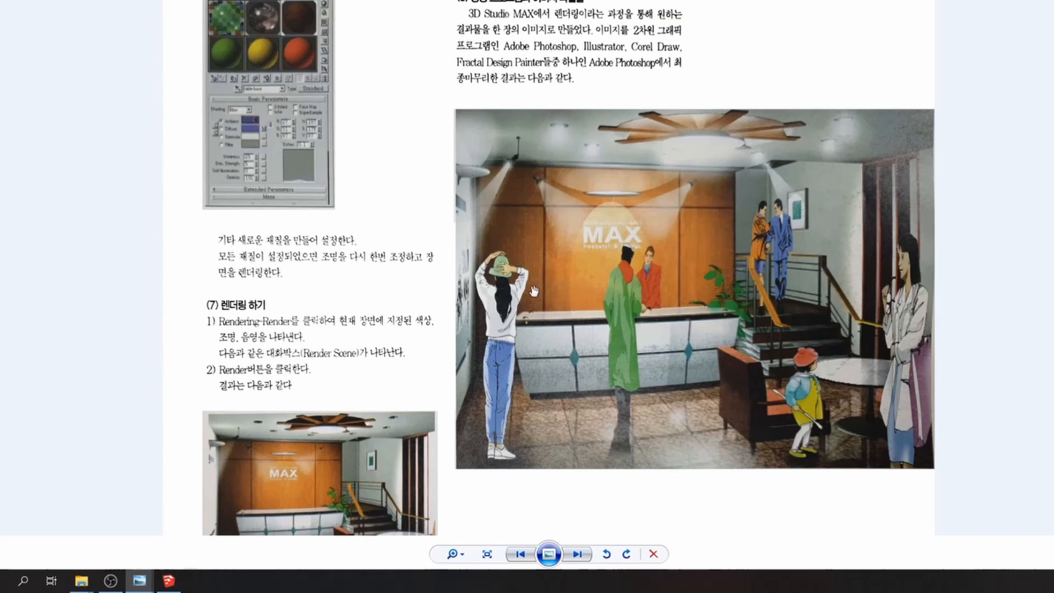
scroll(532, 293, "down", 1)
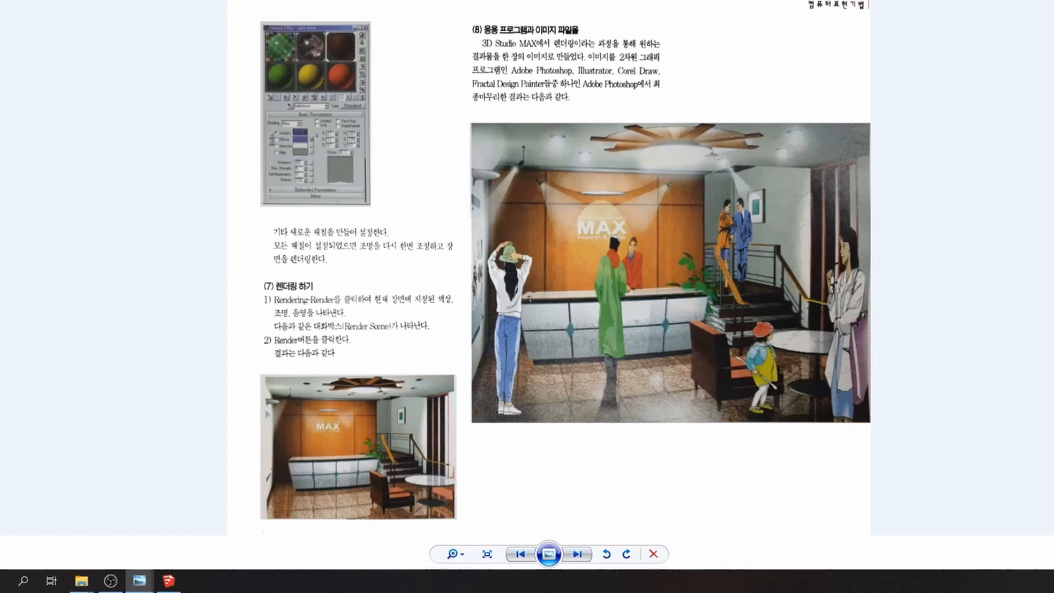
key("Right")
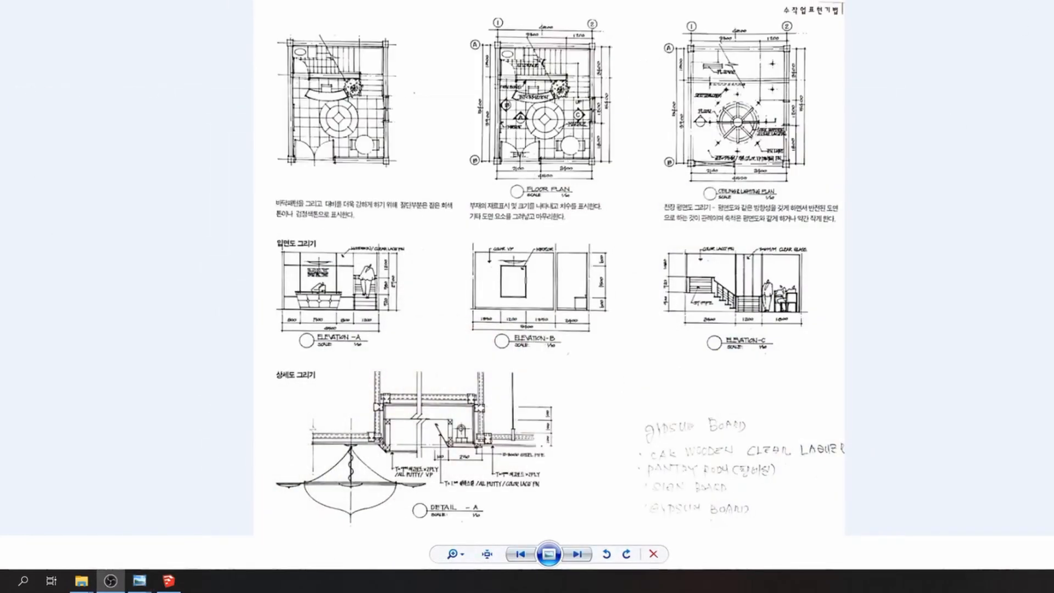
key("alt+Tab")
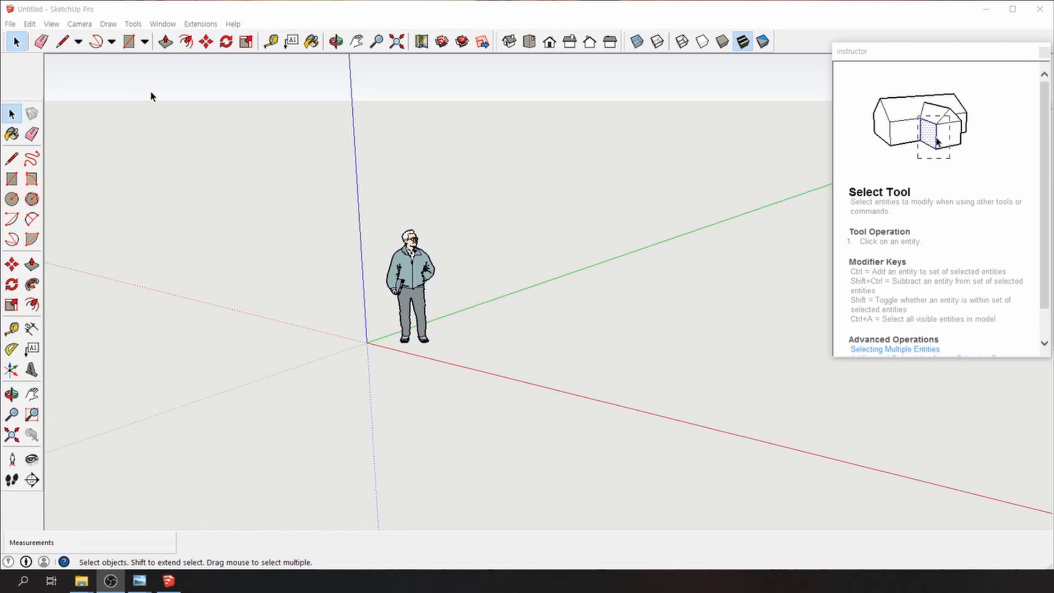
Bring up the toolbars context menu from the empty toolbar area, dismissing and reopening it once
right_click(792, 37)
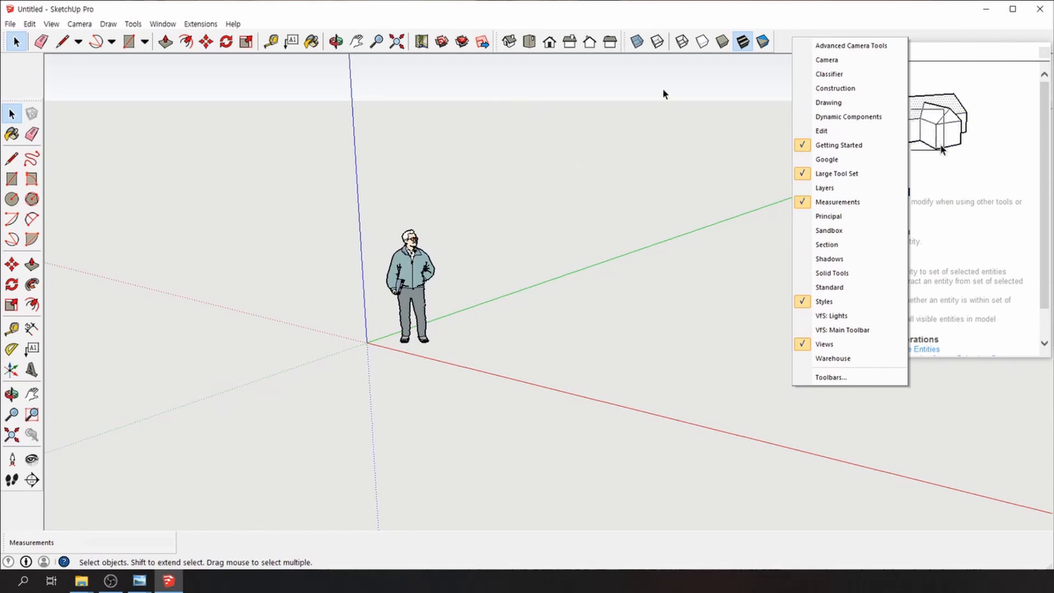
left_click(661, 14)
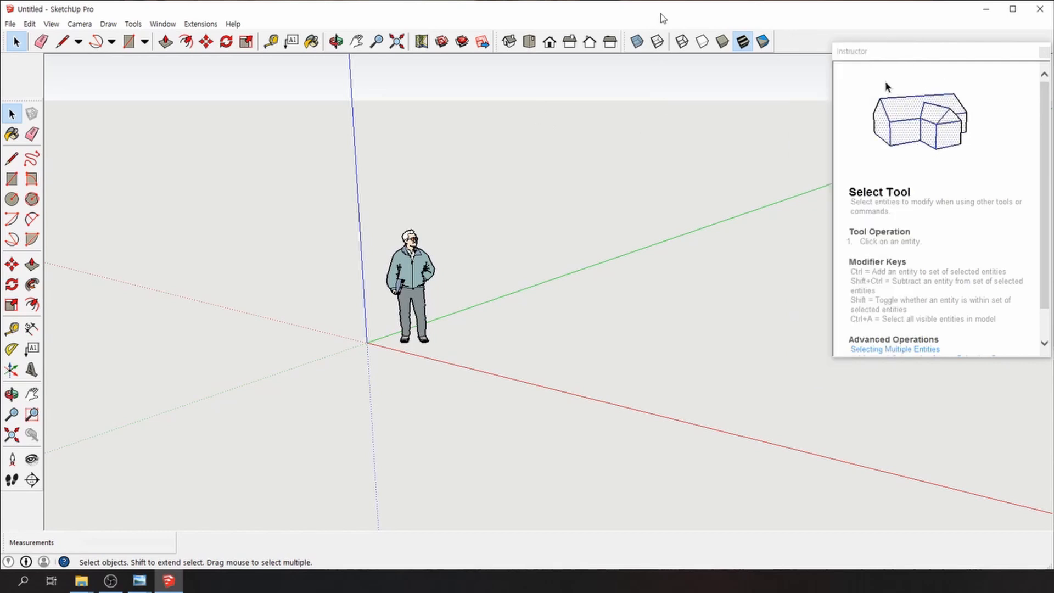
right_click(800, 46)
left_click(846, 386)
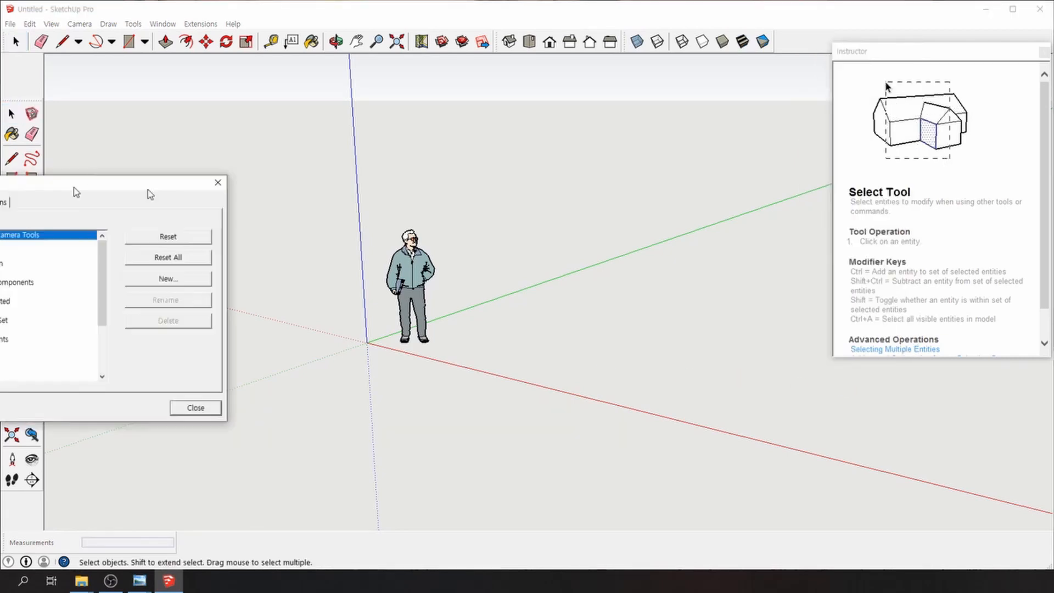
left_click_drag(73, 188, 420, 135)
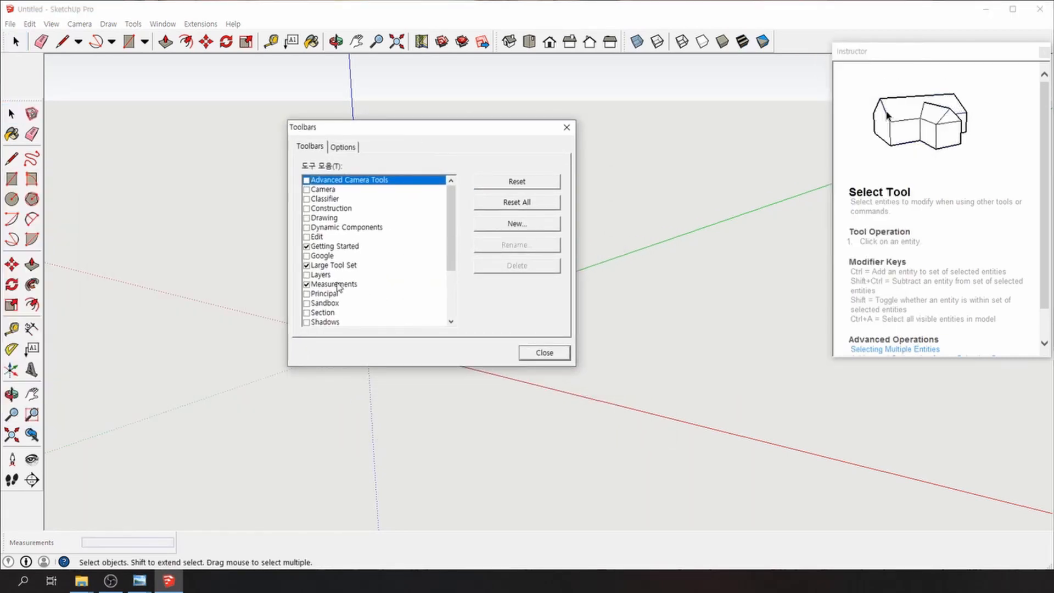
left_click(306, 250)
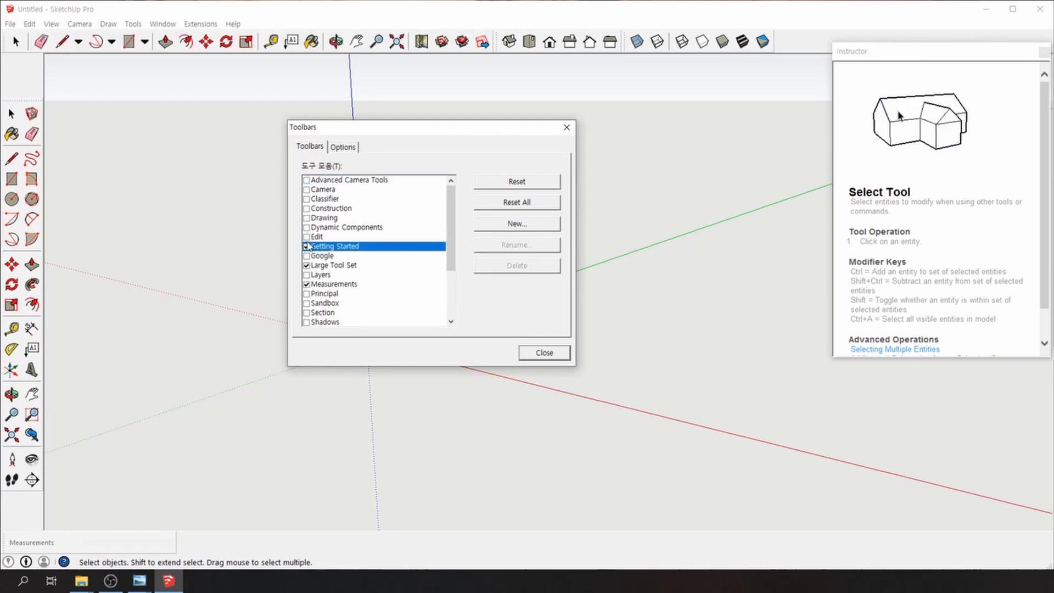
left_click(306, 247)
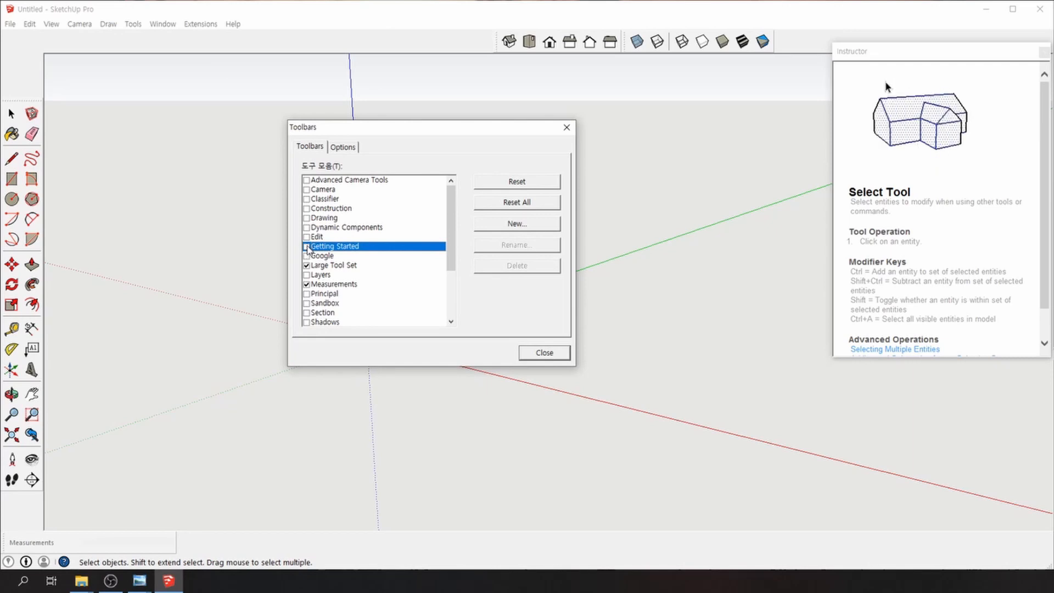
left_click(307, 247)
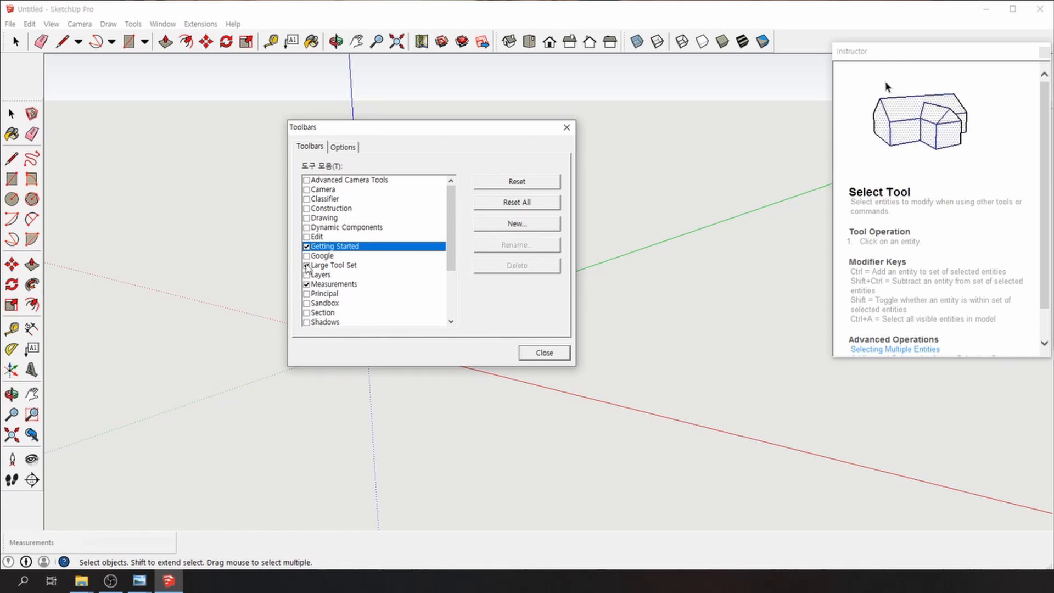
left_click(306, 265)
left_click(306, 265)
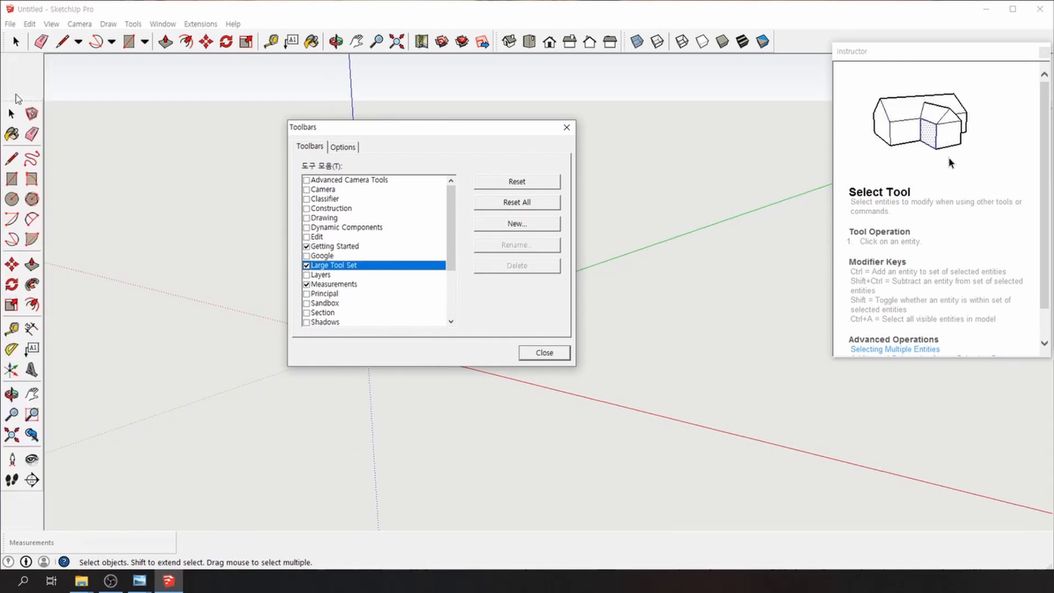
mouse_move(18, 100)
left_mouse_down()
mouse_move(162, 137)
mouse_move(11, 44)
mouse_move(41, 104)
mouse_move(6, 77)
mouse_move(33, 41)
mouse_move(3, 83)
mouse_move(44, 95)
mouse_move(20, 65)
mouse_move(70, 64)
mouse_move(42, 101)
mouse_move(20, 91)
mouse_move(39, 95)
left_mouse_up()
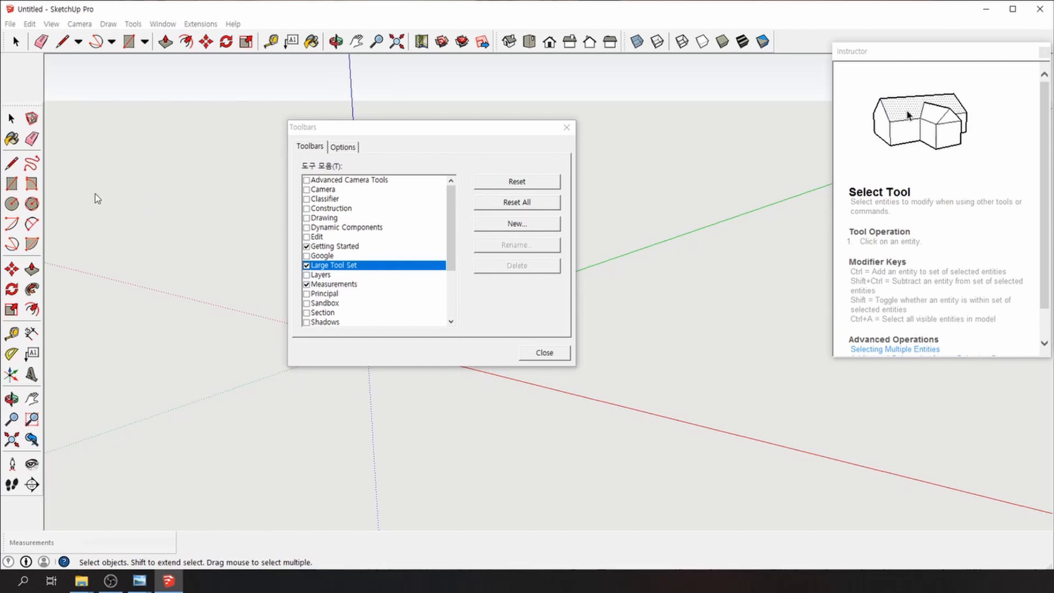
left_click(306, 266)
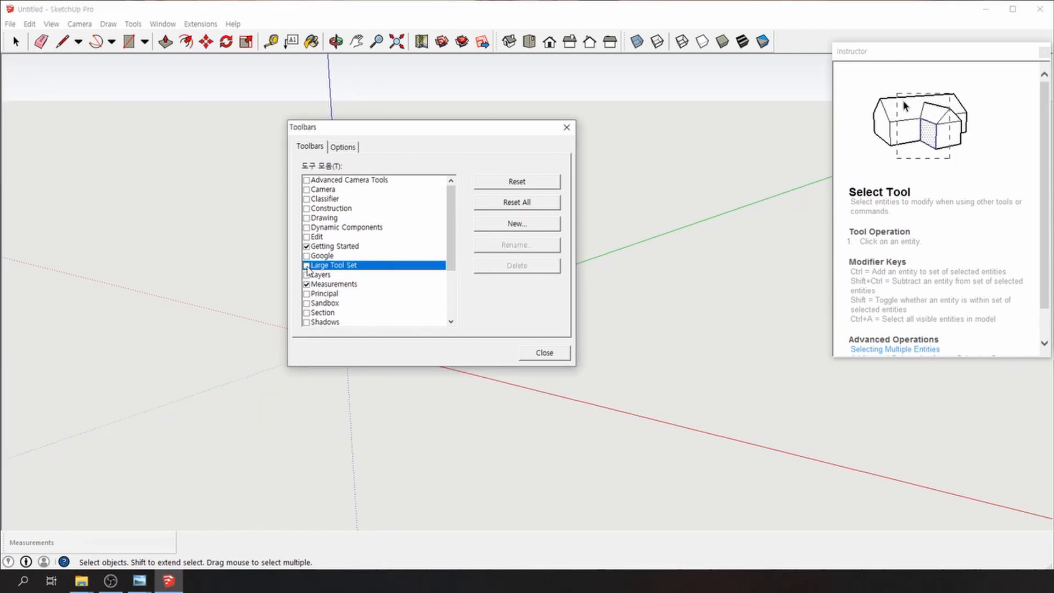
left_click(306, 266)
left_click(307, 285)
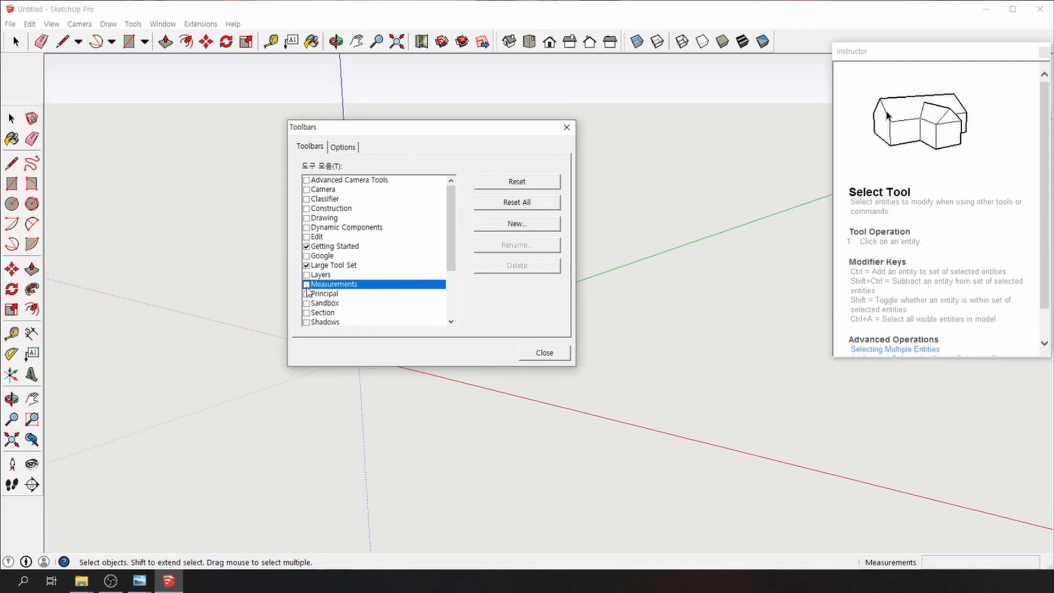
left_click(307, 284)
left_click_drag(446, 259, 448, 318)
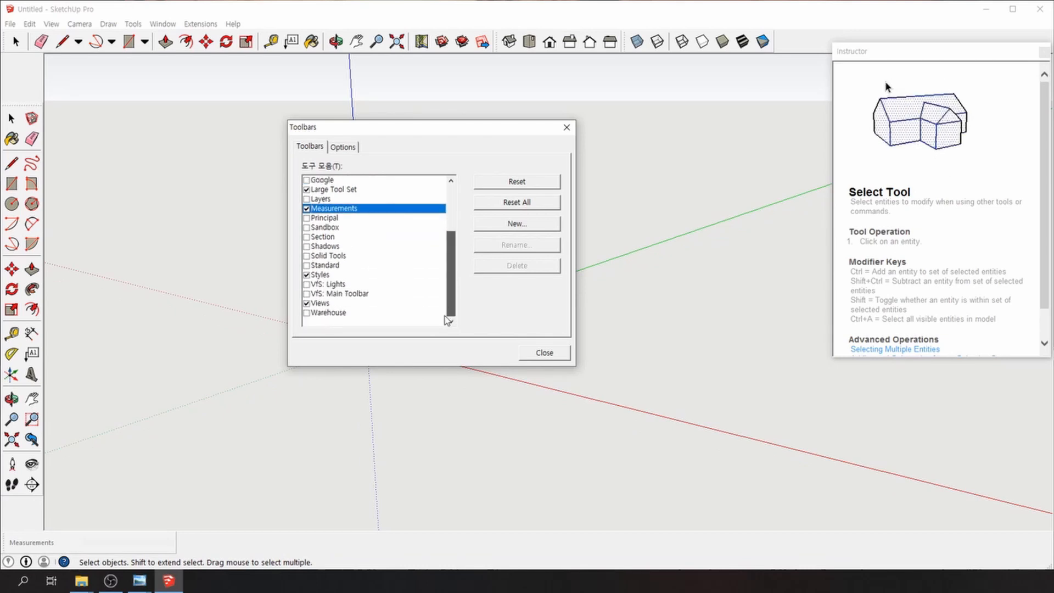
left_click(306, 274)
left_click(306, 275)
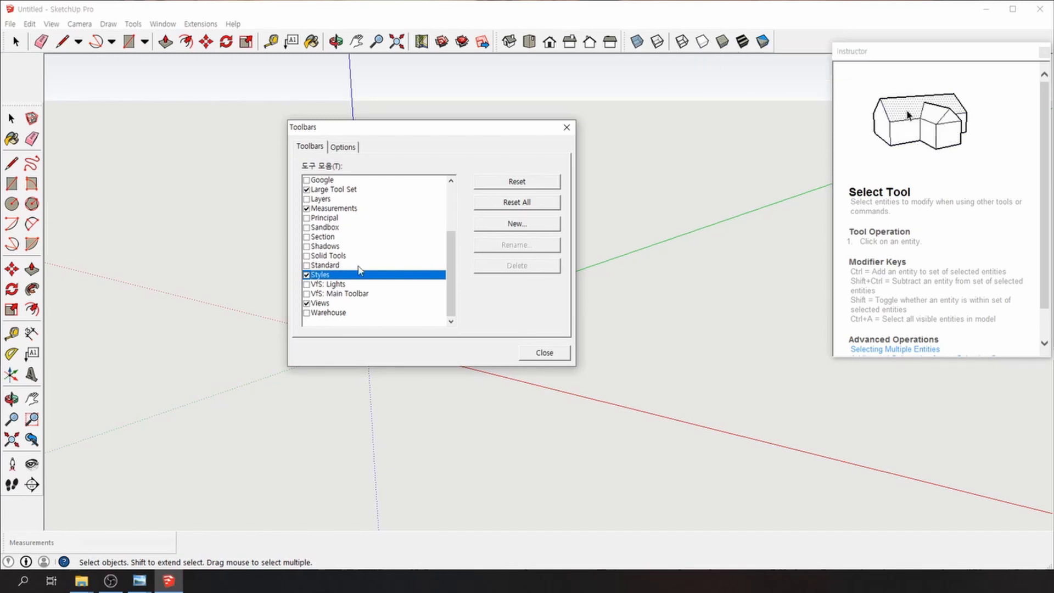
left_click(306, 305)
left_click(307, 304)
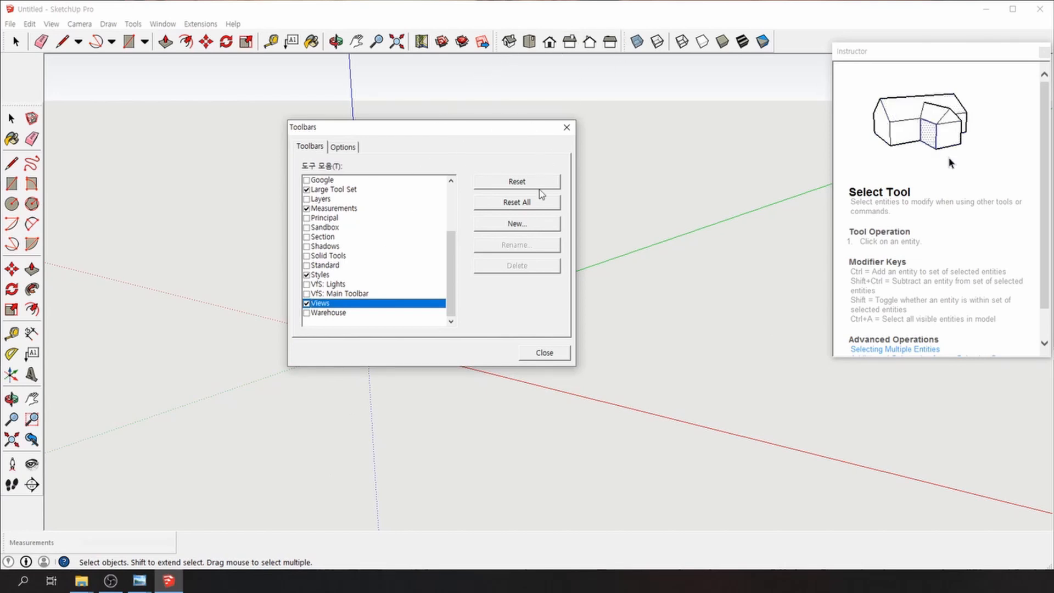
left_click(543, 353)
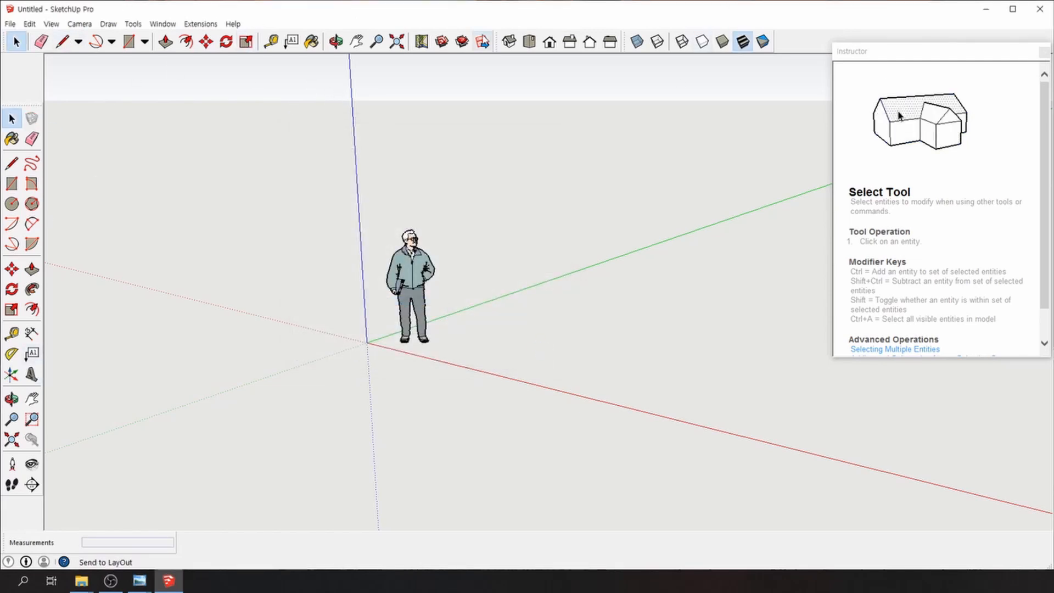
Step through the Iso, Top, Front, Right and Back views, returning to Iso
right_click(790, 40)
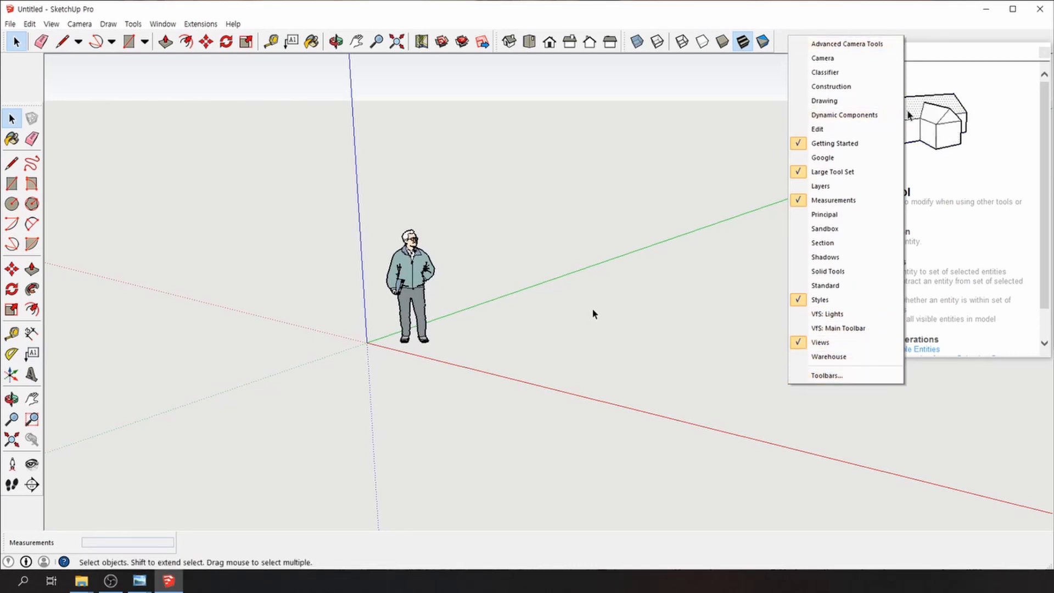
left_click(564, 235)
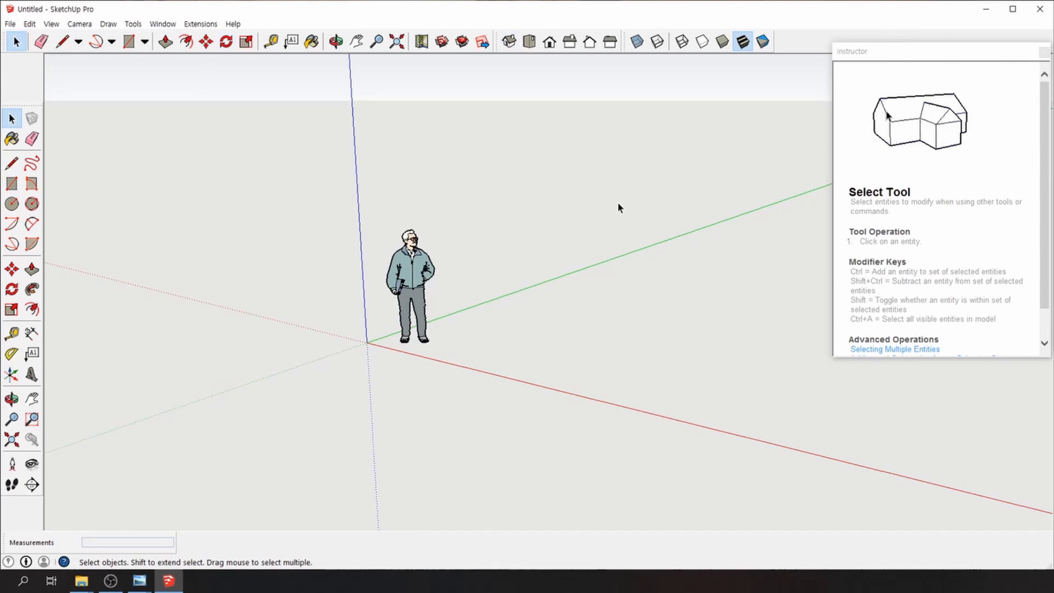
left_click(510, 45)
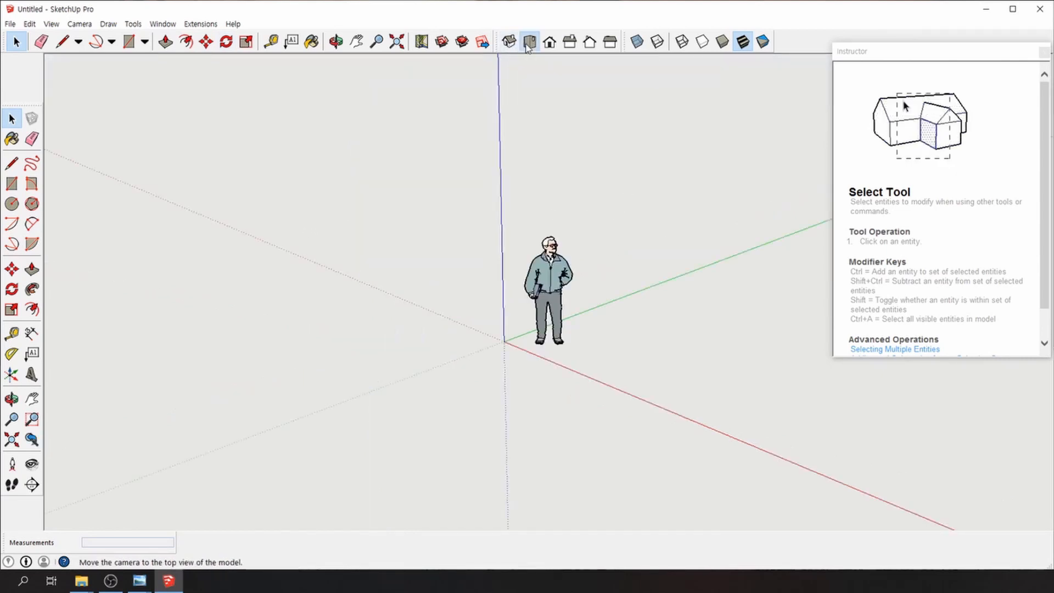
left_click(529, 44)
left_click(549, 43)
left_click(569, 43)
left_click(590, 43)
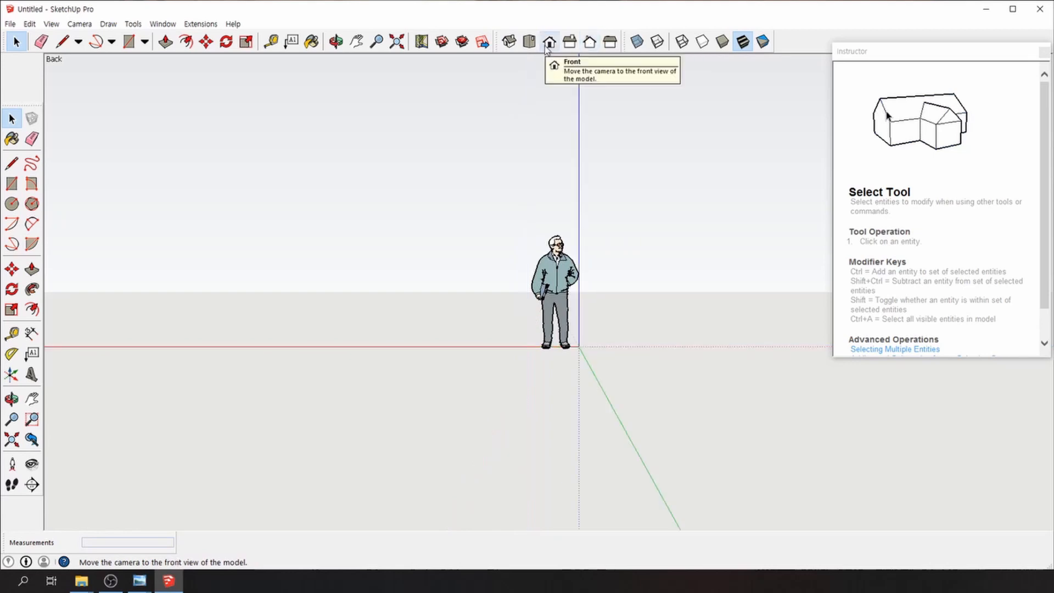
left_click(513, 44)
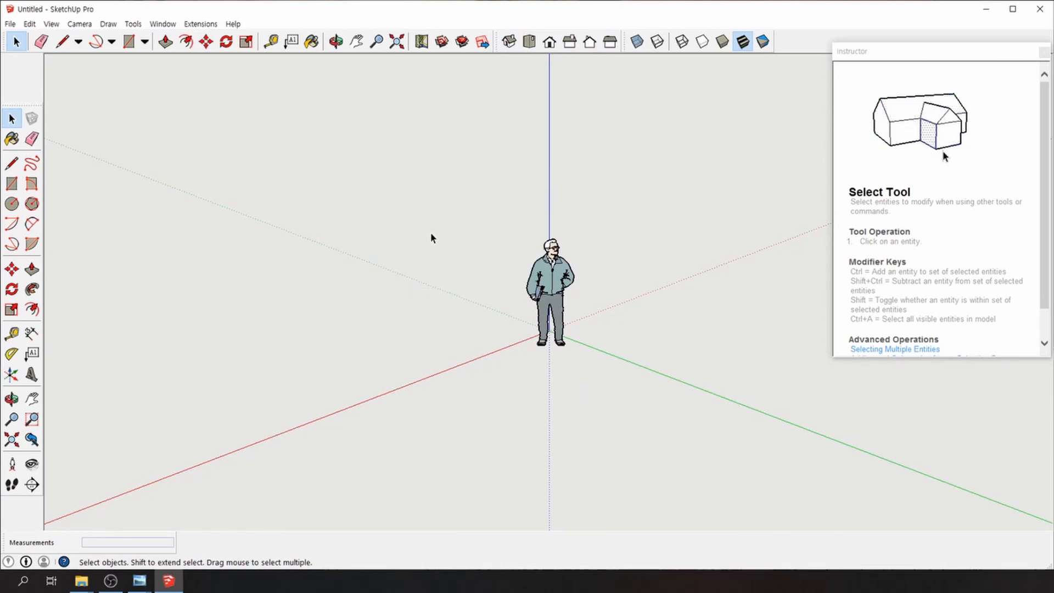
Orbit around the figure, then check the Top, Front, Right, Back and Left views
key("o")
left_click_drag(431, 233, 379, 255)
key("space")
middle_click_drag(379, 254, 263, 360)
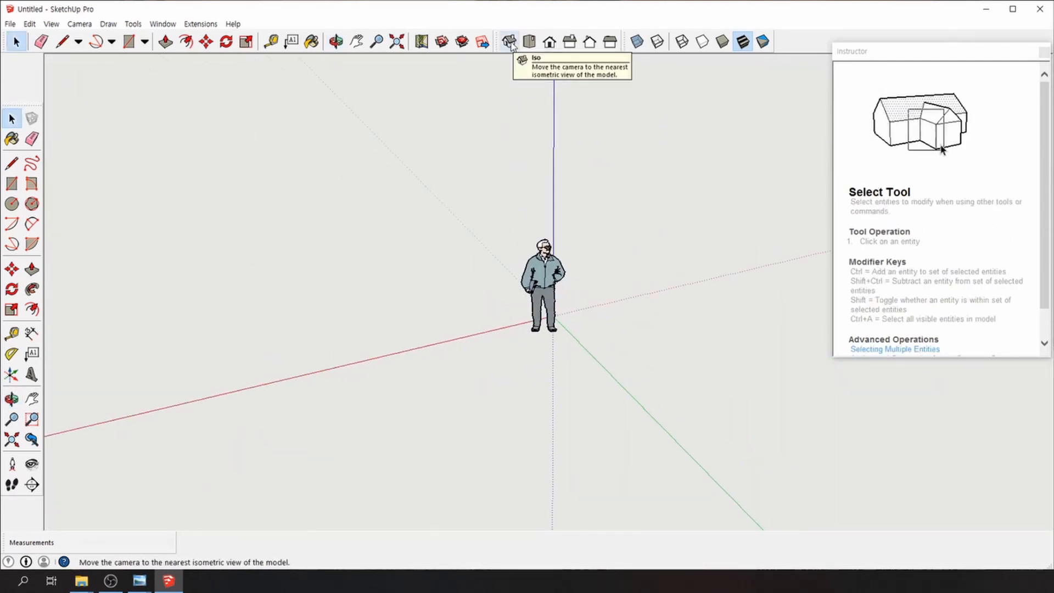
left_click(528, 42)
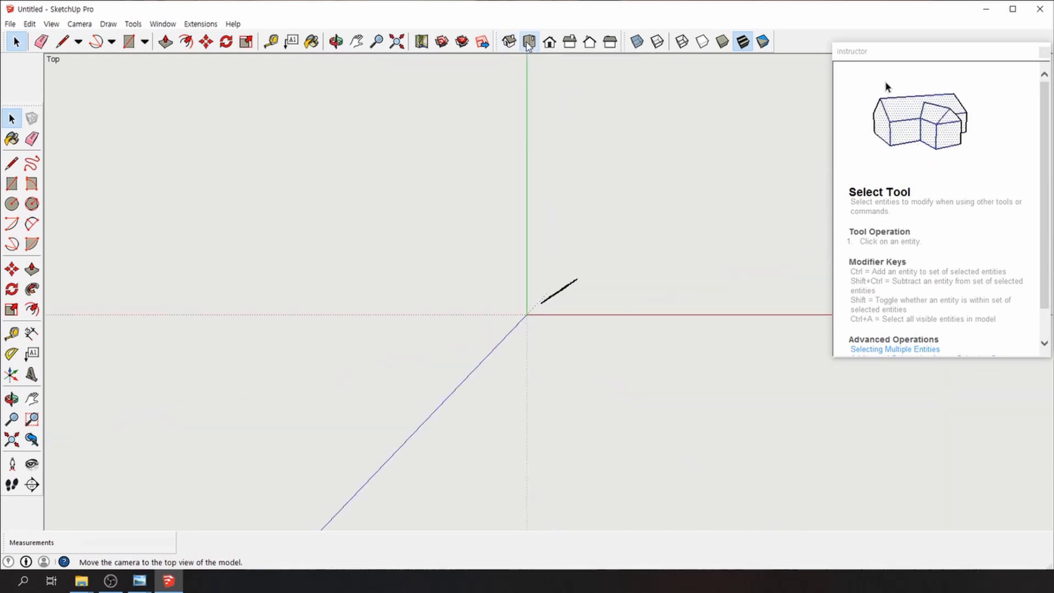
left_click(549, 42)
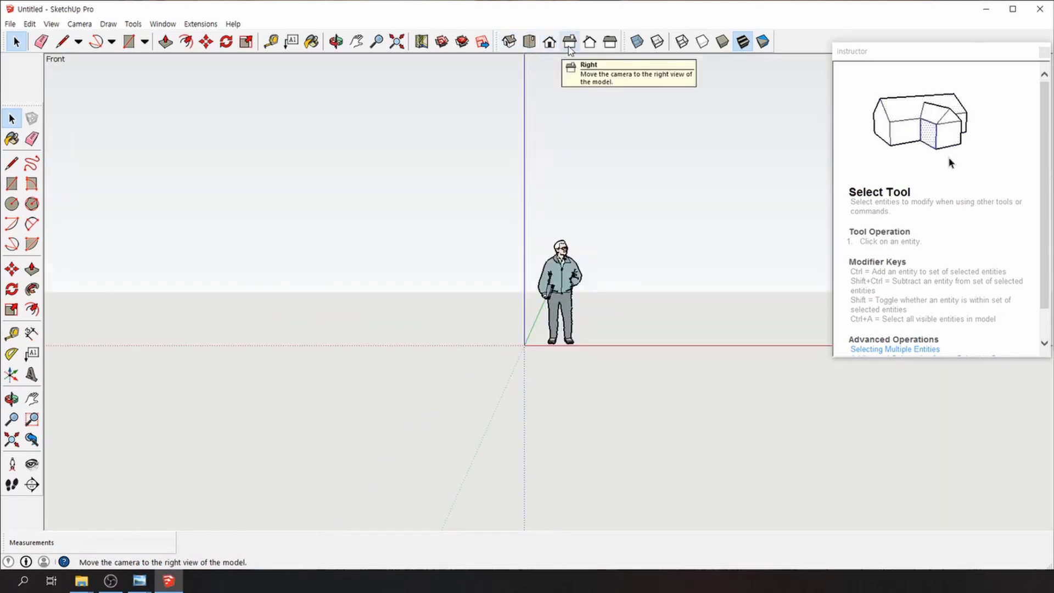
left_click(569, 48)
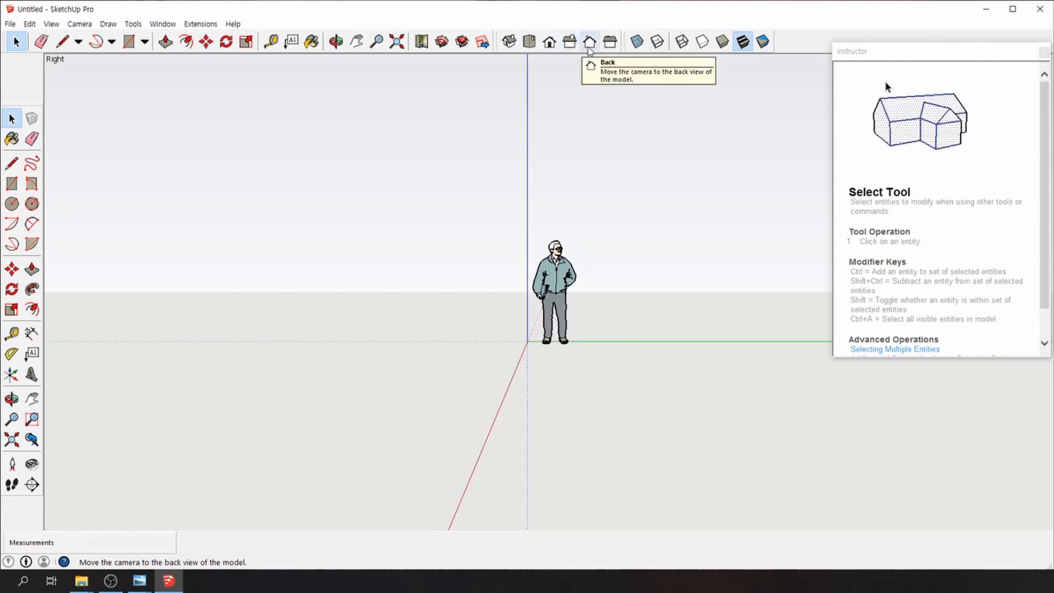
left_click(589, 48)
left_click(610, 44)
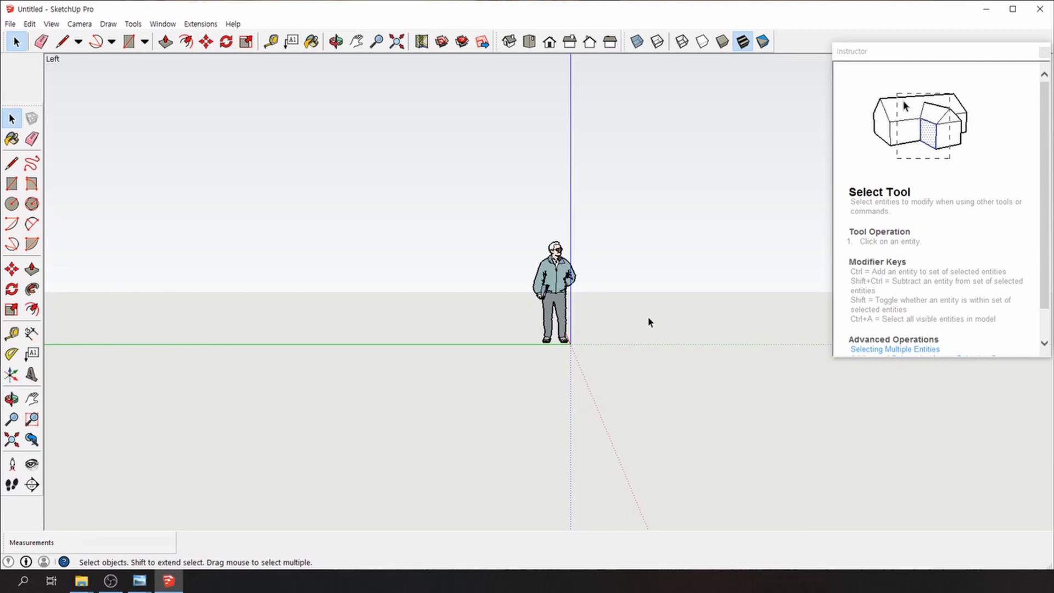
middle_click_drag(650, 320, 417, 368)
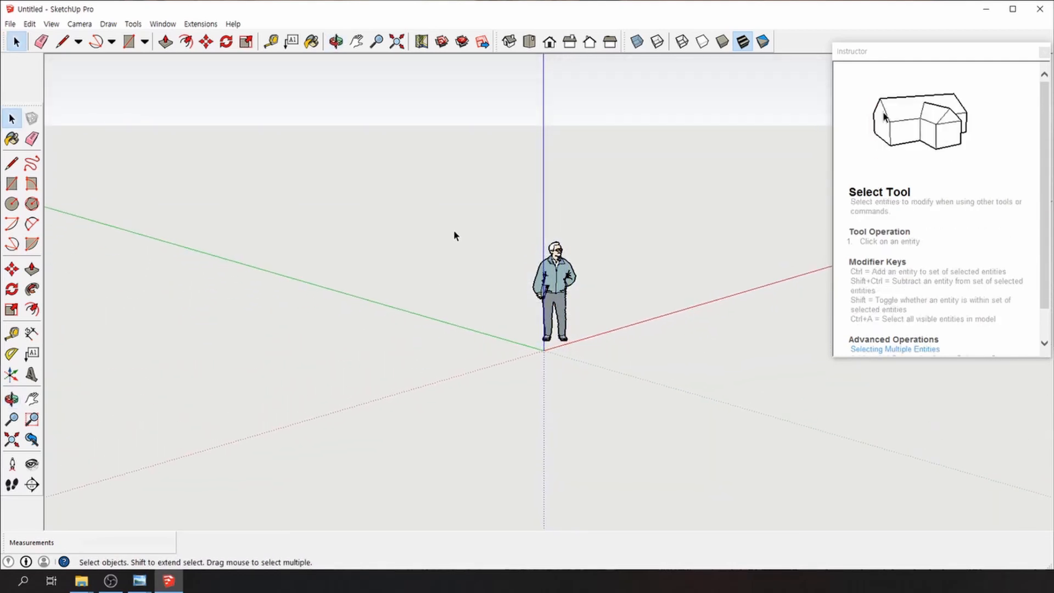
middle_click_drag(454, 233, 298, 291)
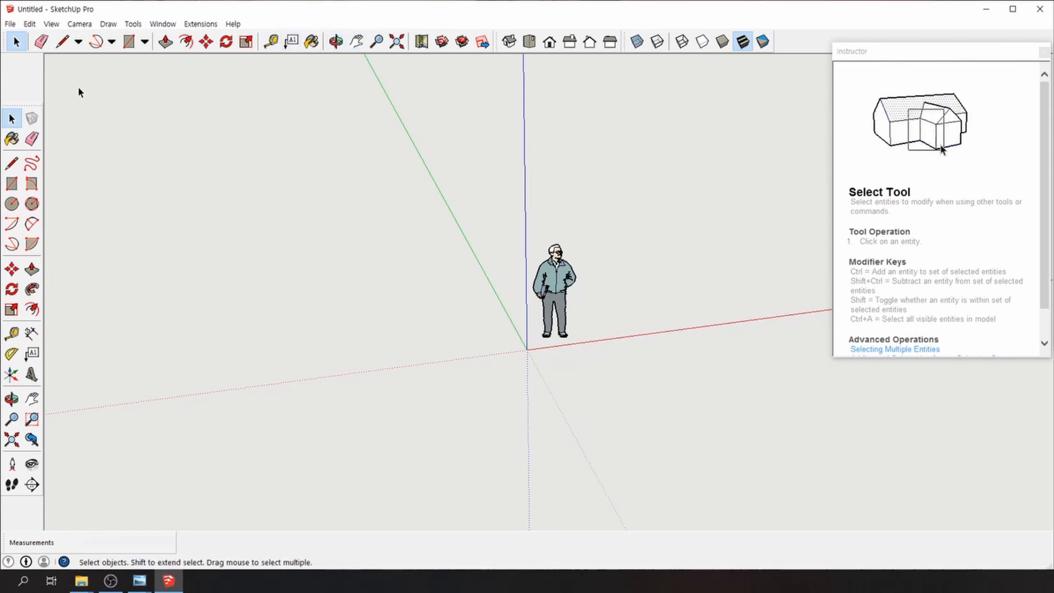
Switch the camera to Parallel Projection and review the standard views, ending with the figure upright
left_click(80, 24)
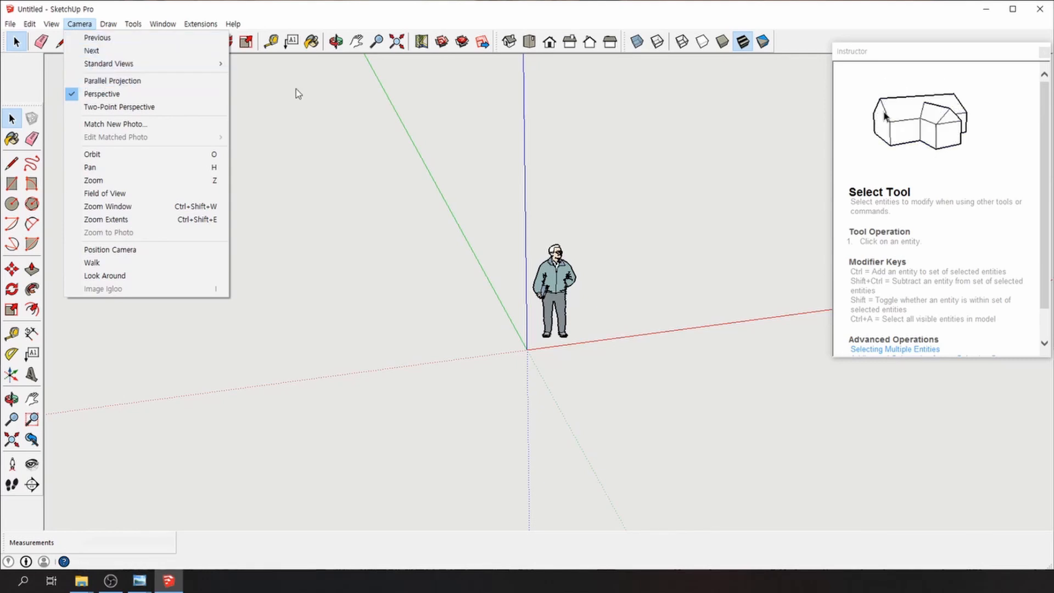
left_click(156, 86)
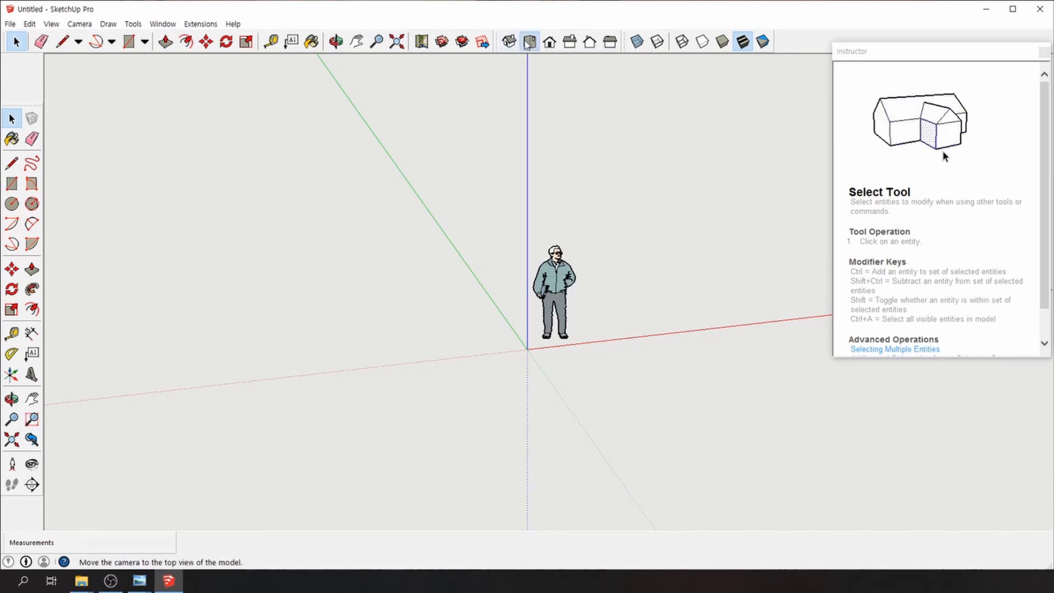
left_click(530, 42)
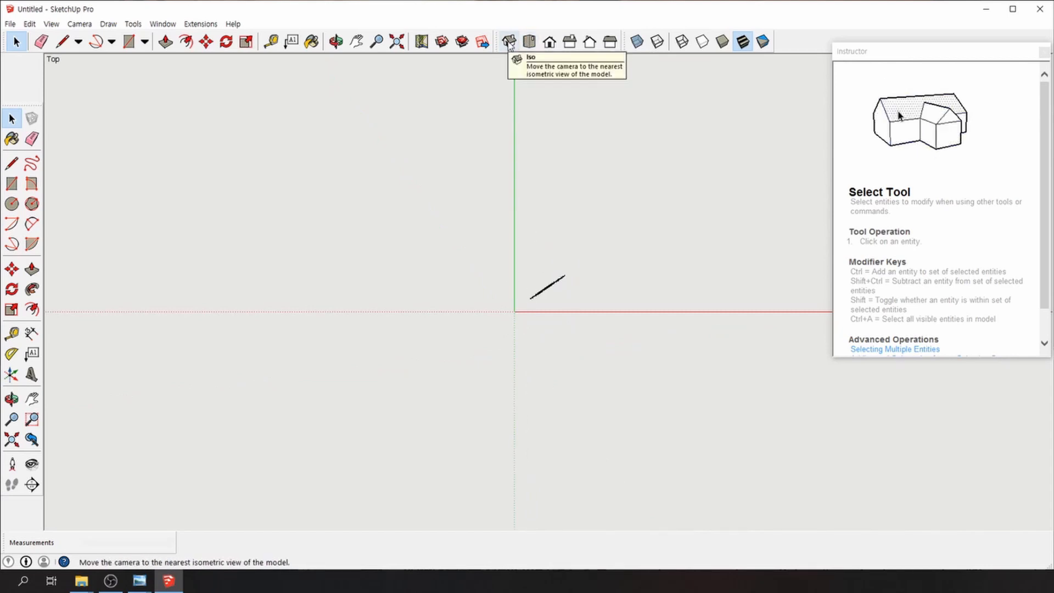
left_click(550, 42)
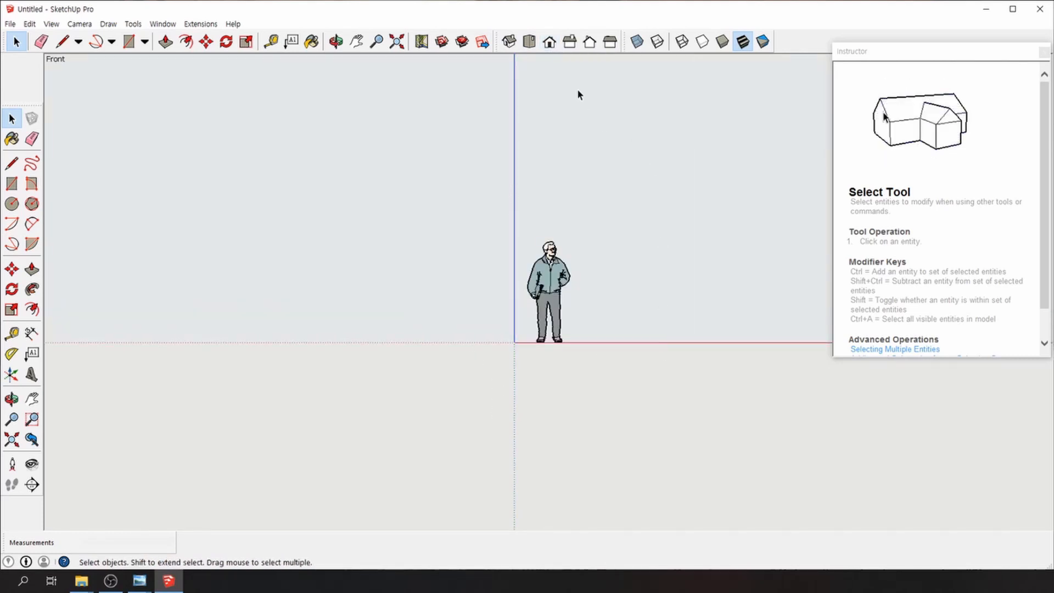
left_click(574, 44)
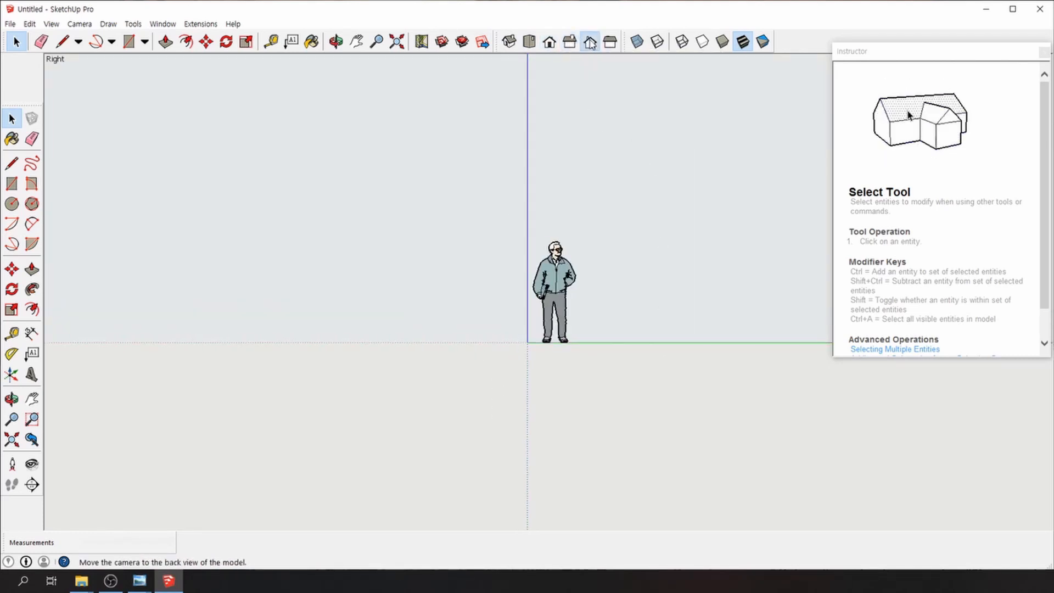
left_click(590, 41)
left_click(531, 43)
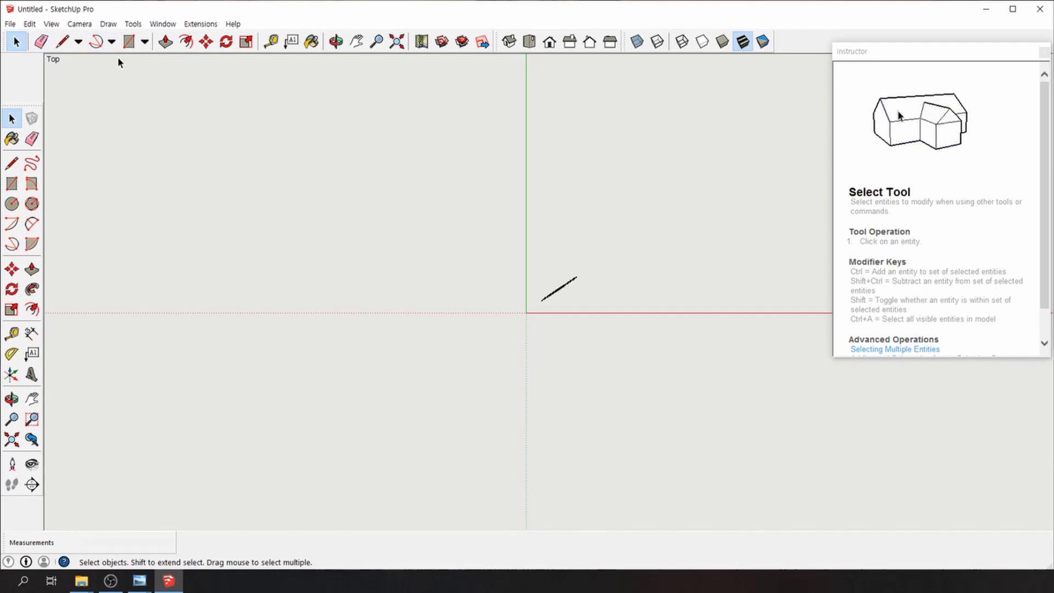
middle_click_drag(513, 264, 569, 193)
middle_click_drag(666, 257, 458, 273)
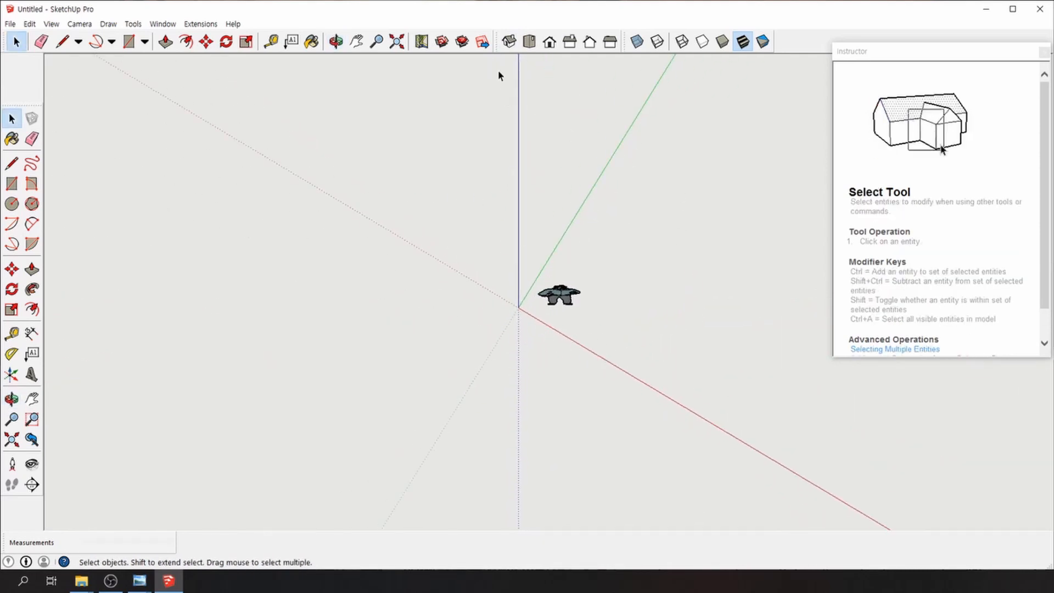
middle_click_drag(591, 265, 566, 352)
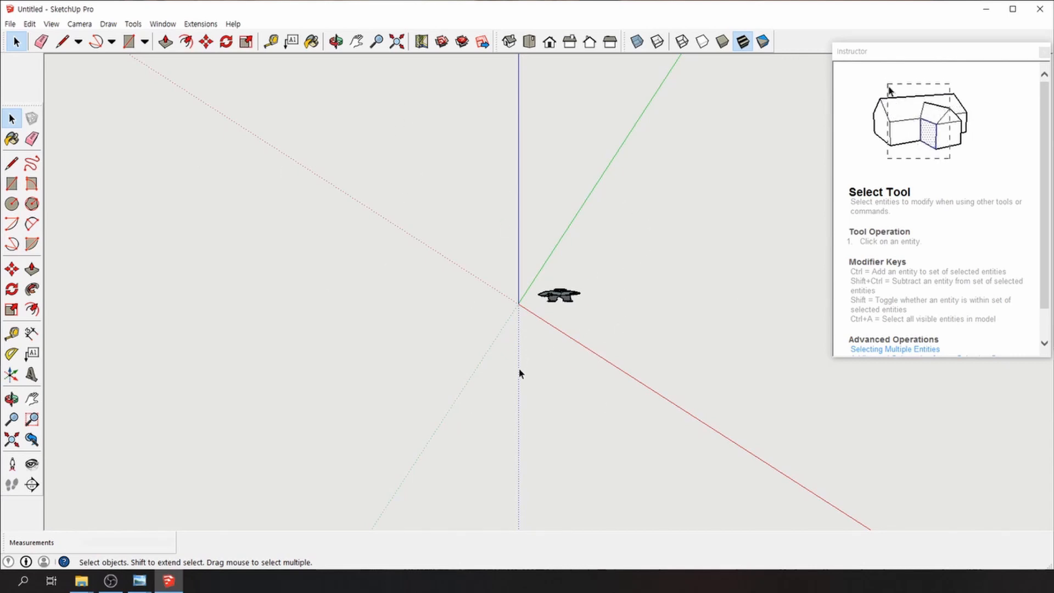
middle_click_drag(520, 373, 642, 296)
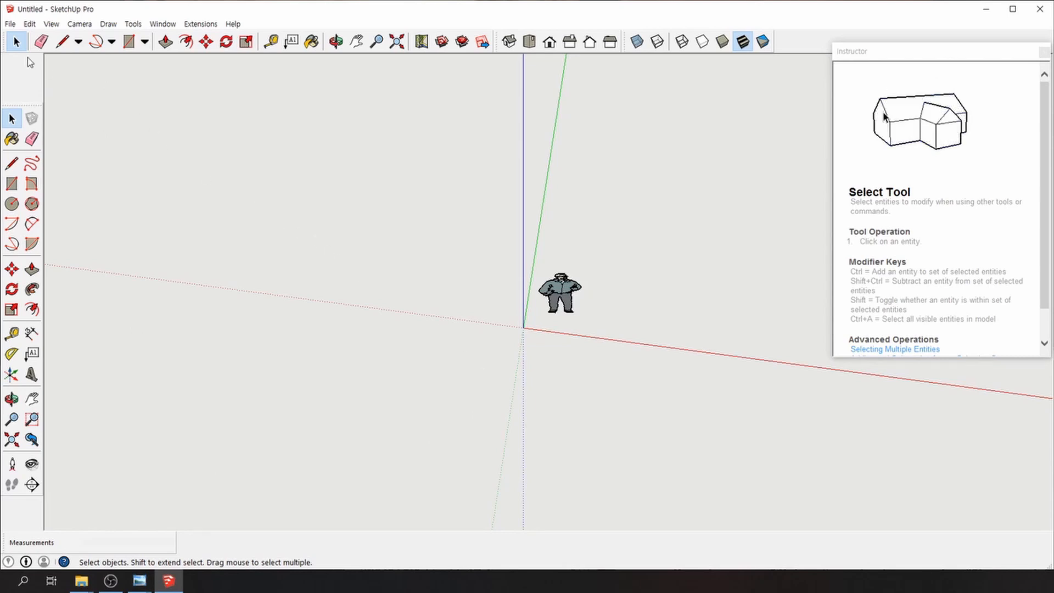
Start importing the 1_1 종합도면 drawing, then cancel the import
left_click(11, 25)
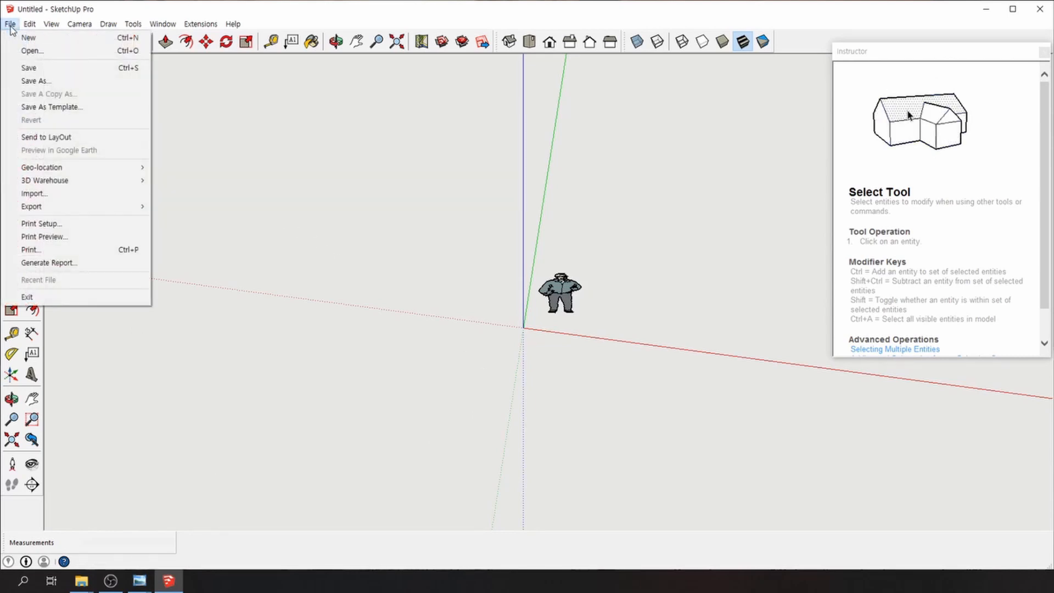
mouse_move(35, 26)
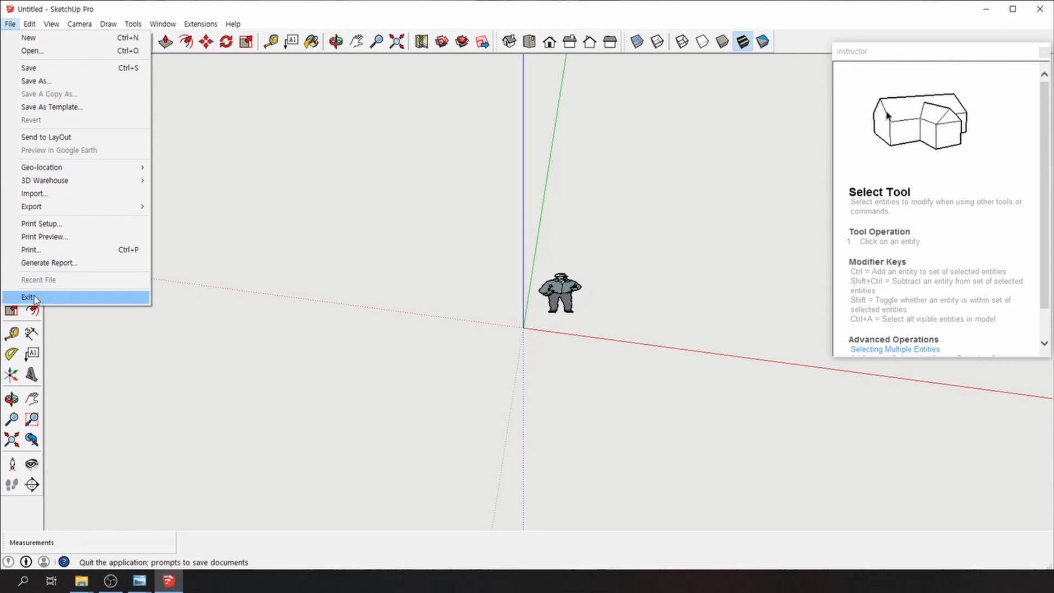
mouse_move(57, 204)
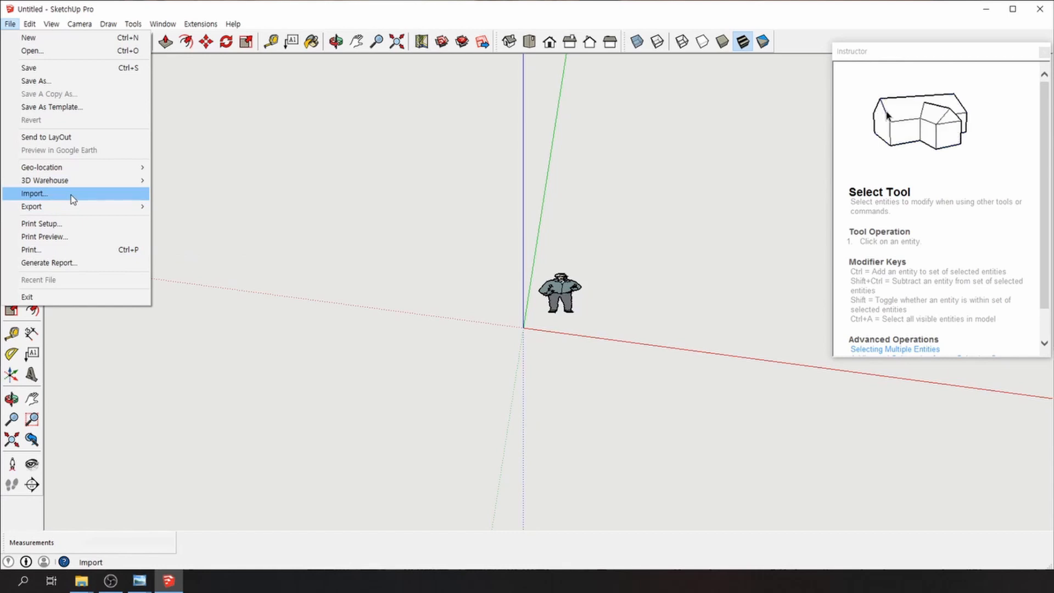
left_click(71, 195)
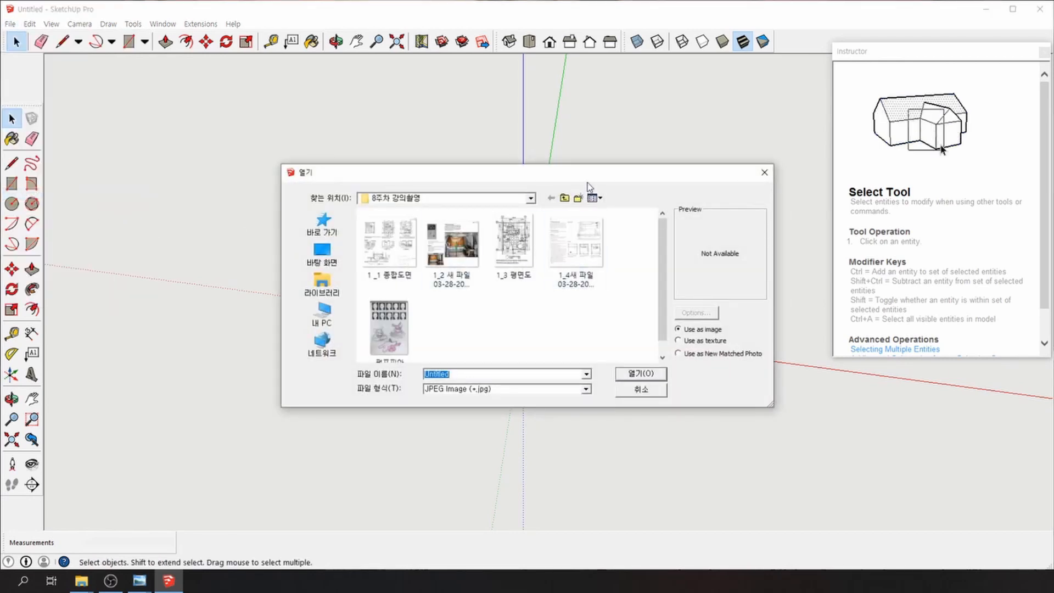
left_click_drag(588, 179, 469, 123)
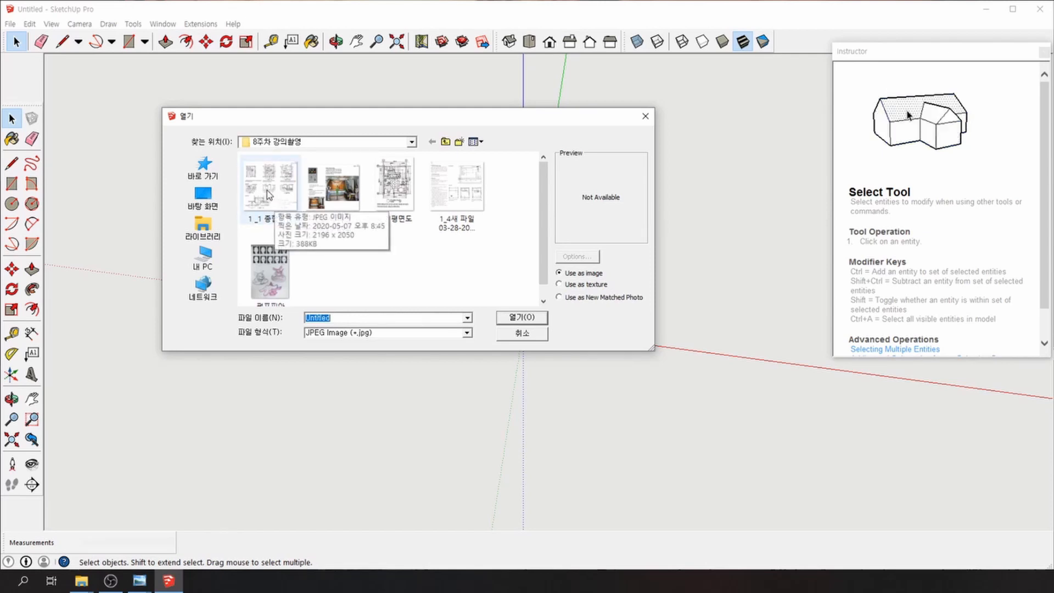
left_click(267, 190)
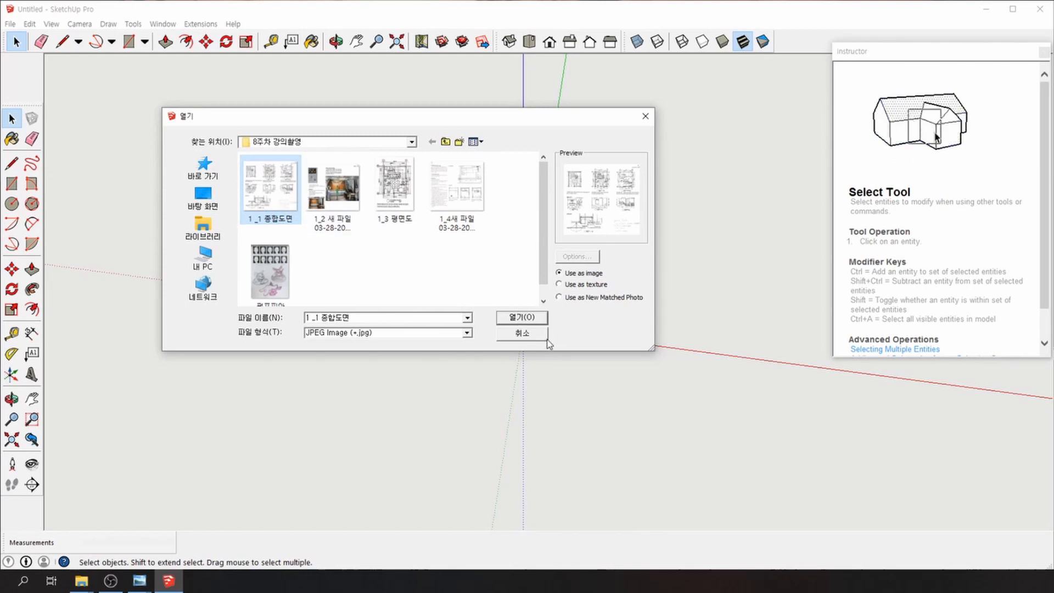
left_click(534, 335)
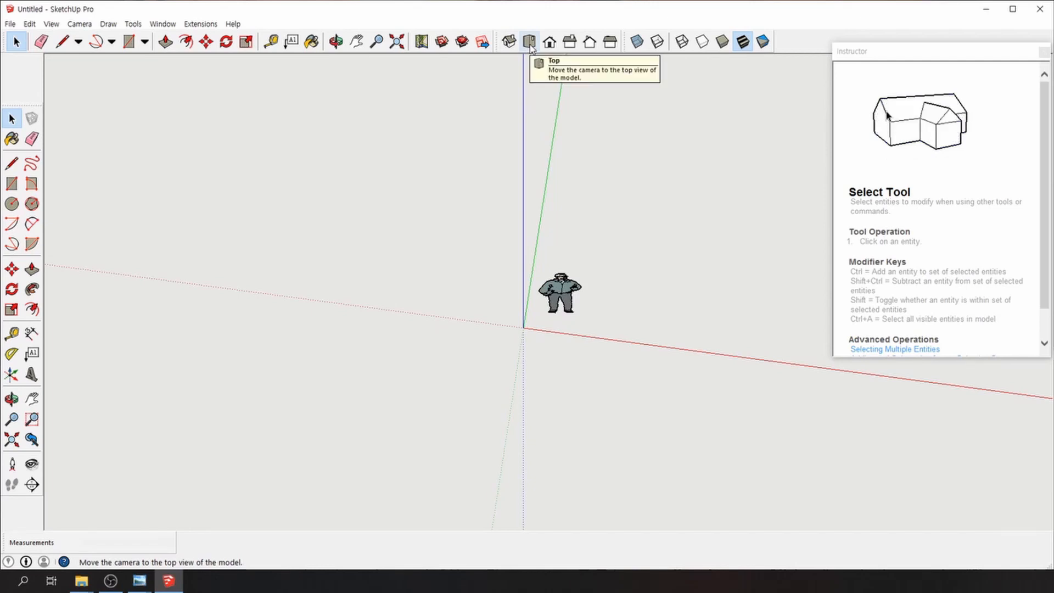
Import the 1_1 종합도면 drawing again and open it for placement as an image
left_click(10, 24)
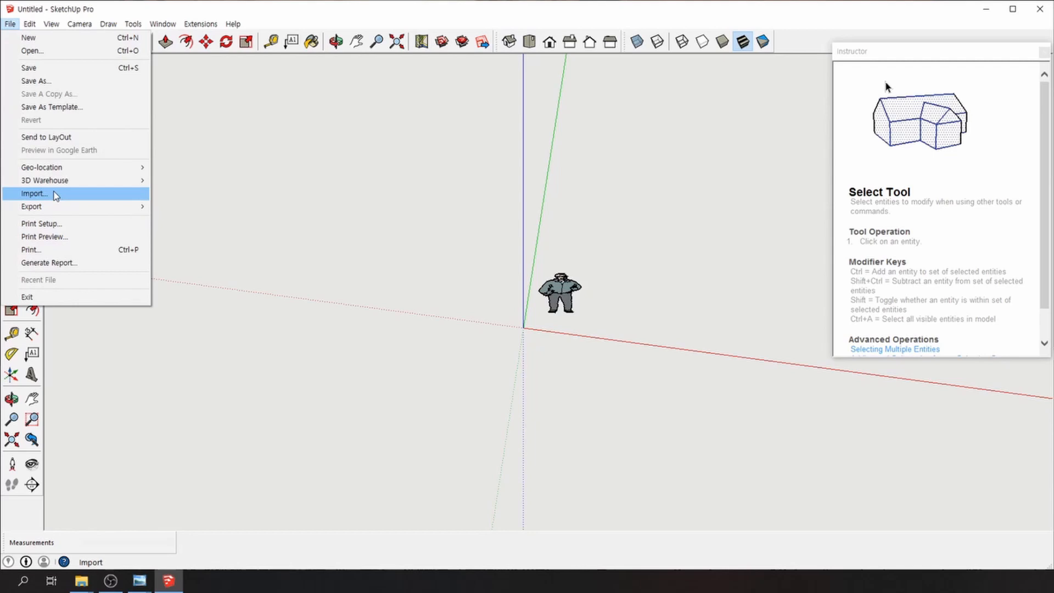
left_click(34, 193)
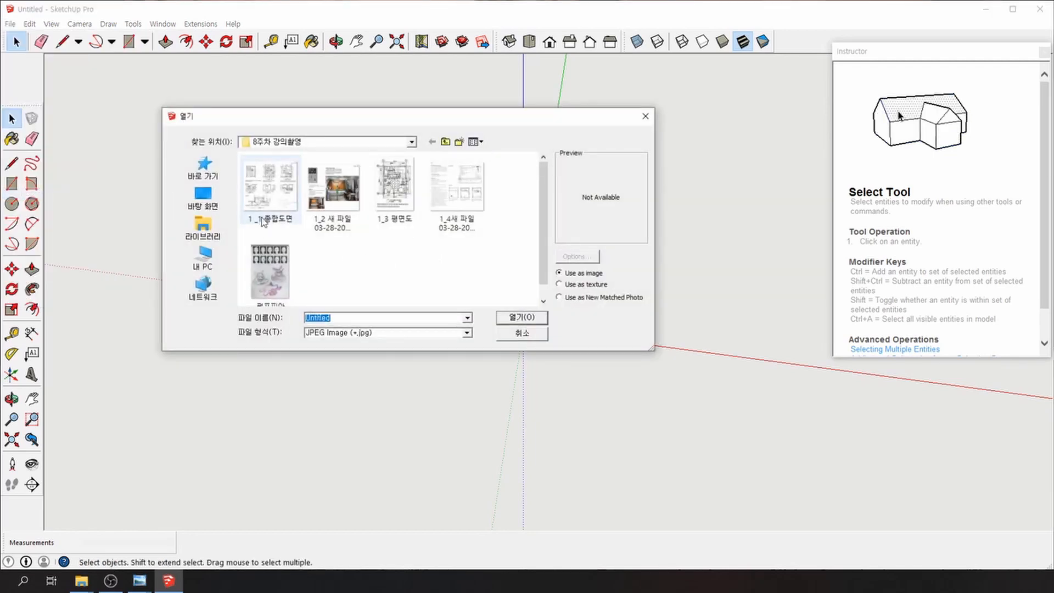
left_click(262, 222)
left_click(522, 317)
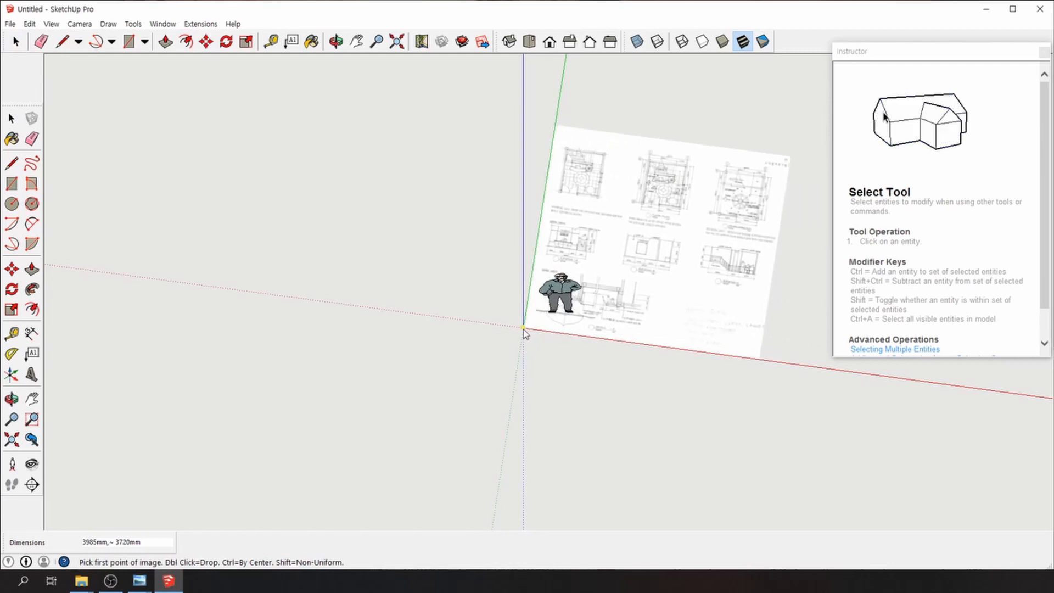
Anchor the 1_1 종합도면 image at the origin, fix its size, and switch to Top view
left_click(524, 328)
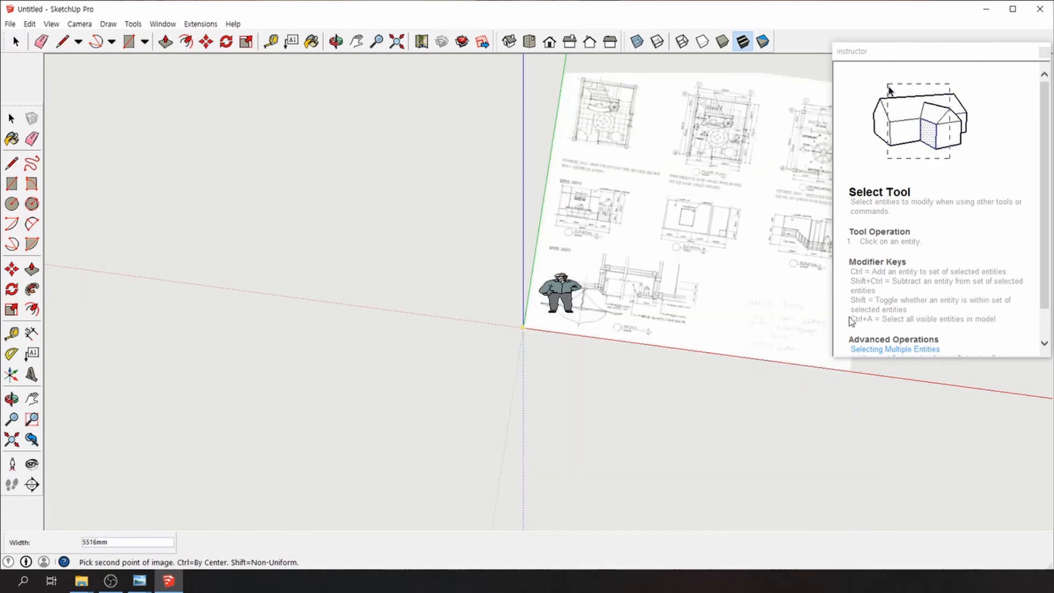
left_click(811, 365)
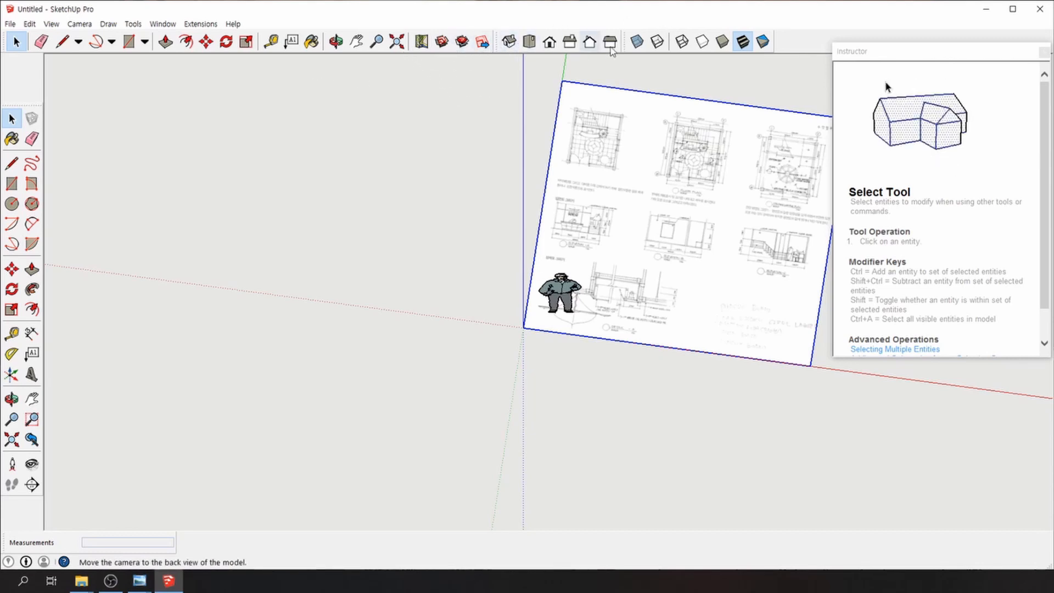
left_click(530, 43)
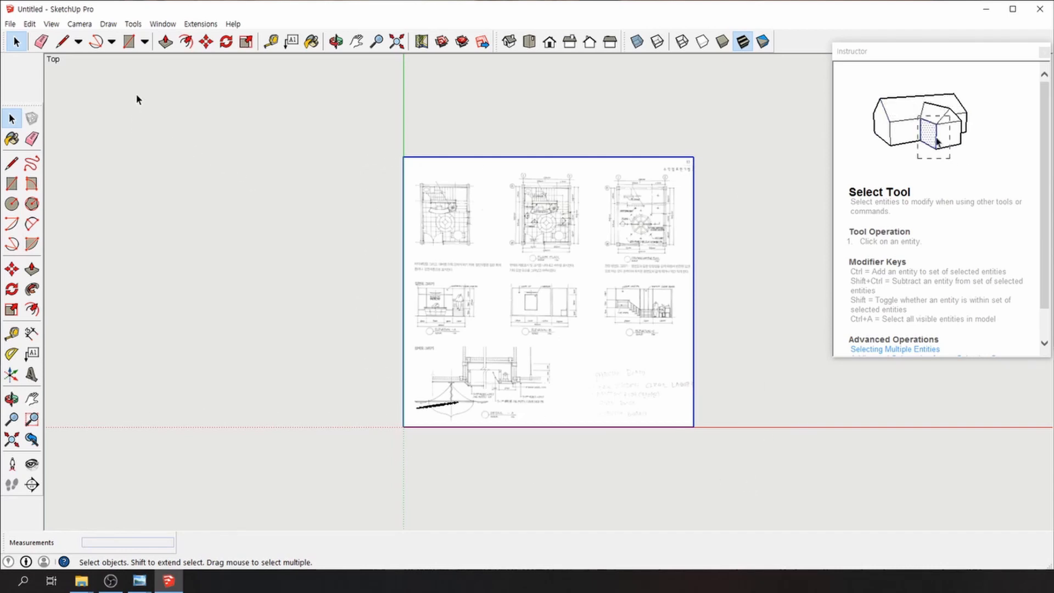
Review the Template preferences with Architectural Design - Millimeters chosen, then accept them
left_click(163, 24)
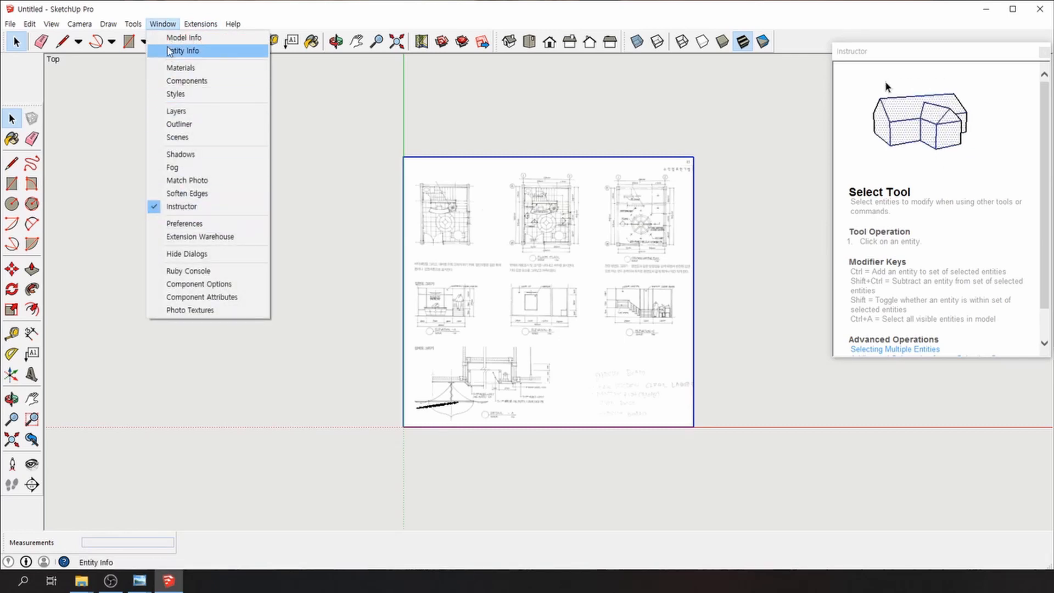
left_click(183, 224)
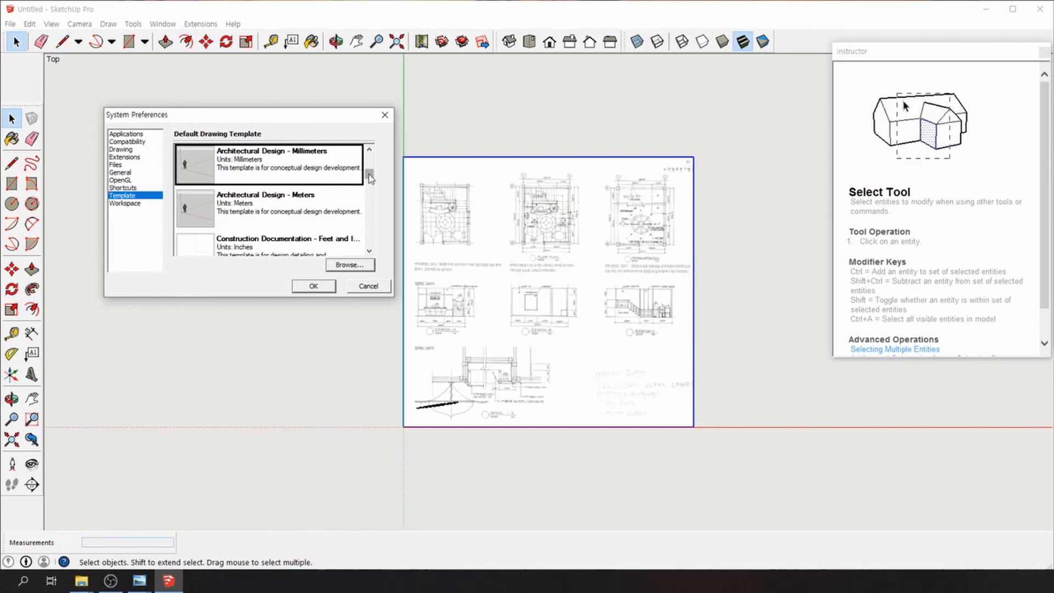
scroll(360, 159, "up", 3)
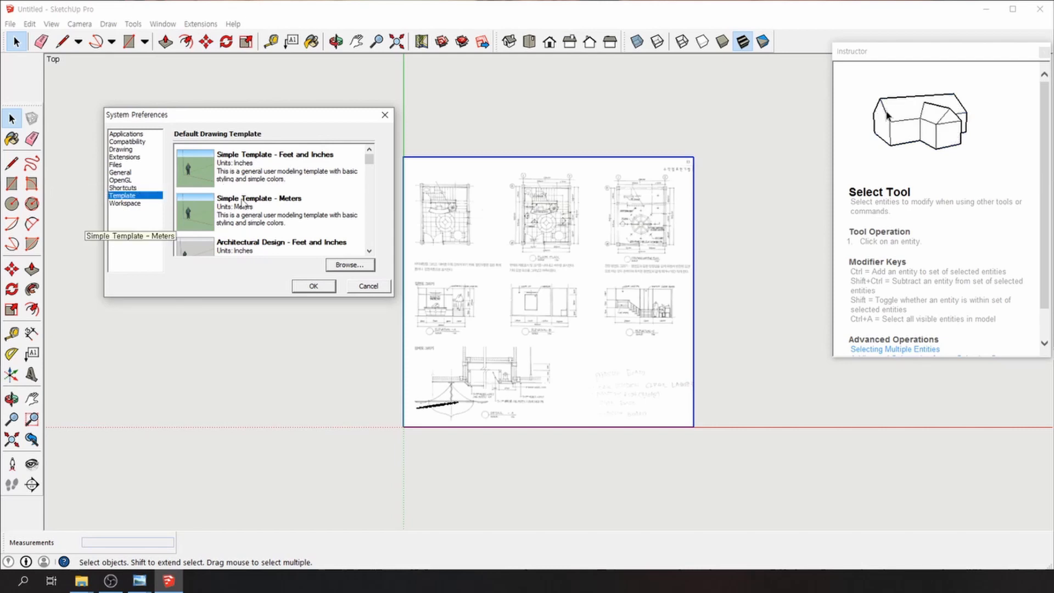
left_click_drag(370, 160, 370, 169)
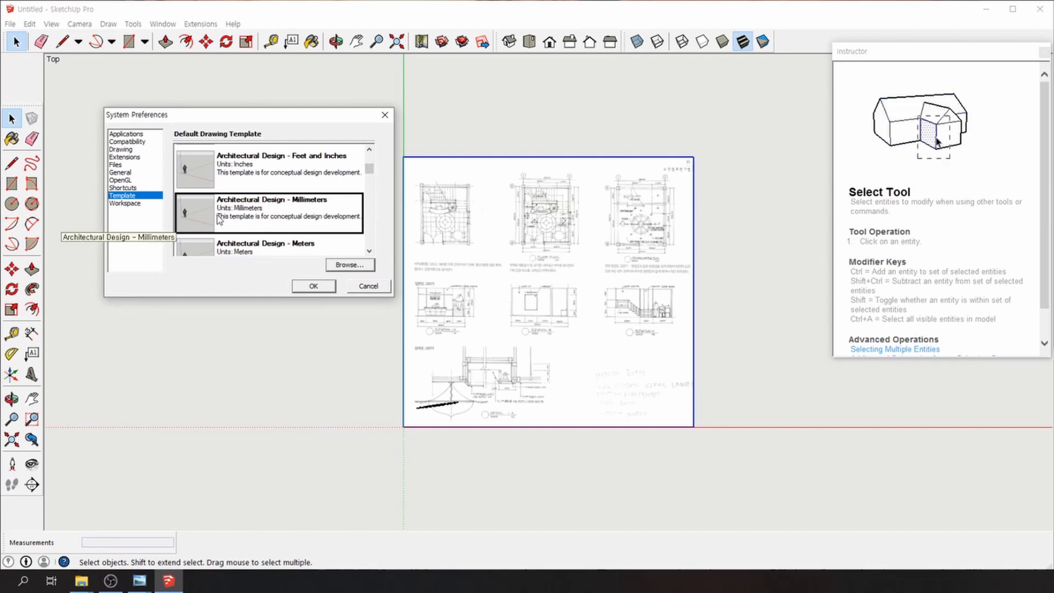
left_click(311, 286)
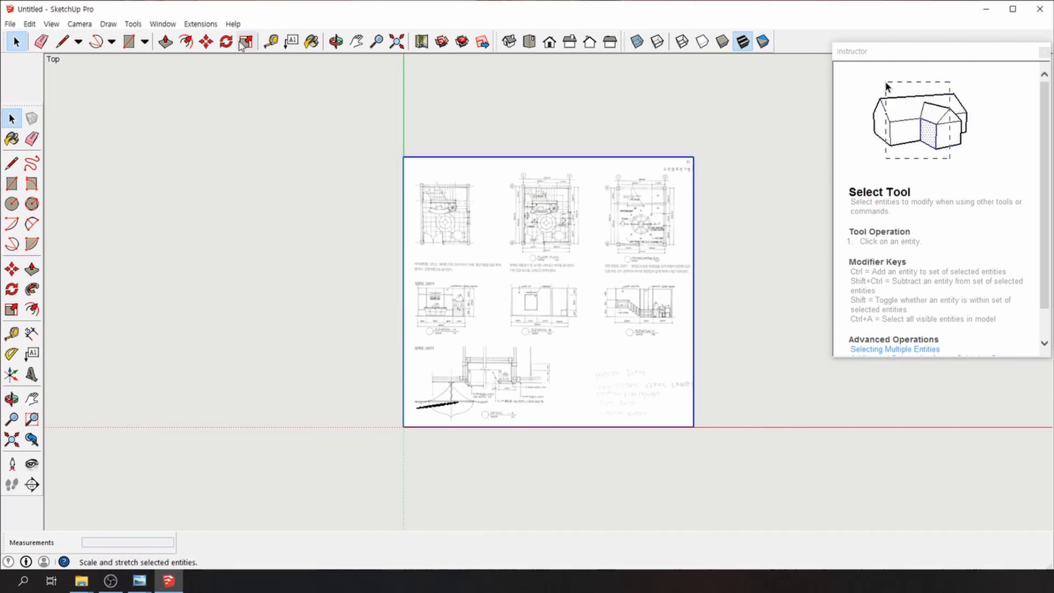
Reopen Preferences on the template settings and bring the This PC file browser forward
left_click(162, 23)
left_click(162, 23)
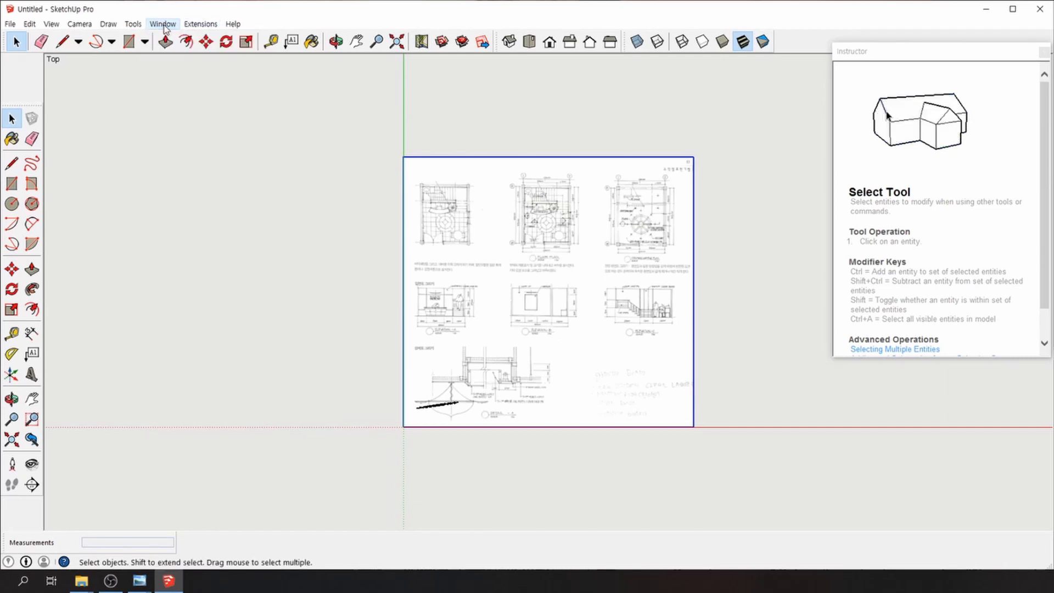
left_click(163, 23)
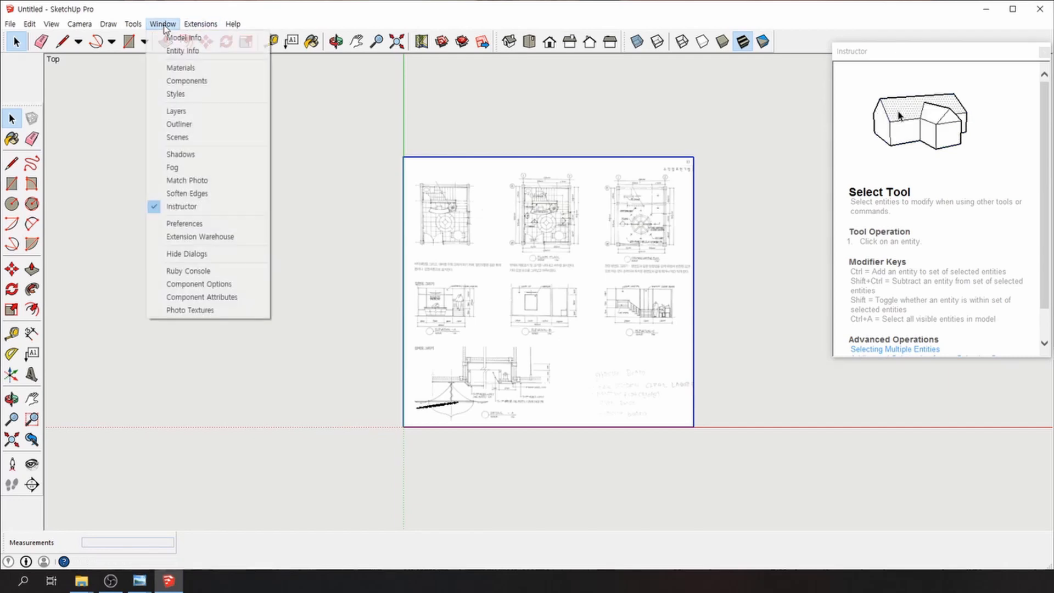
left_click(185, 224)
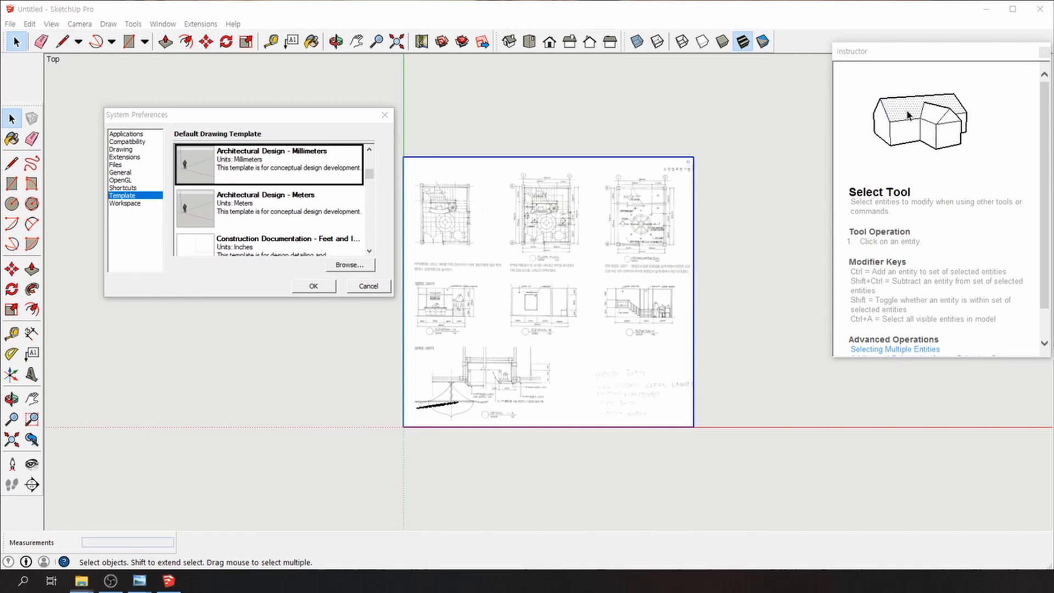
mouse_move(0, 95)
left_mouse_down()
mouse_move(401, 105)
mouse_move(375, 45)
left_mouse_up()
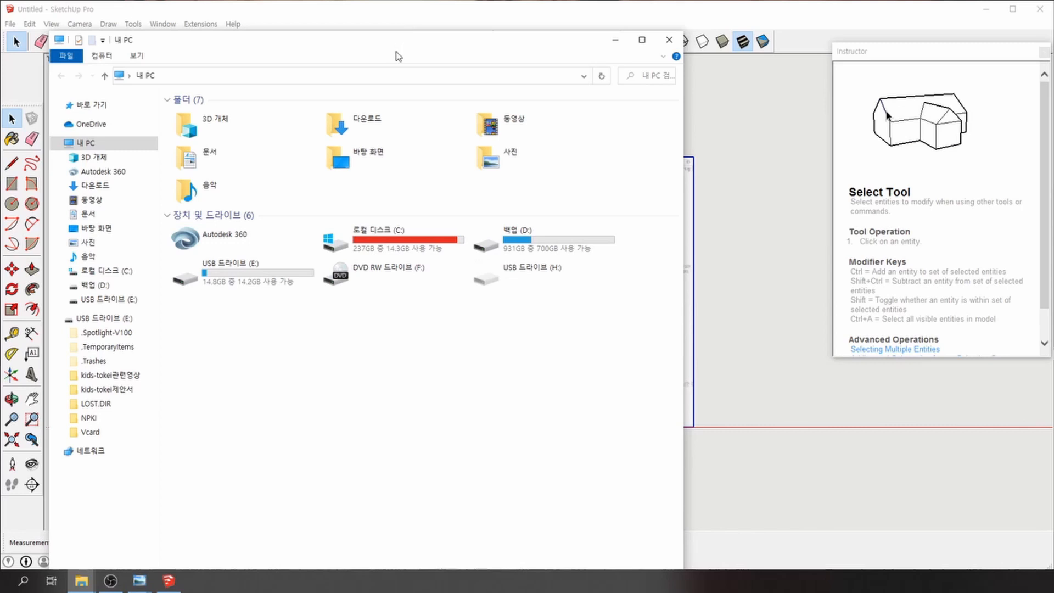
left_click_drag(346, 42, 0, 44)
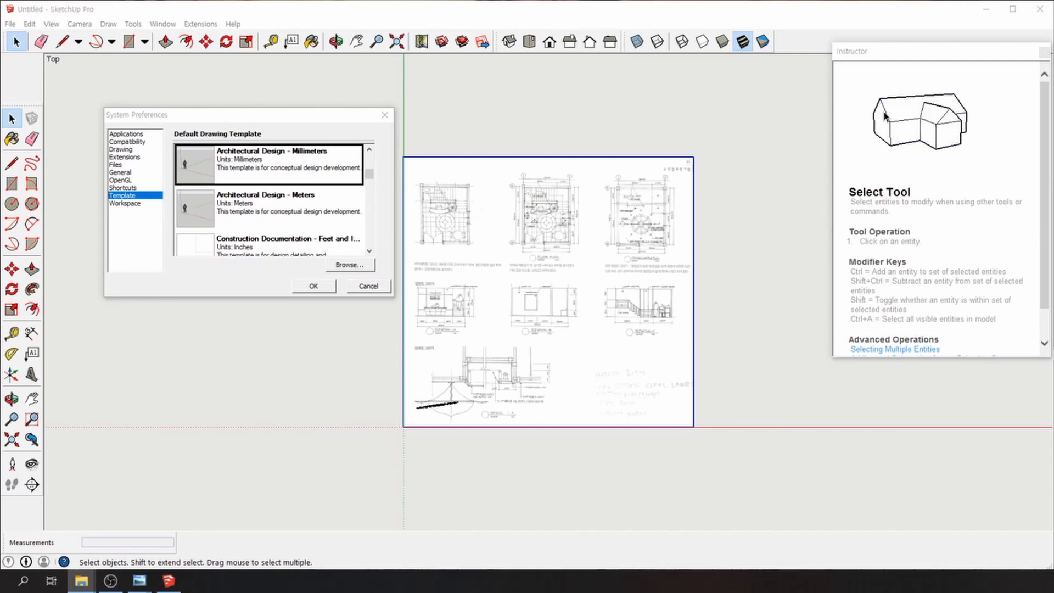
Review the General preferences and close the Preferences window
left_click(239, 275)
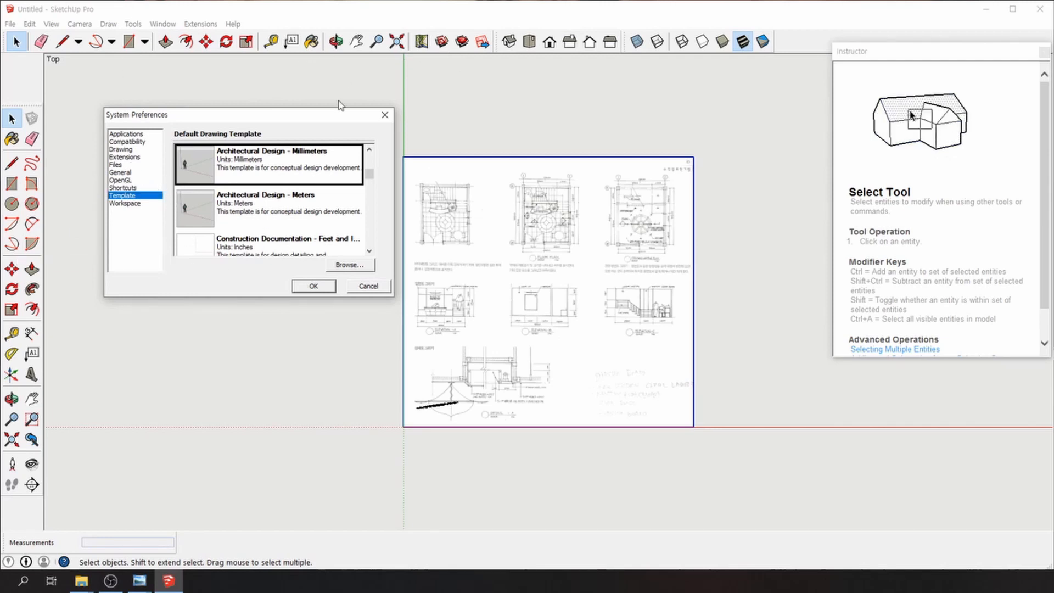
left_click(119, 173)
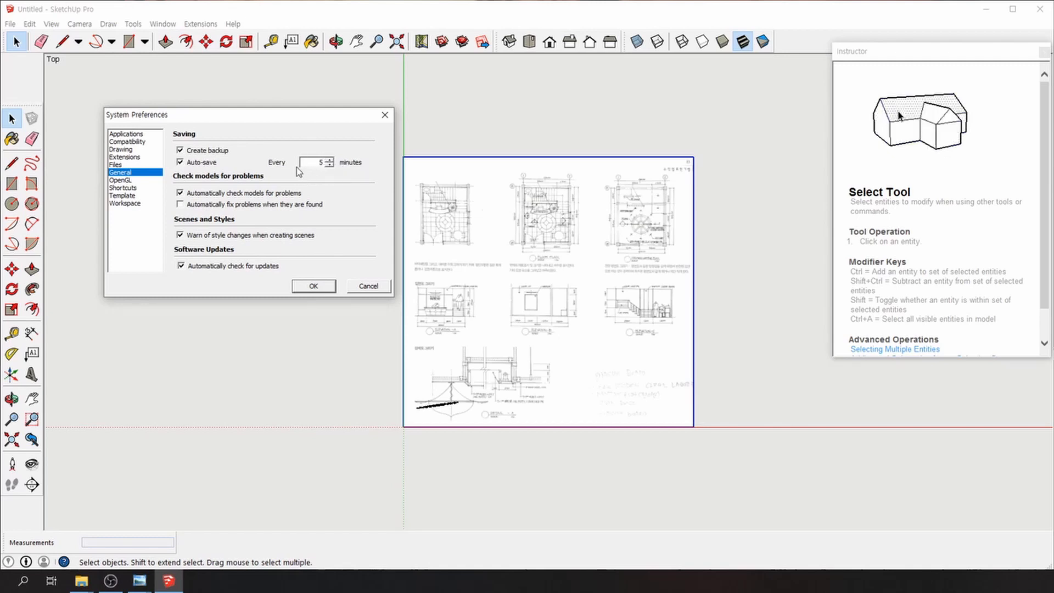
left_click(319, 286)
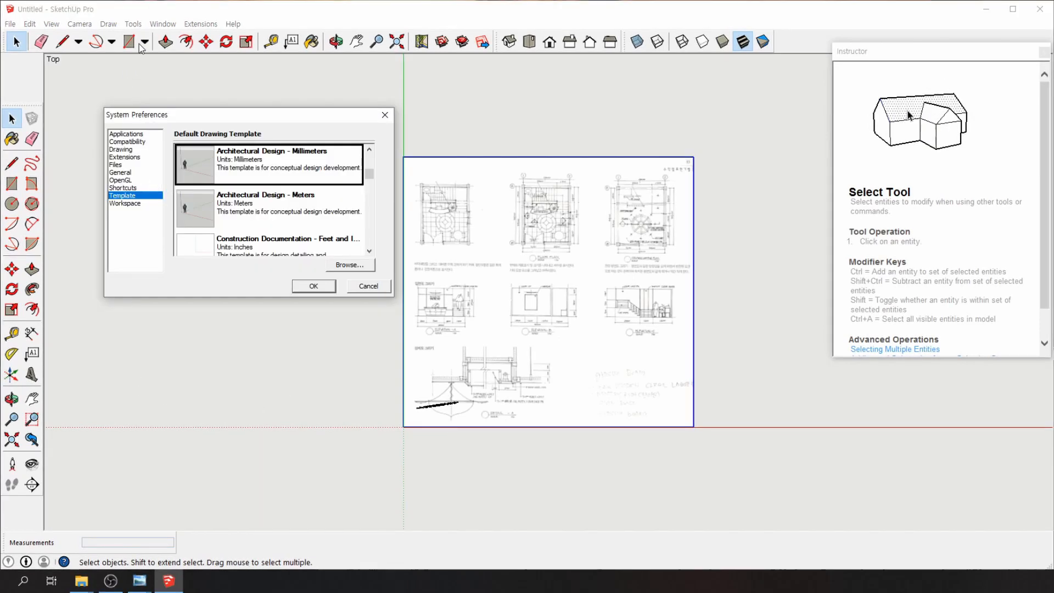
Return to General preferences, clear the Auto-save minutes value, and apply
left_click(118, 174)
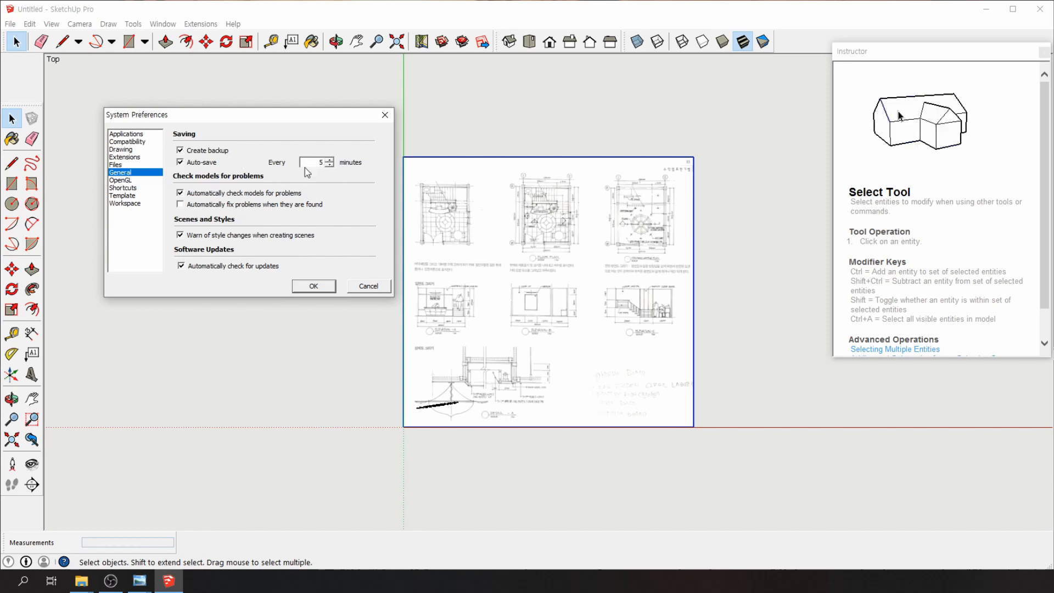
left_click(320, 161)
key("BackSpace")
left_click(314, 286)
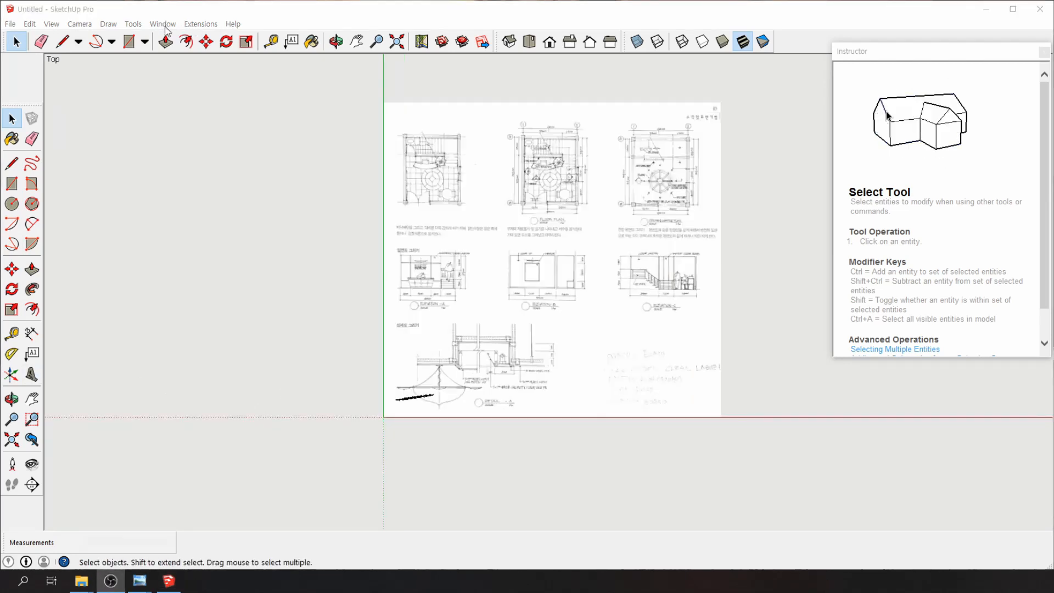
In Model Info > Units, keep the length format as Decimal millimetres at 0mm precision
left_click(163, 25)
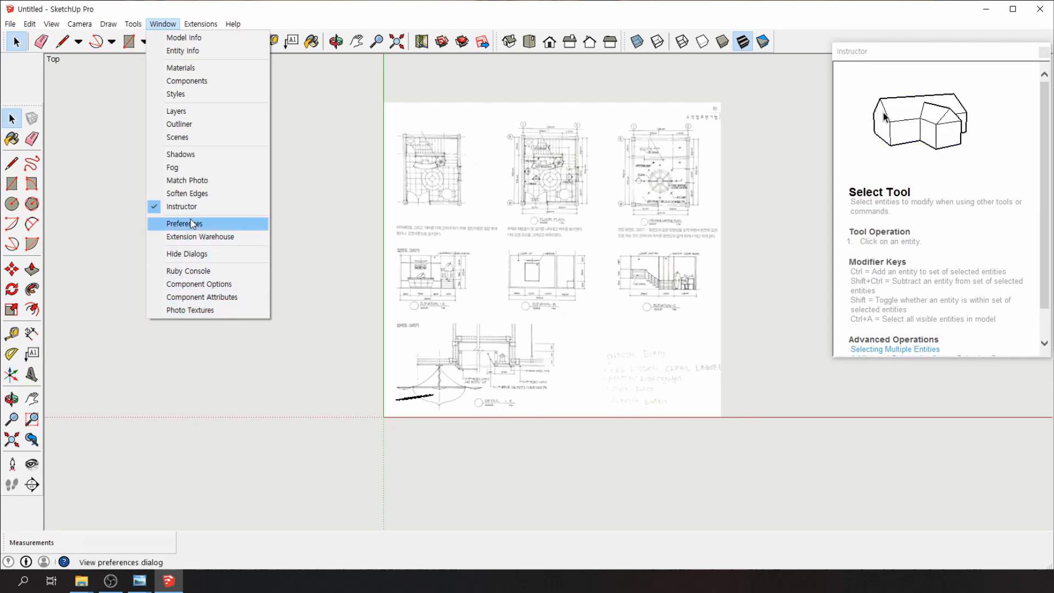
left_click(192, 44)
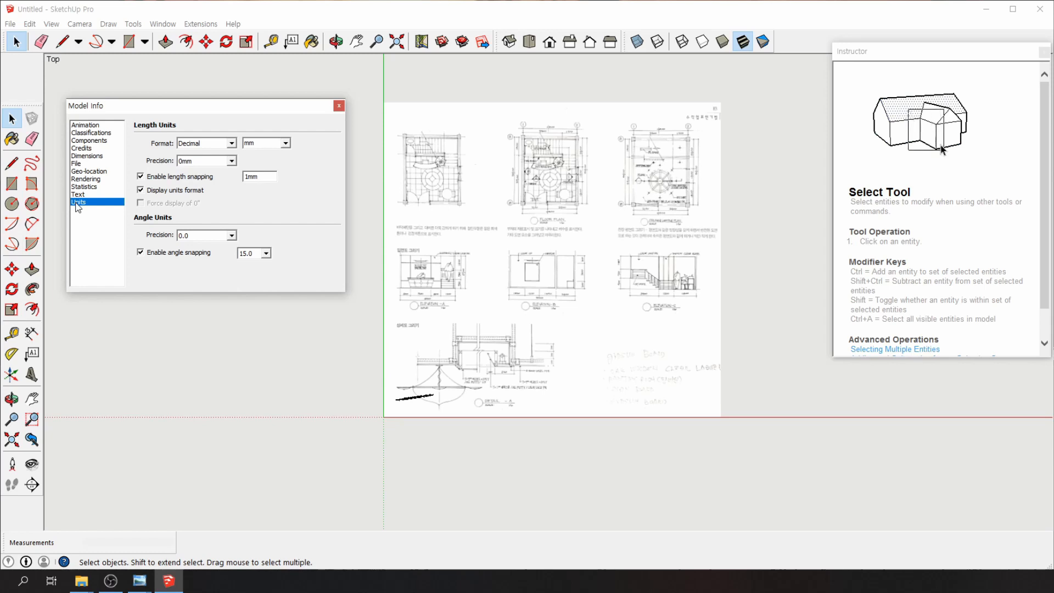
left_click(206, 144)
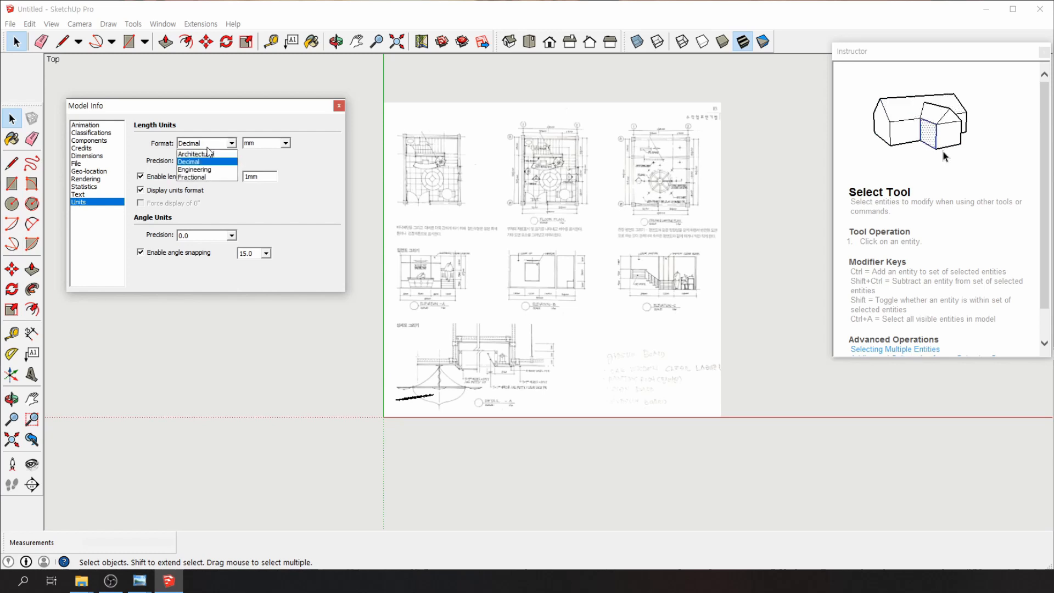
left_click(207, 144)
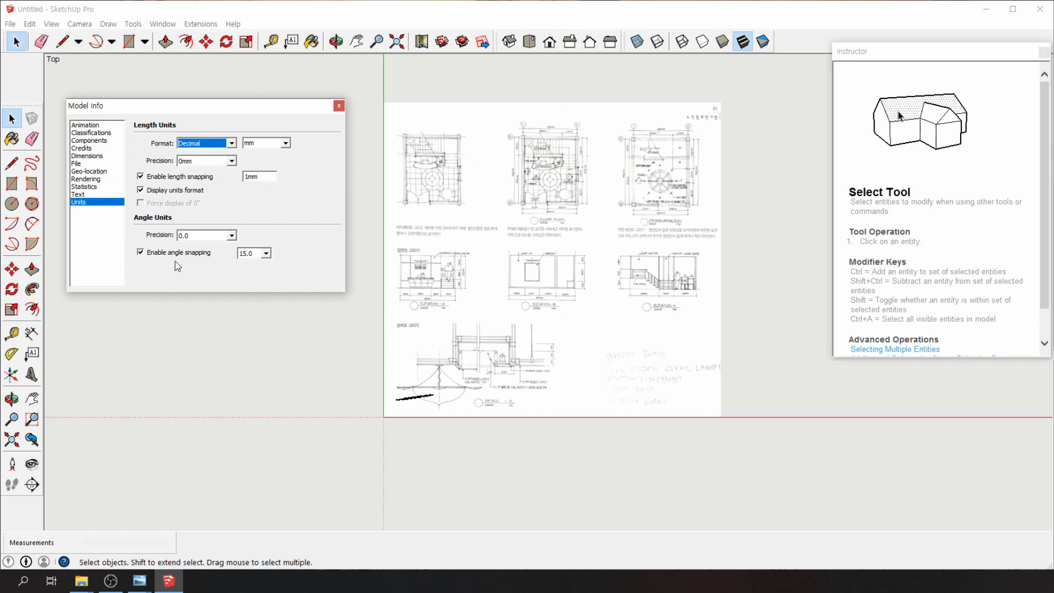
left_click(340, 106)
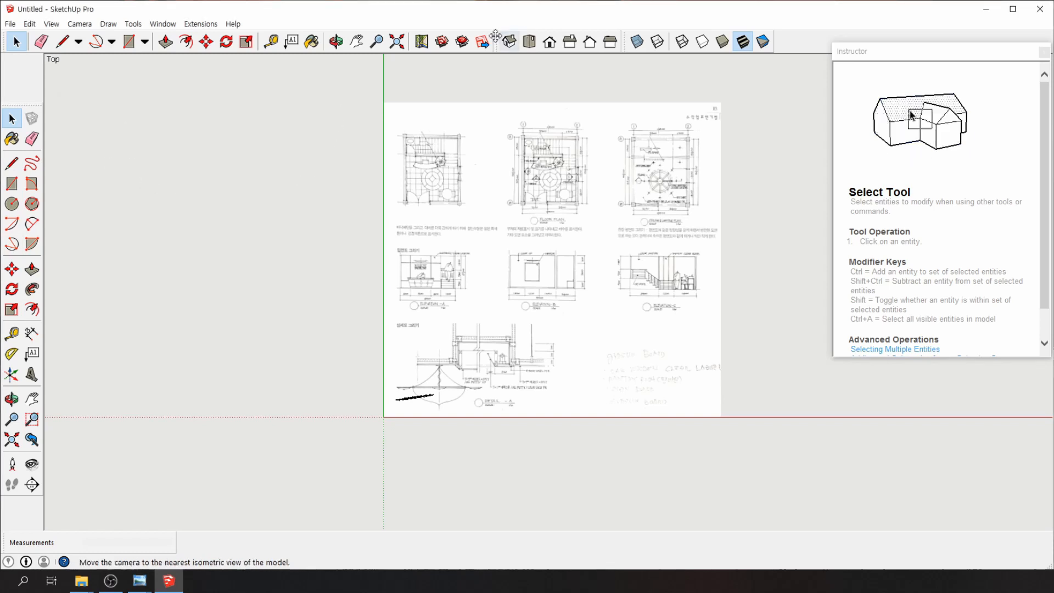
Turn on the Layers toolbar from the Toolbars settings
right_click(799, 43)
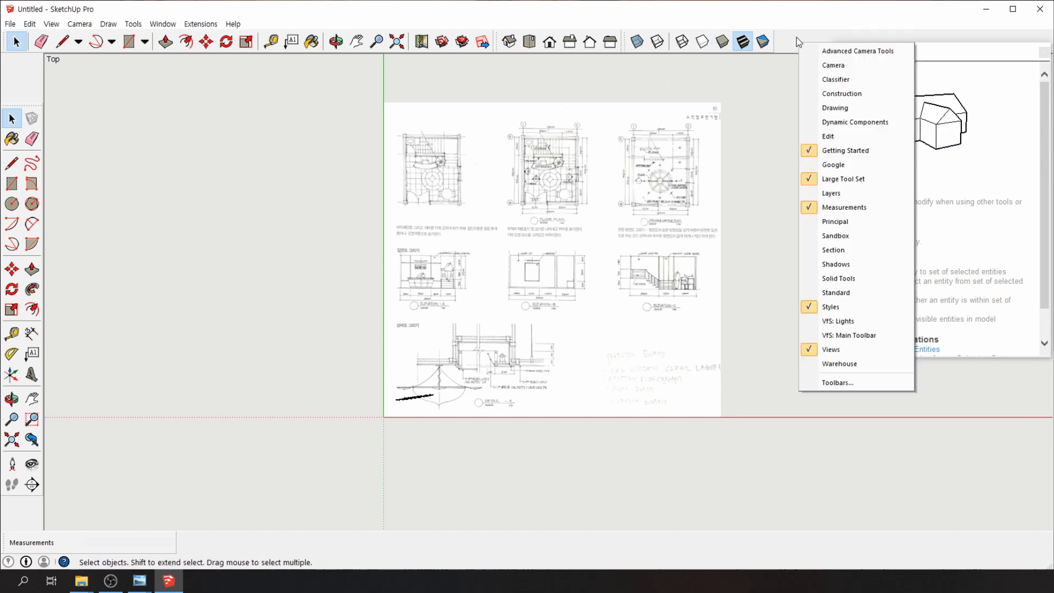
left_click(788, 45)
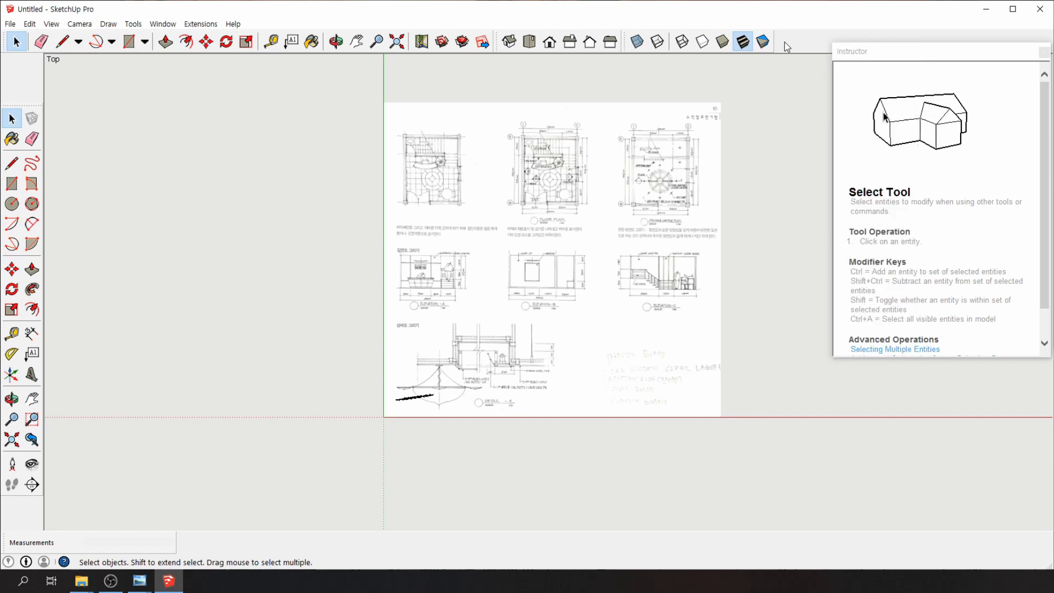
right_click(786, 39)
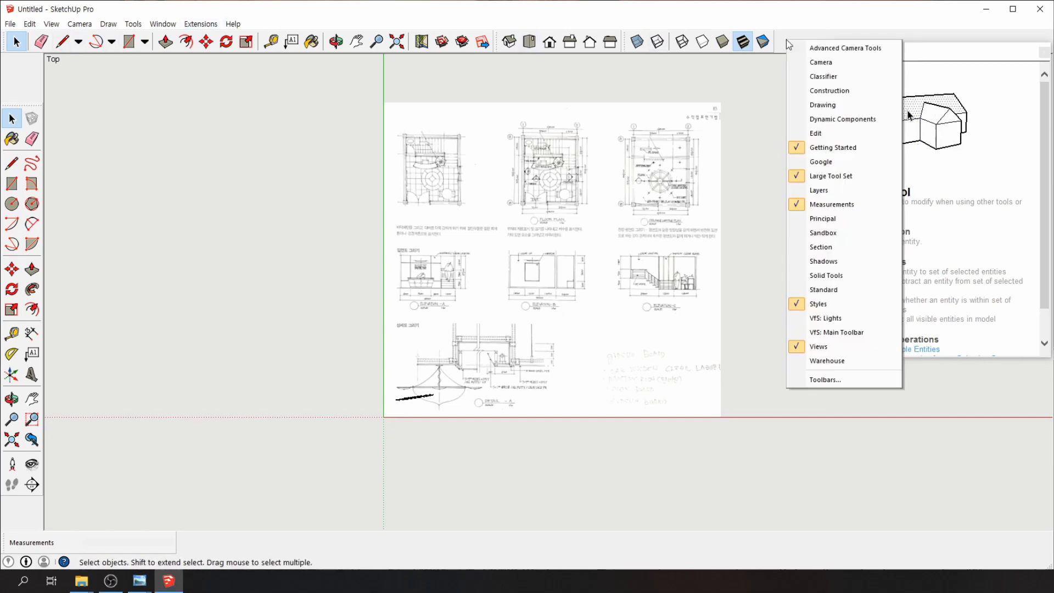
left_click(823, 380)
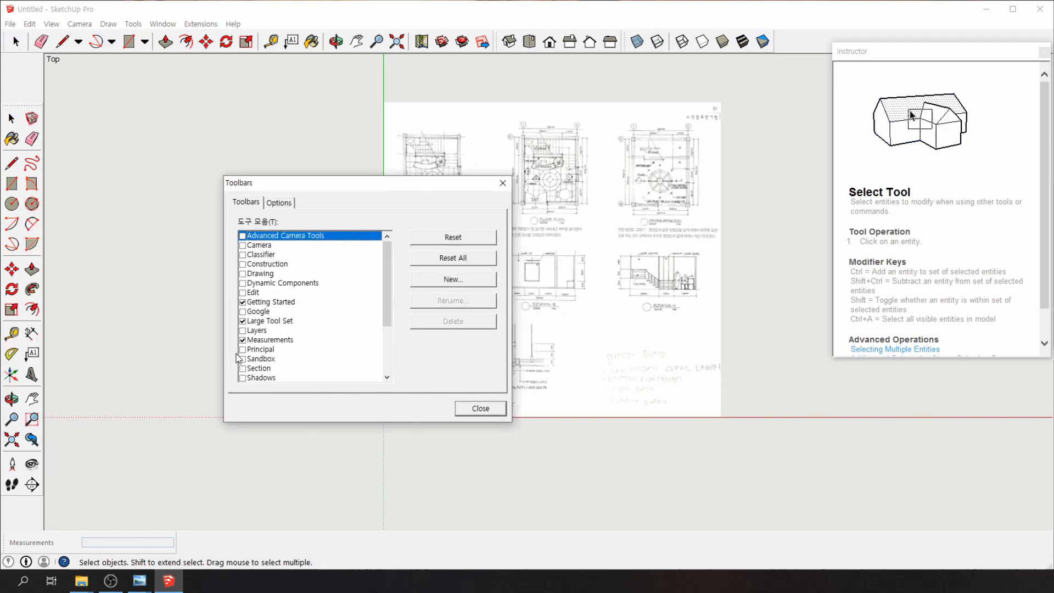
left_click(242, 331)
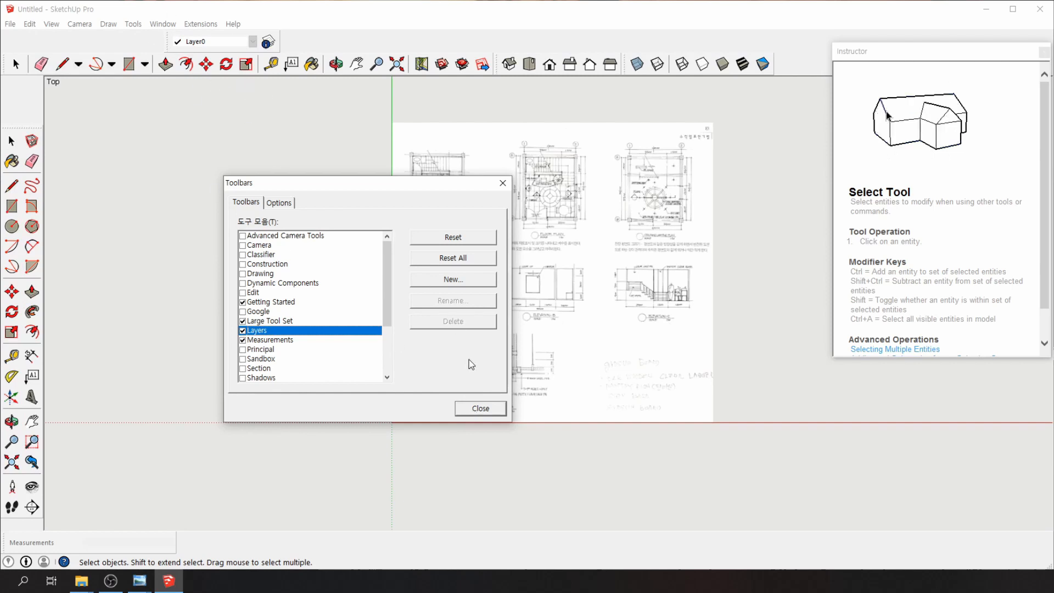
left_click(480, 408)
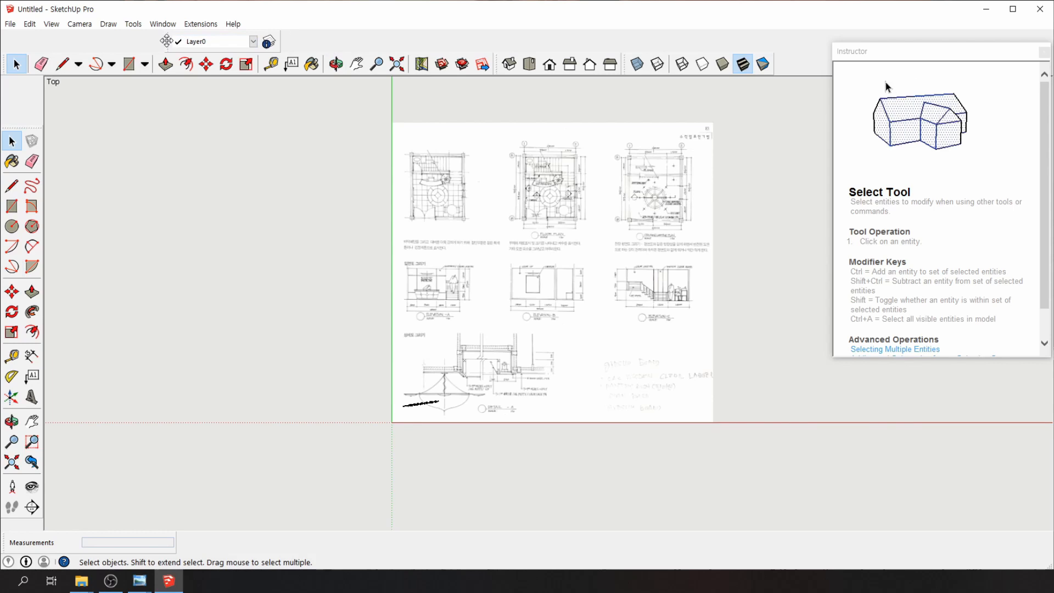
Dock the Layers toolbar beside the other toolbars, then bring up the floor-plan image's options
left_click_drag(167, 41, 238, 52)
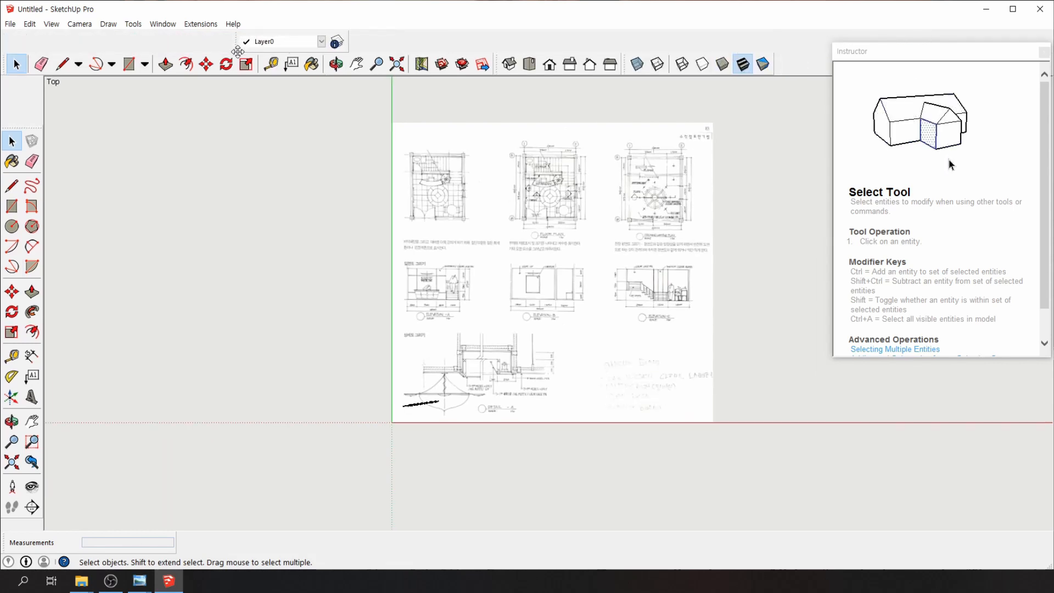
left_click_drag(238, 51, 313, 85)
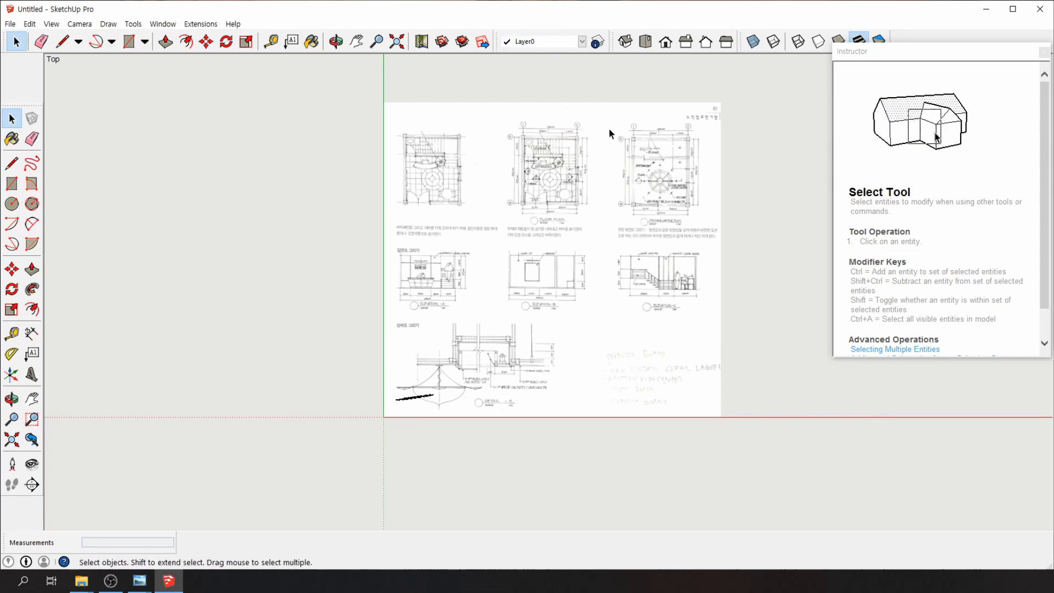
right_click(575, 129)
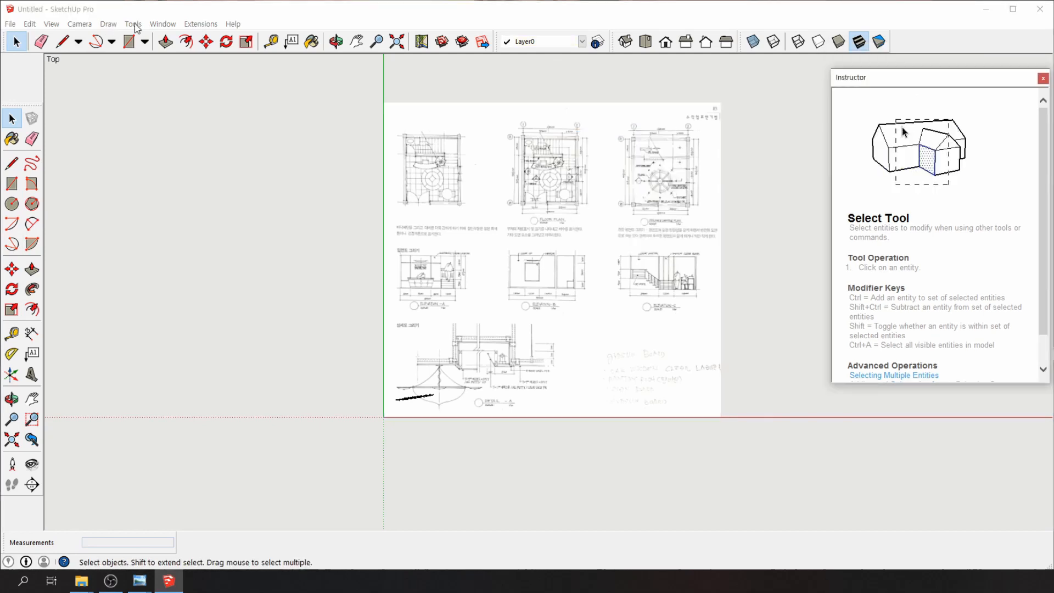
Open the Layers manager and dock it beside the drawing
left_click(162, 24)
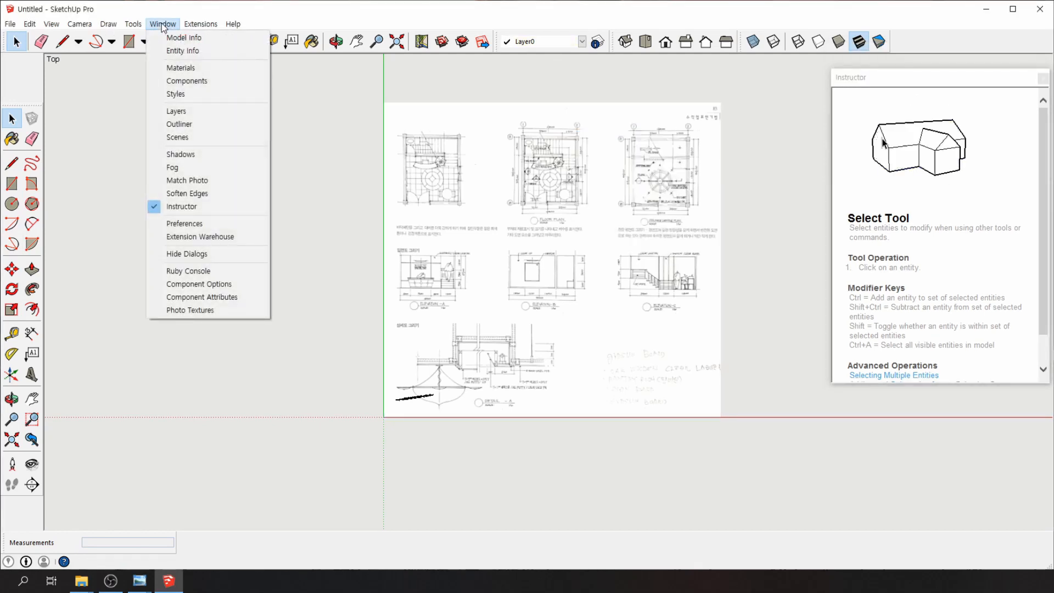
left_click(179, 110)
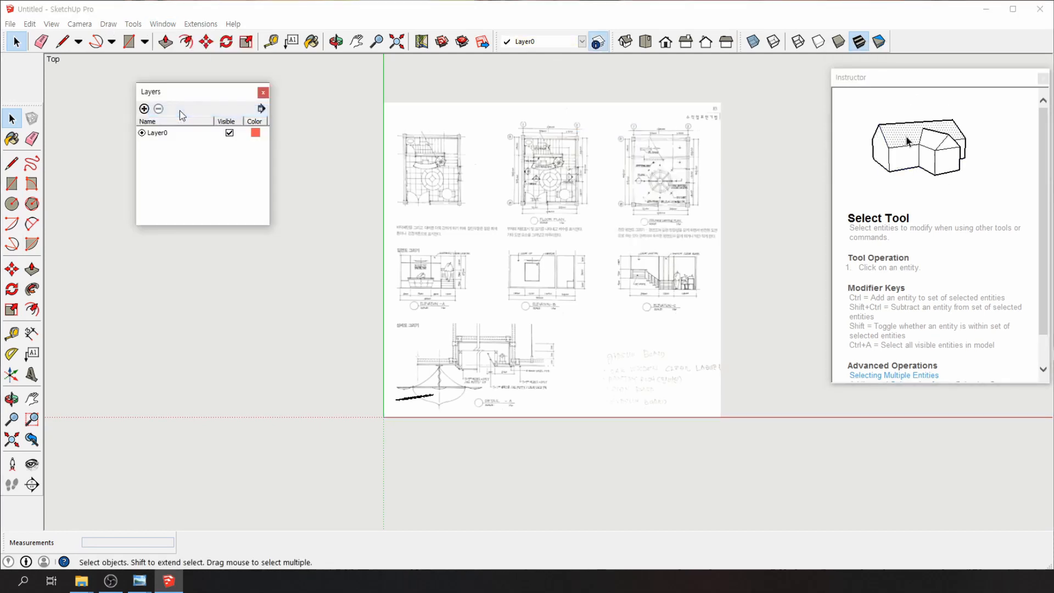
left_click_drag(184, 92, 340, 101)
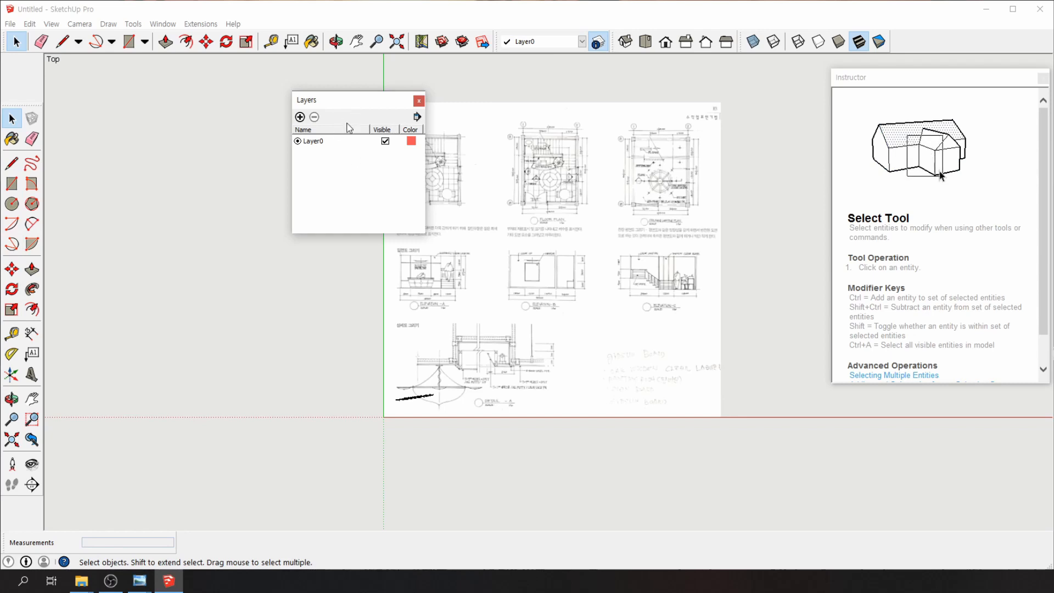
Add new layers and select Layer1 through Layer8 in the list
left_click(299, 117)
left_click(300, 117)
left_click(299, 117)
left_click(299, 117)
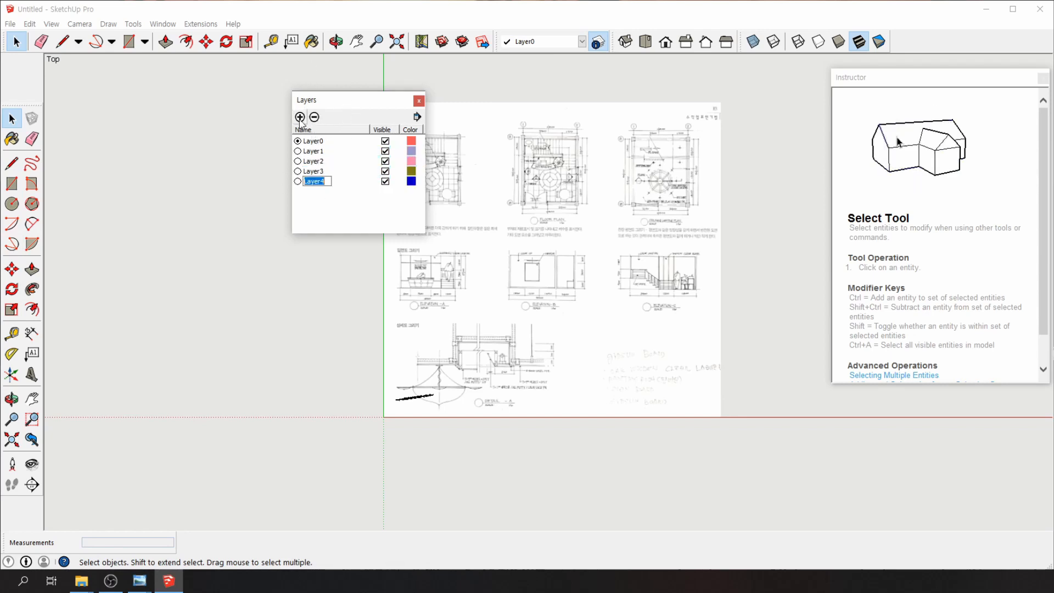
left_click(300, 117)
left_click(299, 117)
left_click(300, 117)
left_click(300, 117)
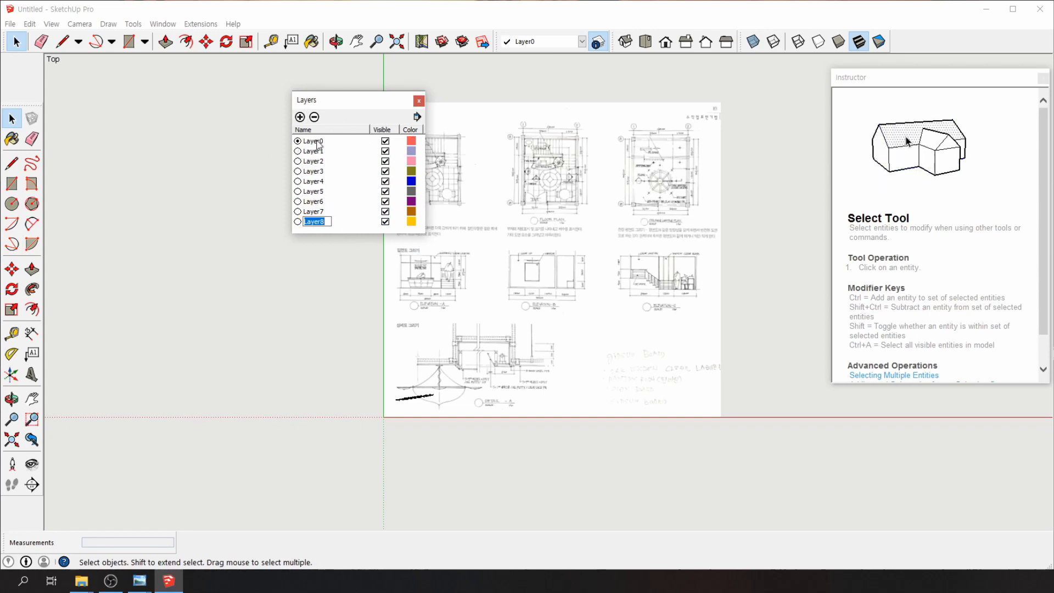
left_click(313, 153)
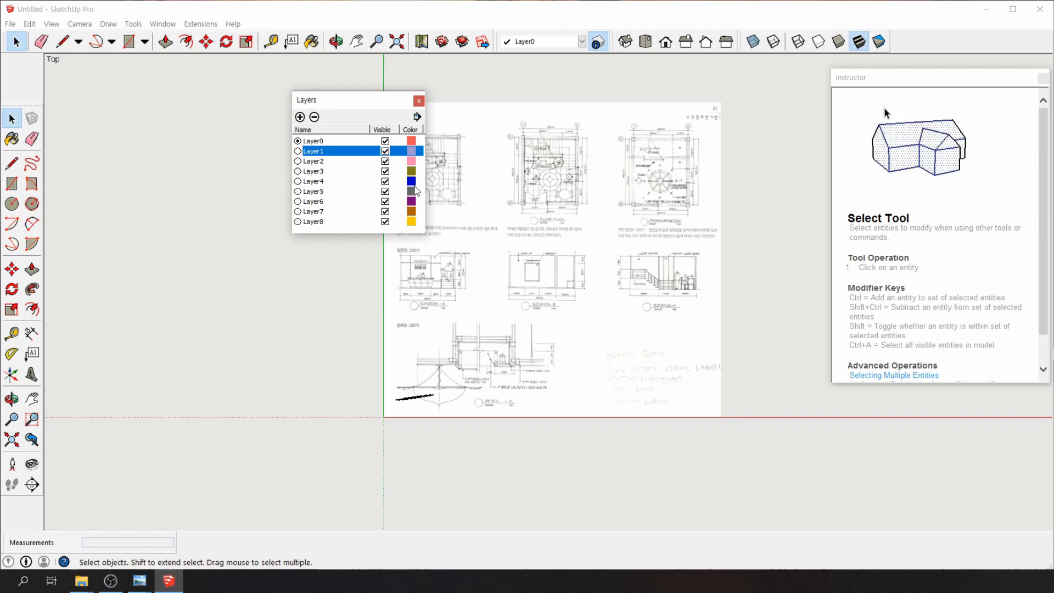
left_click(316, 221, "shift")
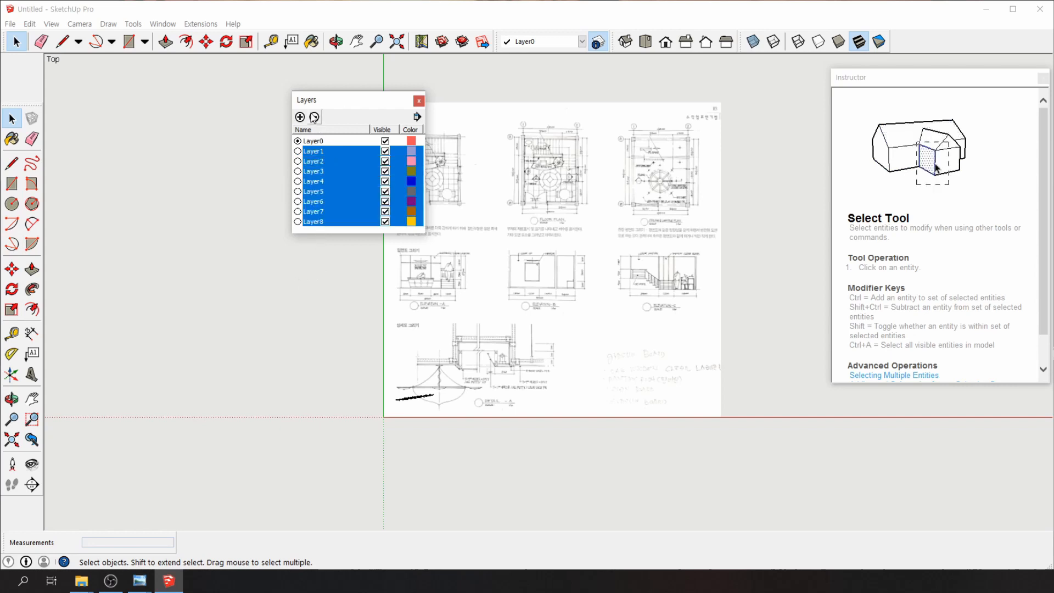
Delete Layer1–Layer8 and add a fresh set of new layers
left_click(314, 117)
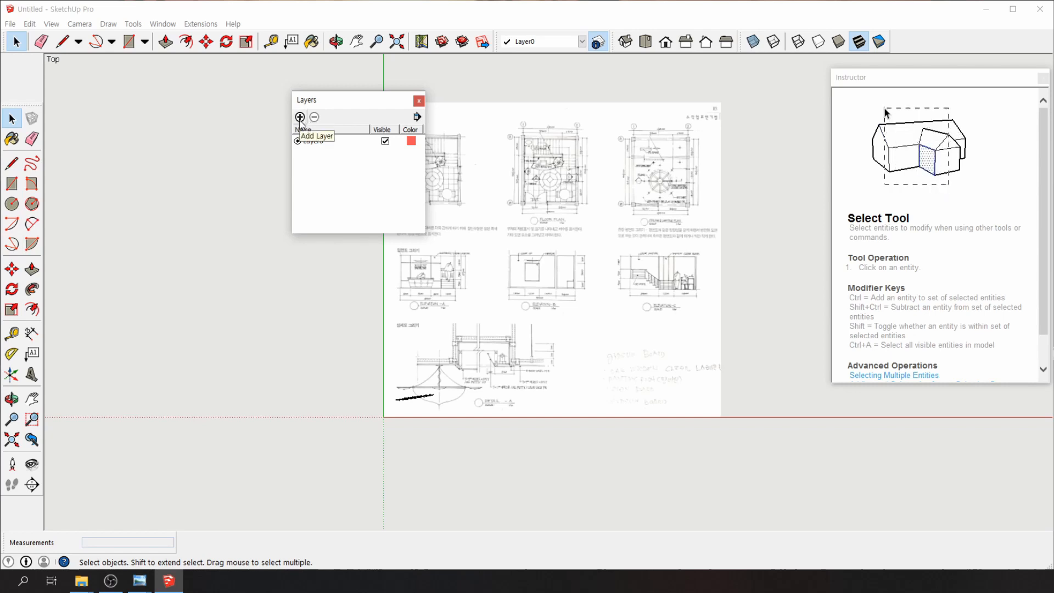
left_click(300, 117)
left_click(300, 117)
left_click(300, 117)
left_click(300, 117)
left_click(299, 117)
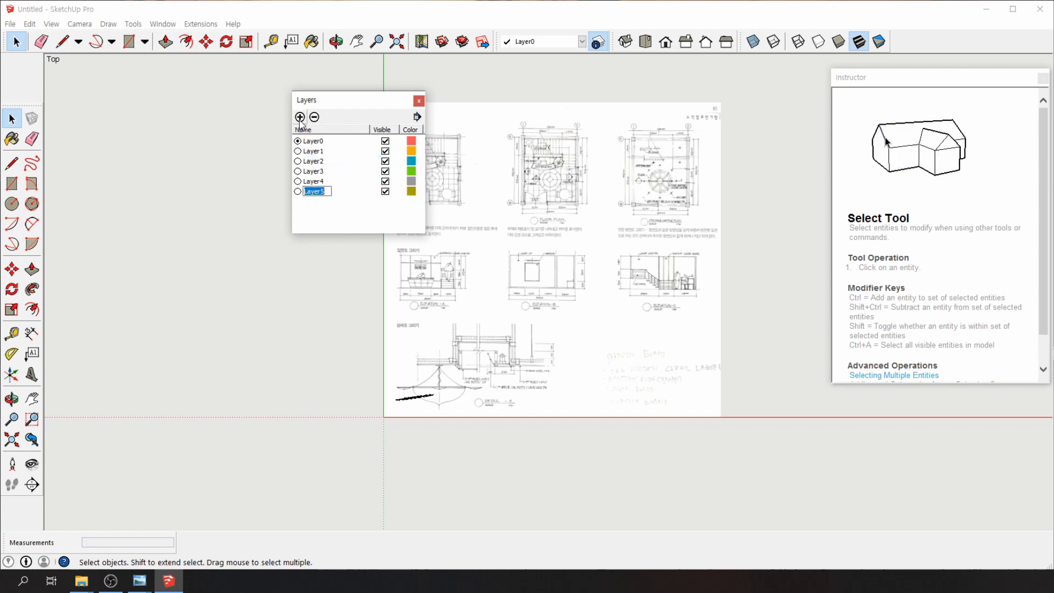
left_click(300, 117)
left_click(300, 117)
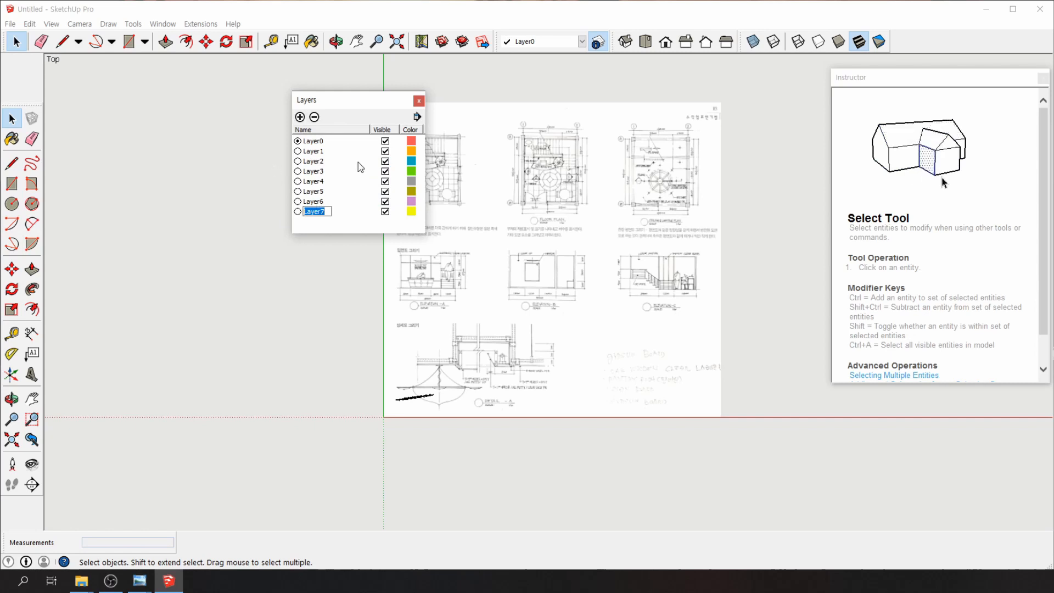
left_click(315, 155)
left_click(619, 228)
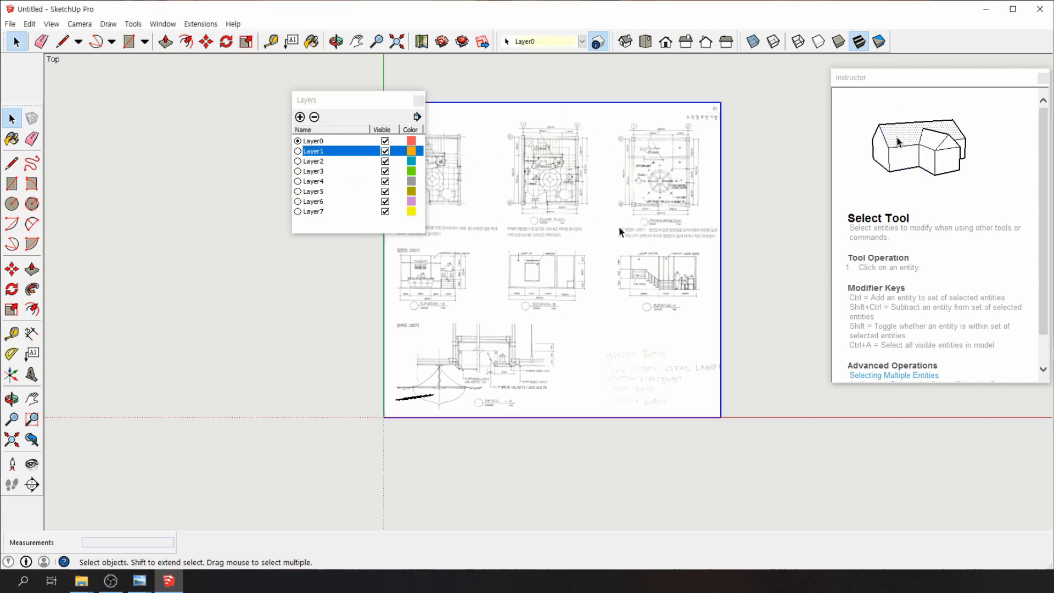
Rename Layer1 to 종합도면 and Layer2 to 평면도, and start naming Layer3 입도플
double_click(315, 152)
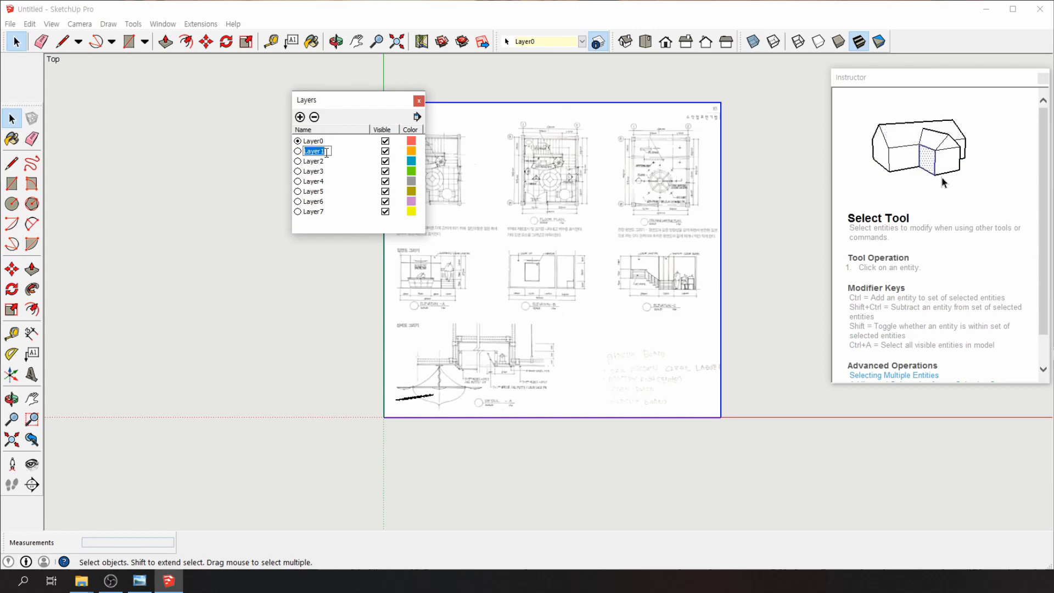
type("종")
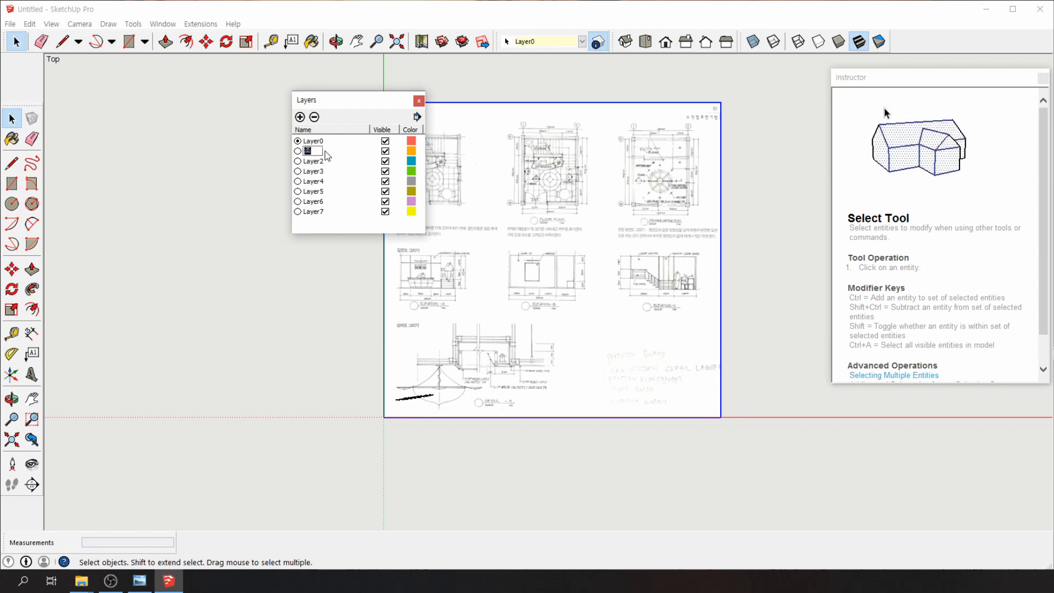
type("합도")
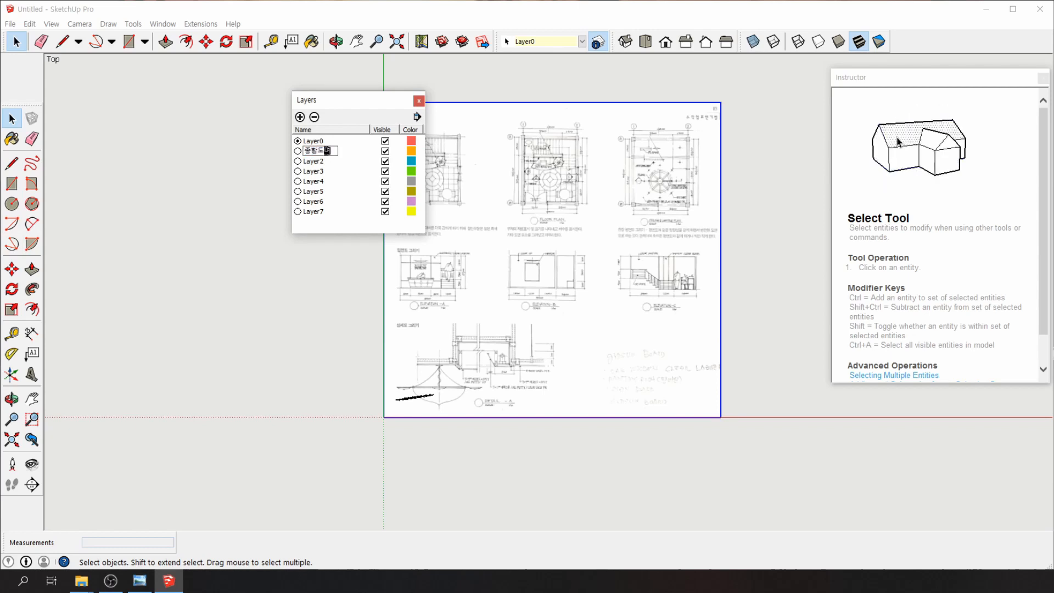
type("면")
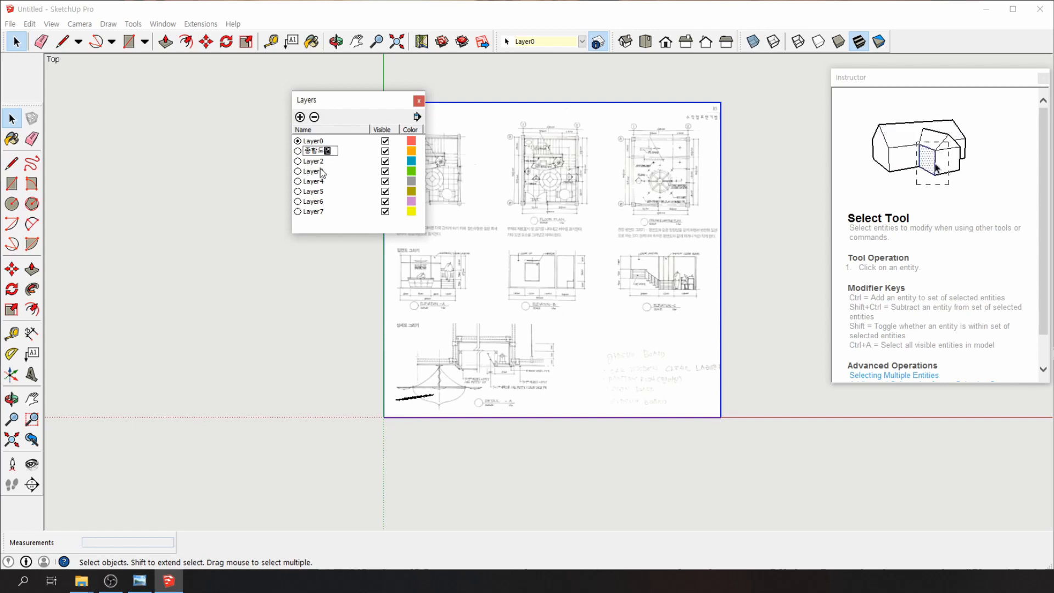
double_click(321, 161)
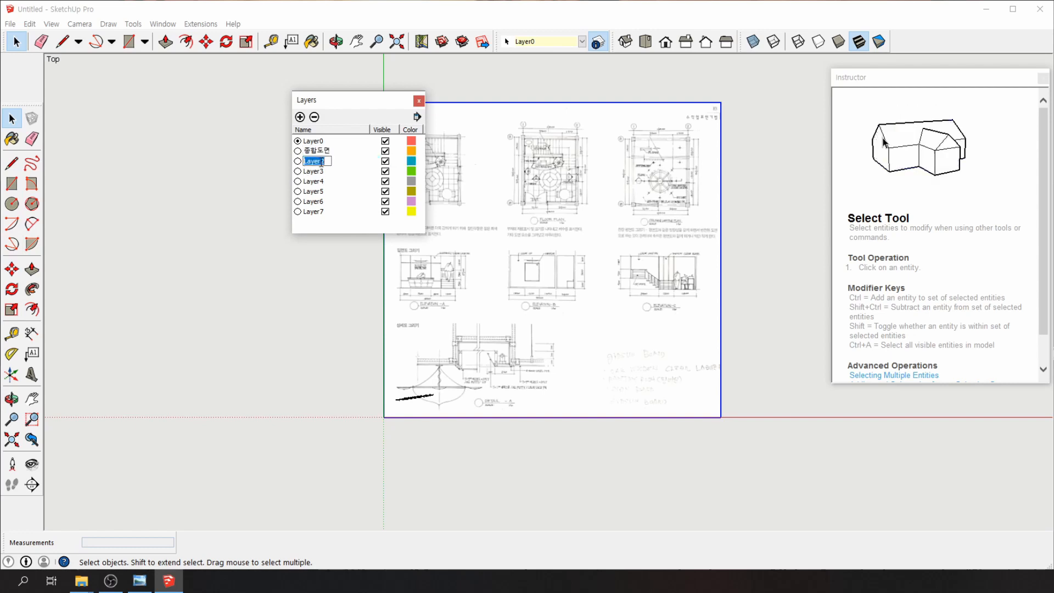
type("평면")
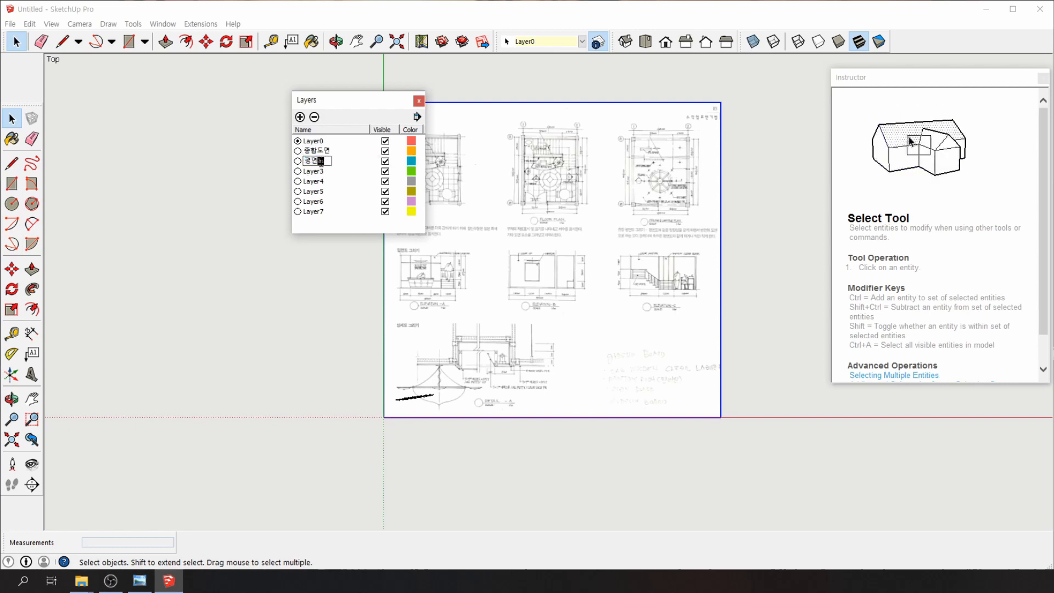
type("도")
double_click(318, 172)
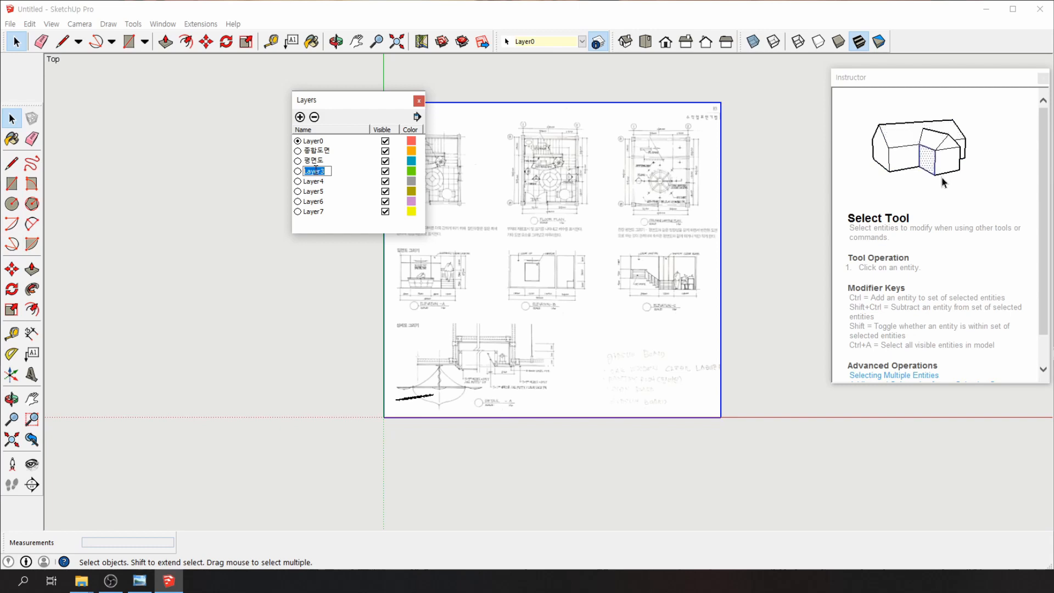
type("입")
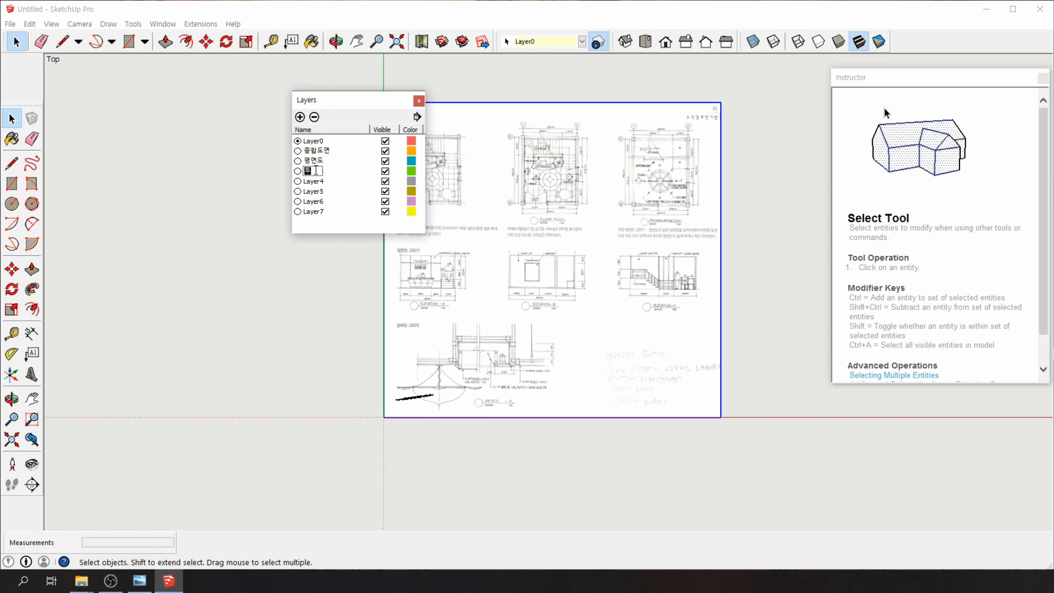
type("도")
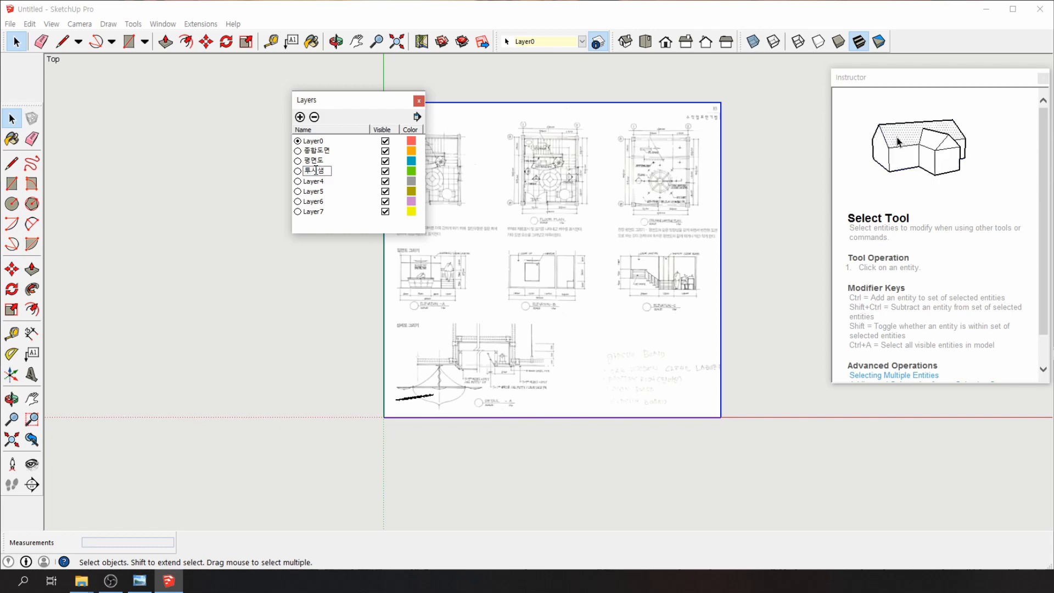
type("플")
Reopen the Layers manager and rename Layer3 to 입시도샘플
left_click(419, 100)
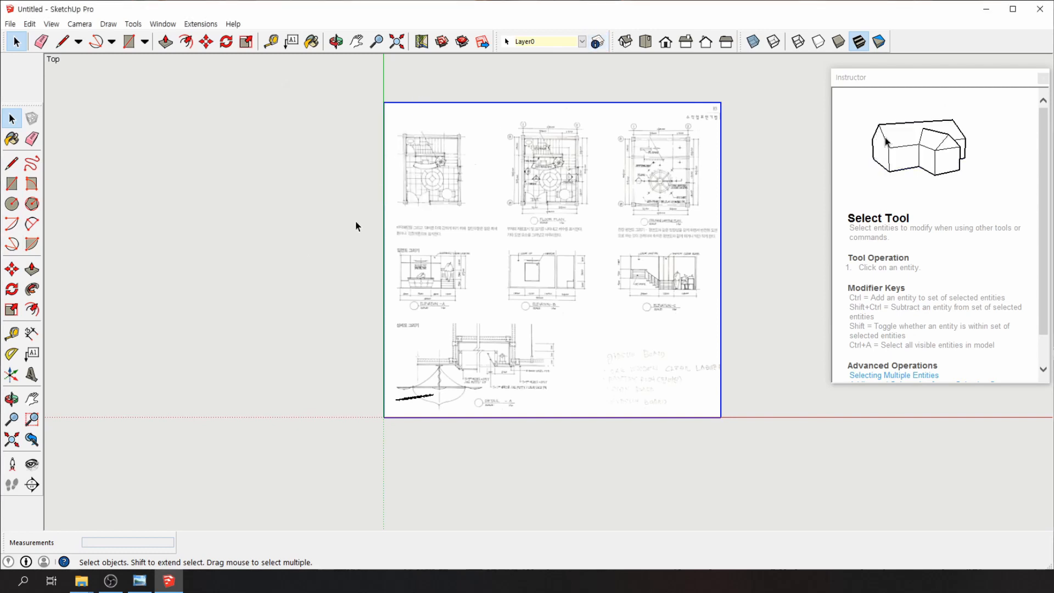
left_click(571, 43)
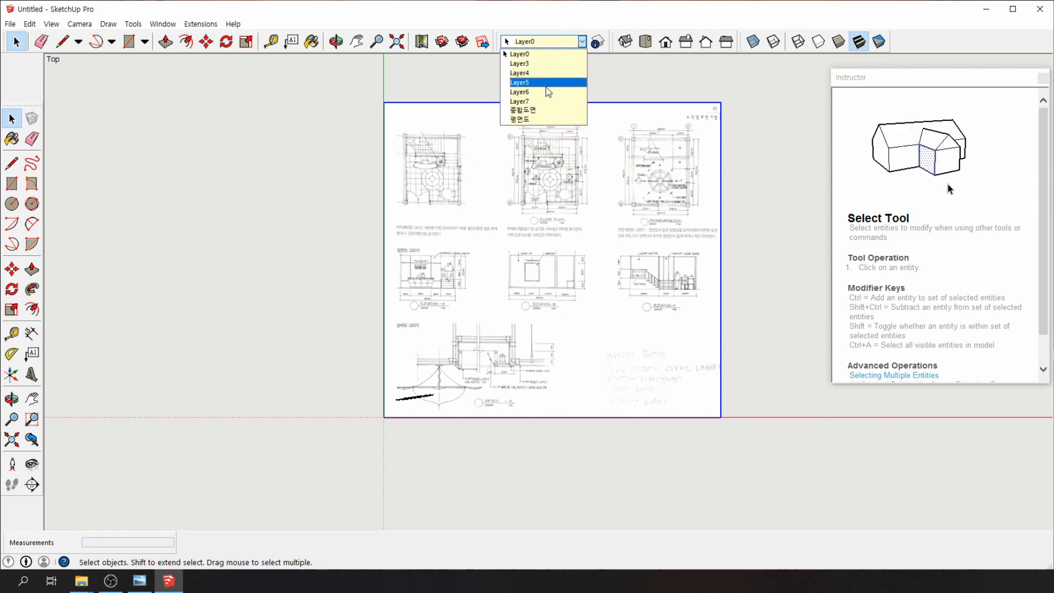
left_click(193, 165)
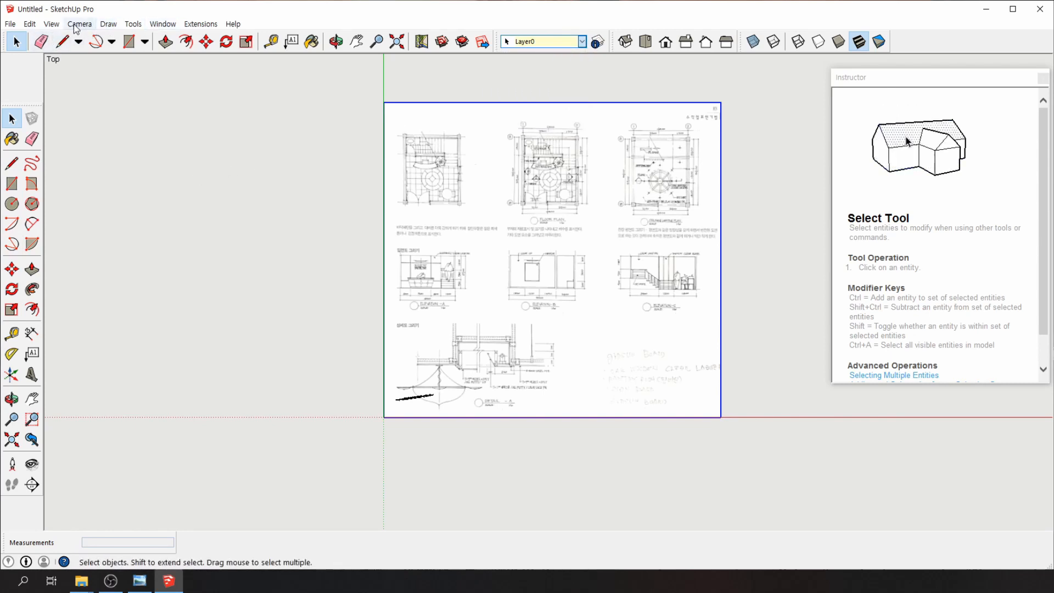
left_click(163, 24)
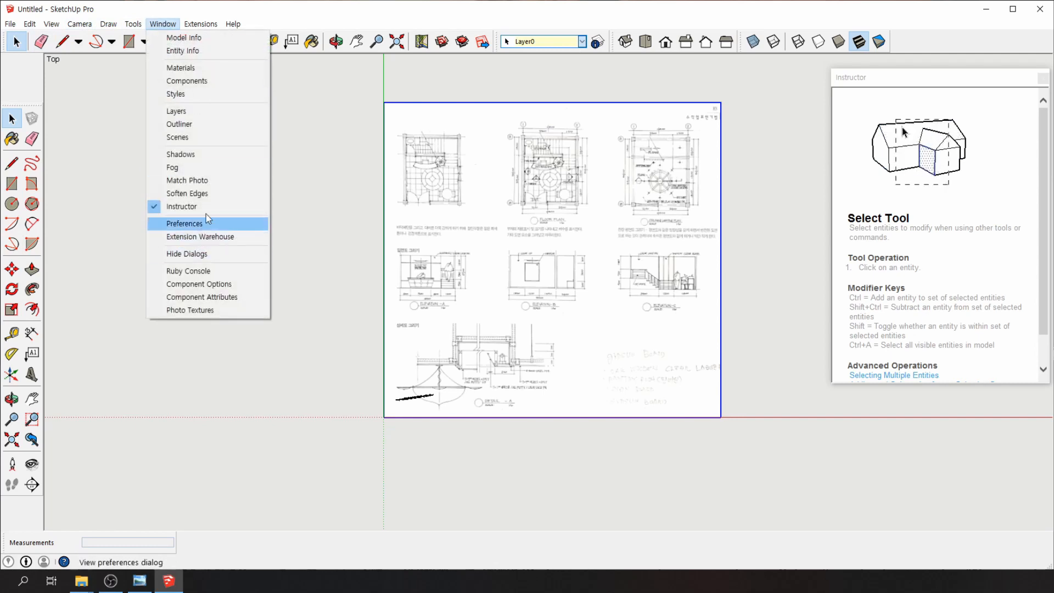
left_click(178, 112)
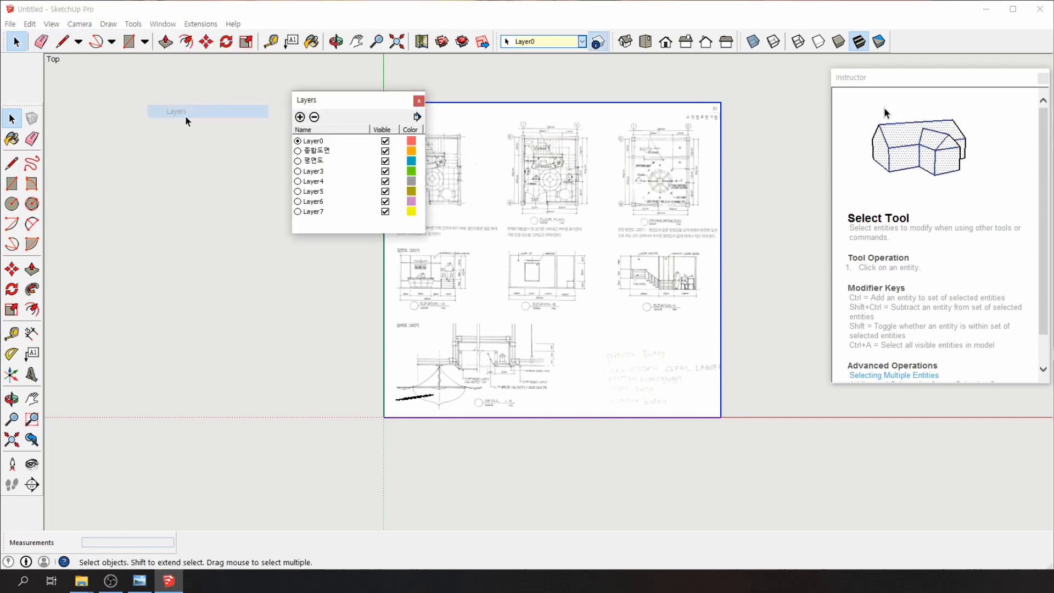
double_click(314, 171)
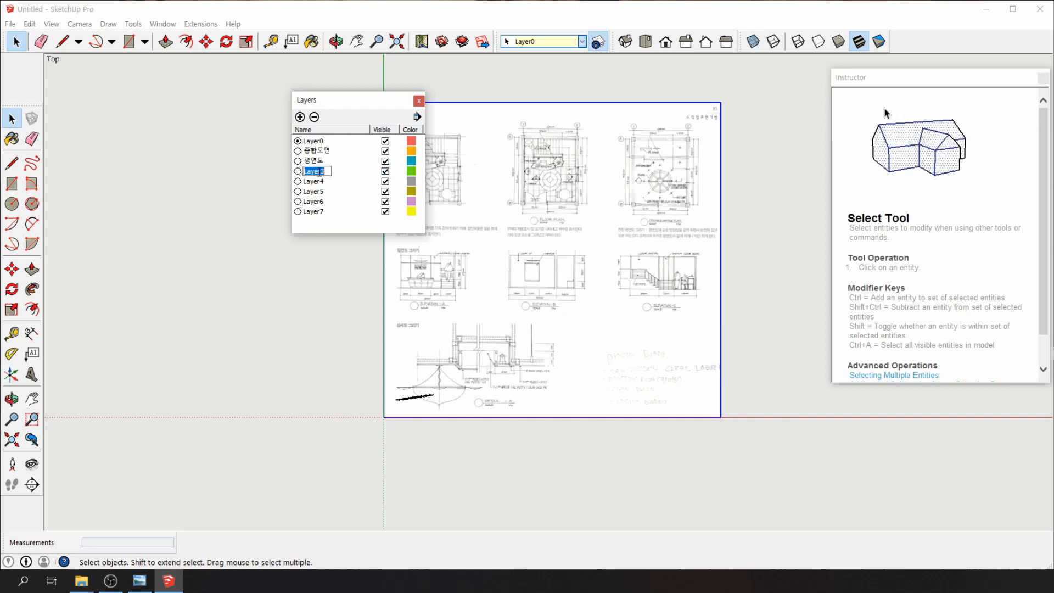
type("입")
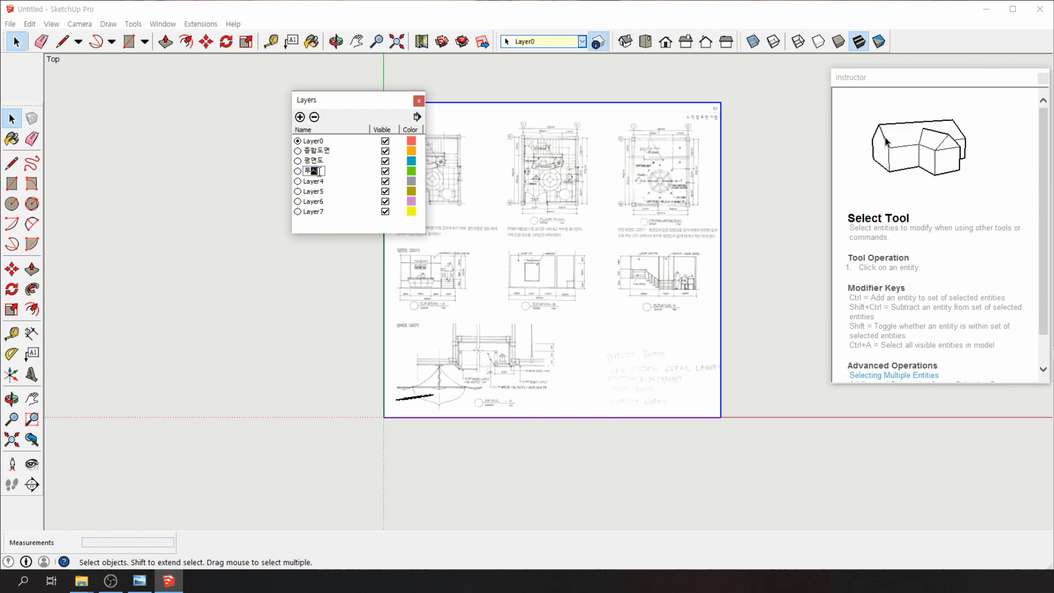
type("시도")
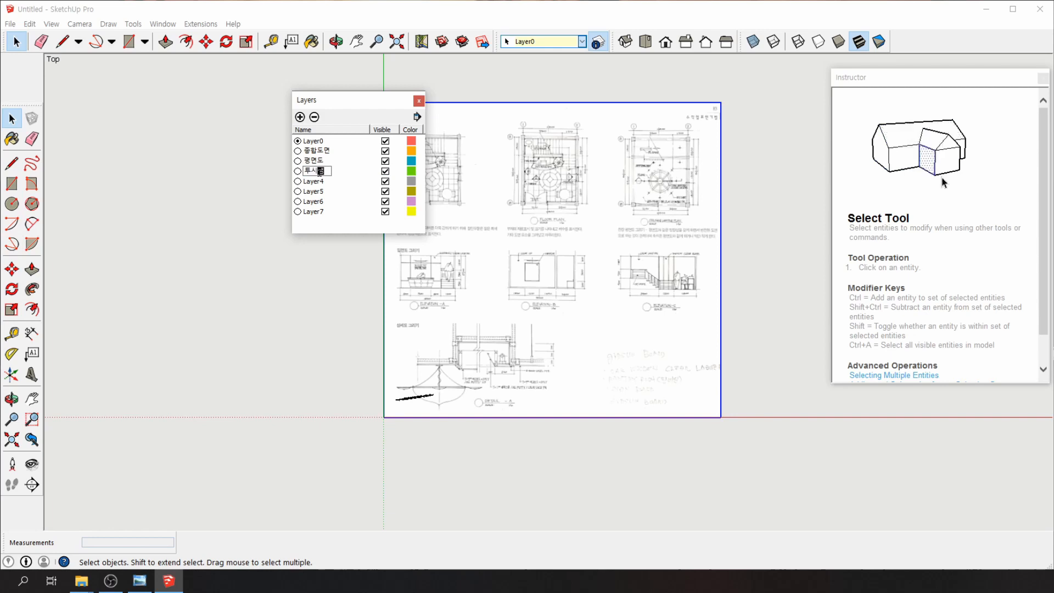
type("샘플")
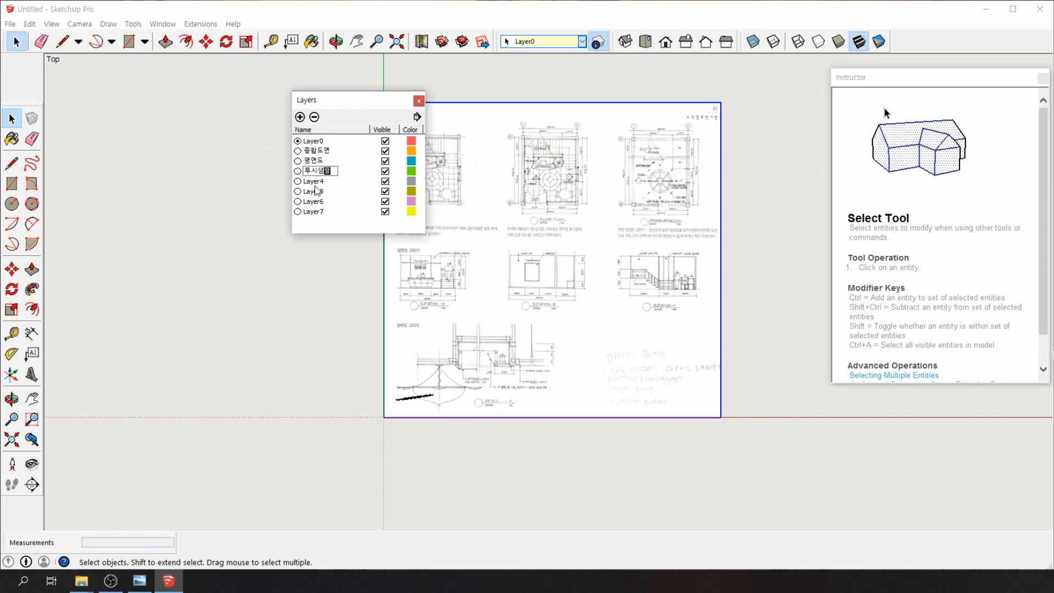
key("Return")
Make 종합도면 the current layer and hide the imported drawing sheet
left_click(317, 212)
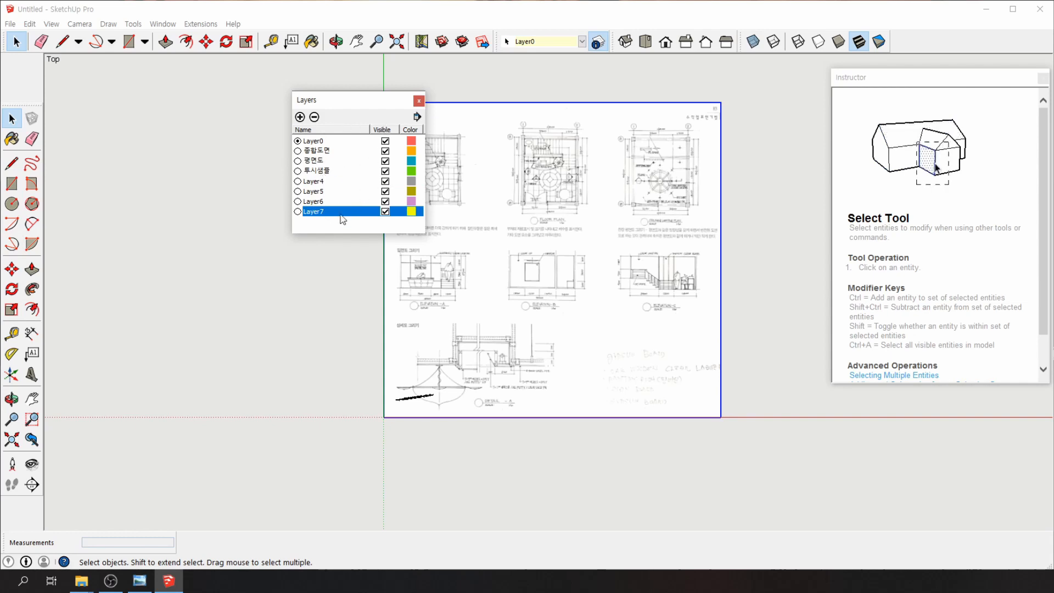
left_click(298, 182)
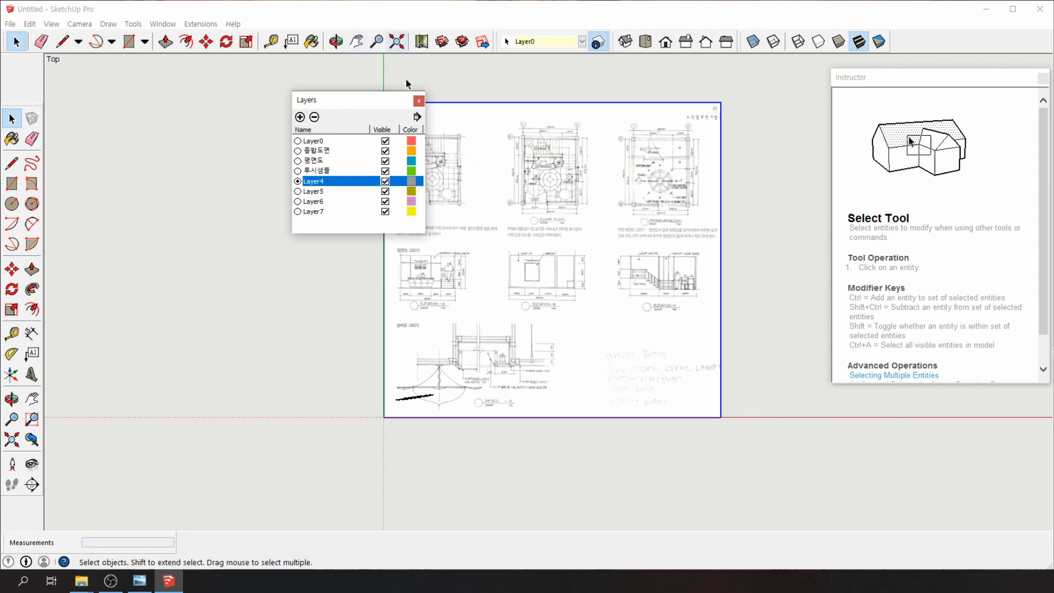
left_click(321, 220)
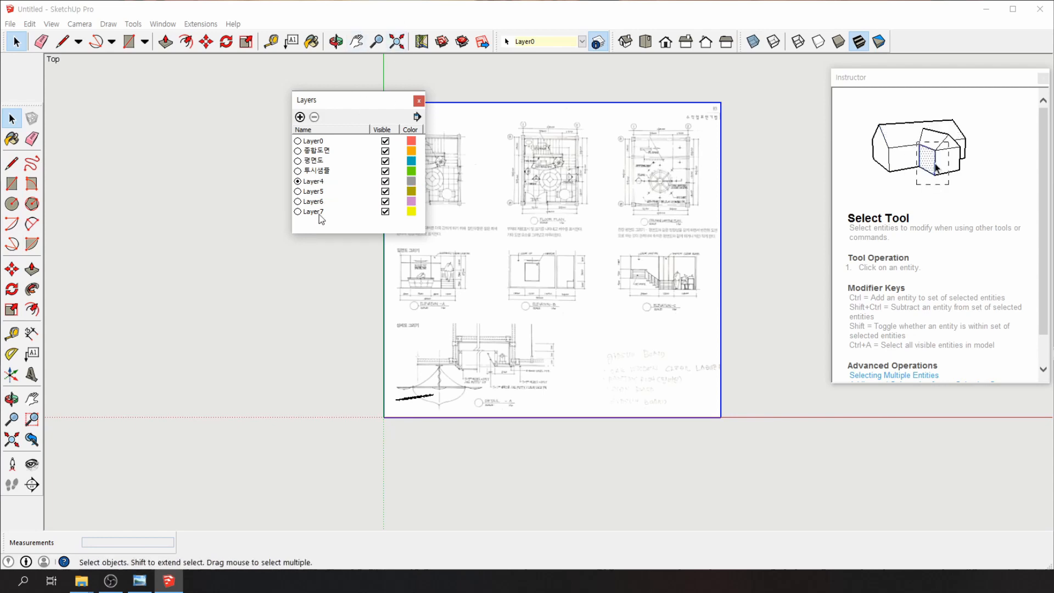
left_click(297, 150)
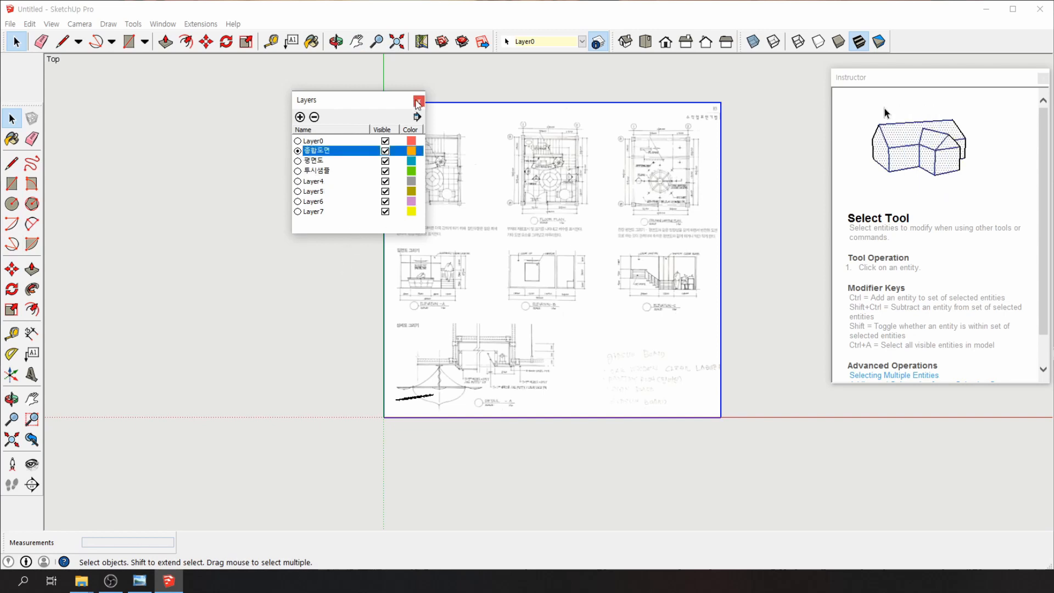
left_click(418, 102)
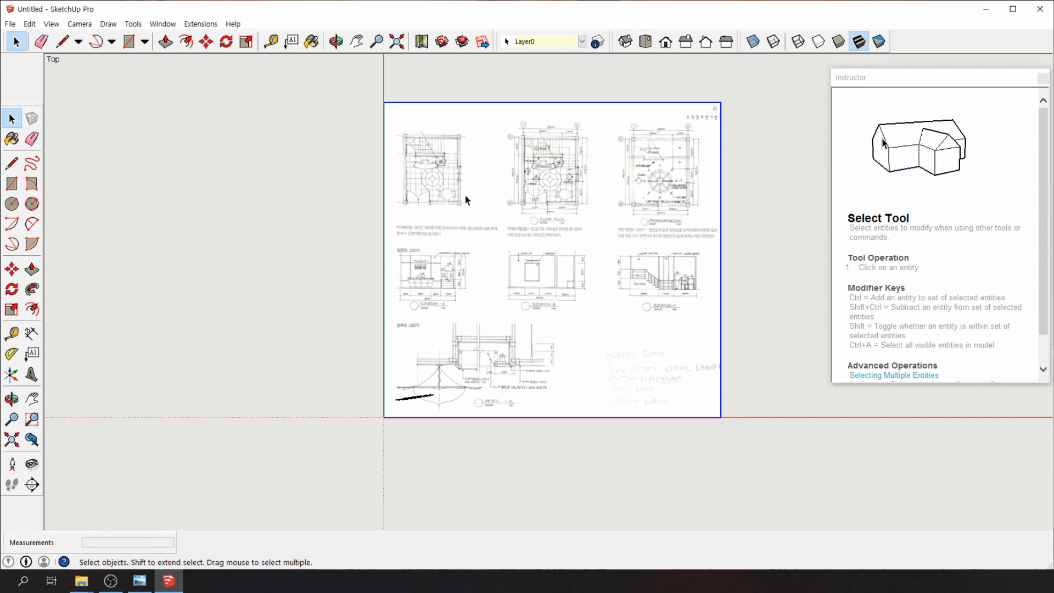
right_click(453, 177)
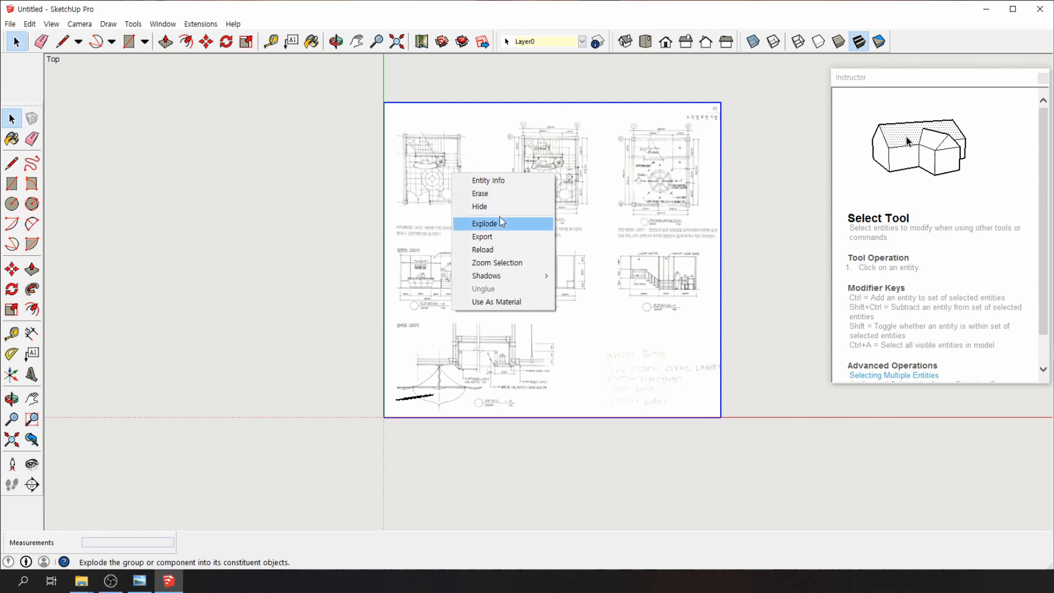
left_click(500, 206)
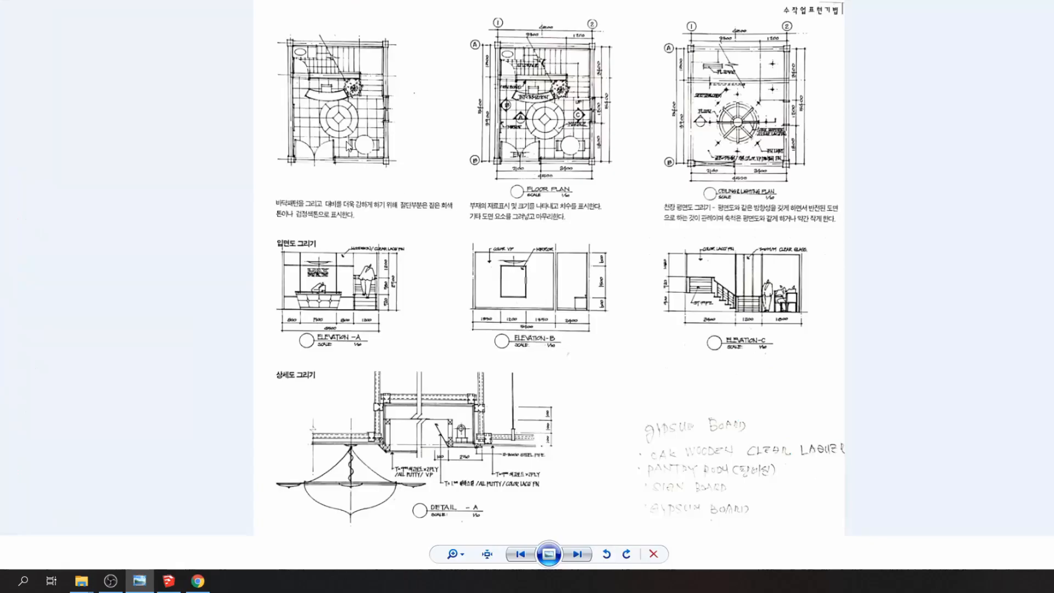
Advance the photo viewer to the cropped floor-plan image, then close the viewer
left_click(577, 554)
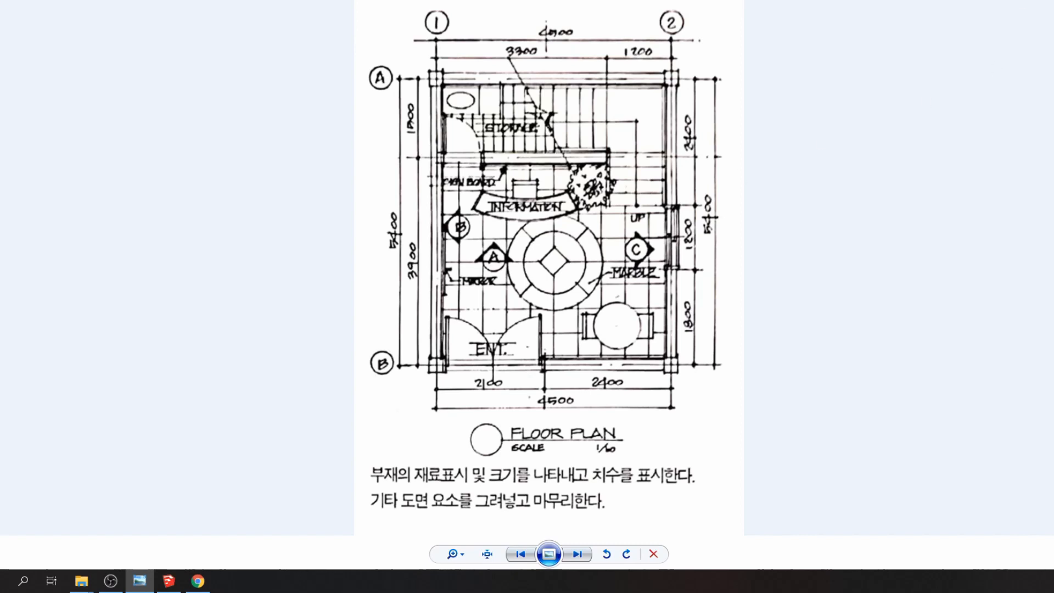
left_click(1053, 1)
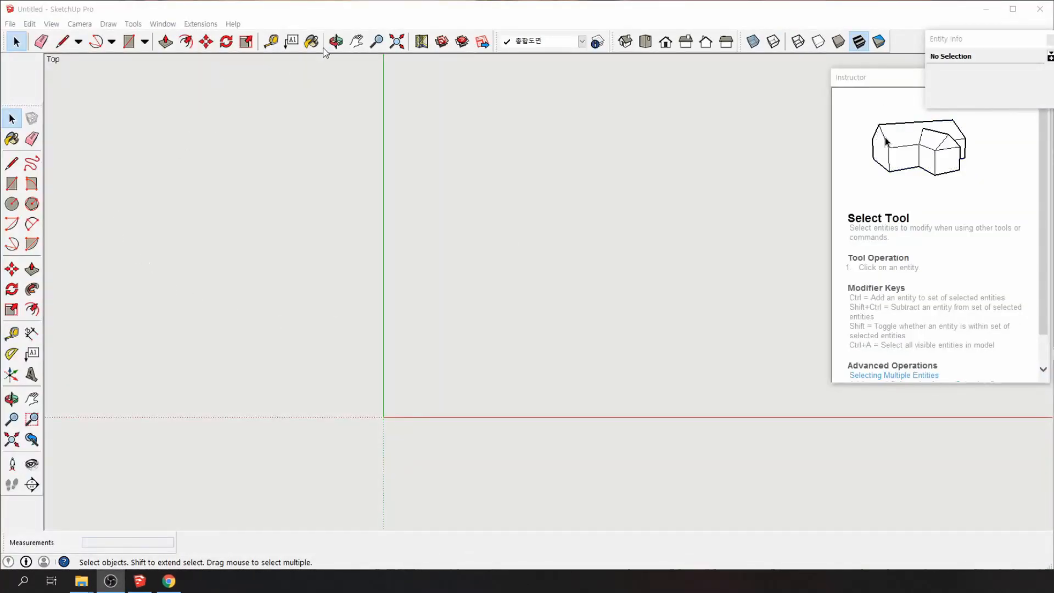
Set Layer0 as the current layer and bring up the File > Export options
left_click(9, 25)
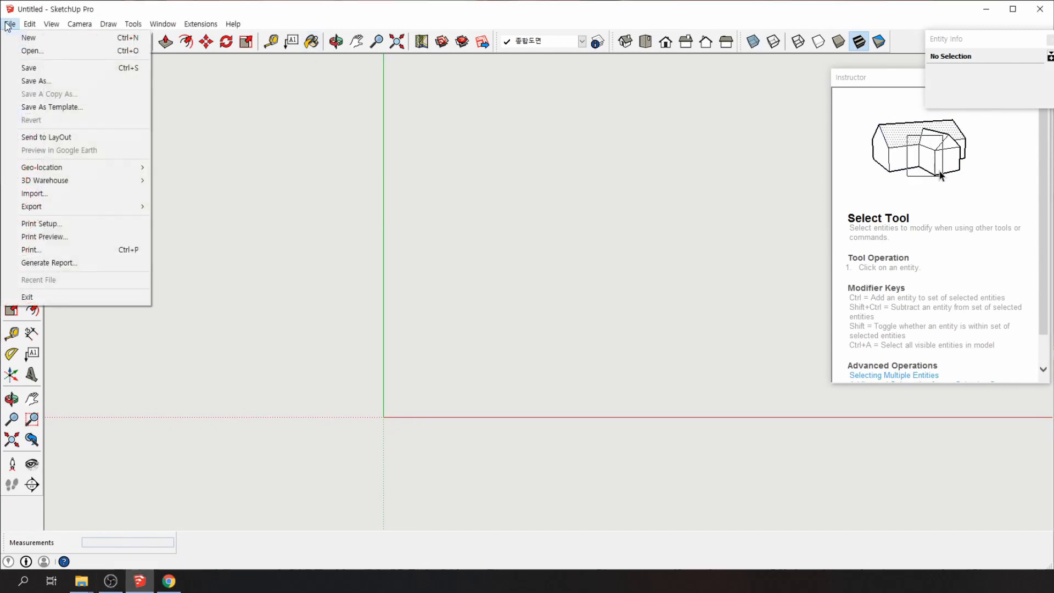
left_click(285, 61)
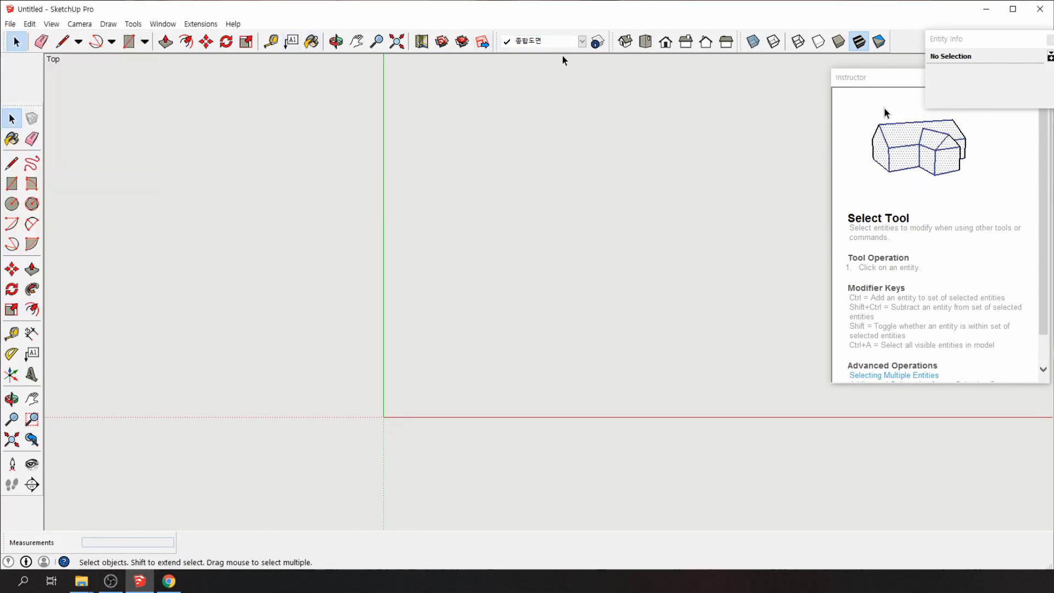
left_click(582, 42)
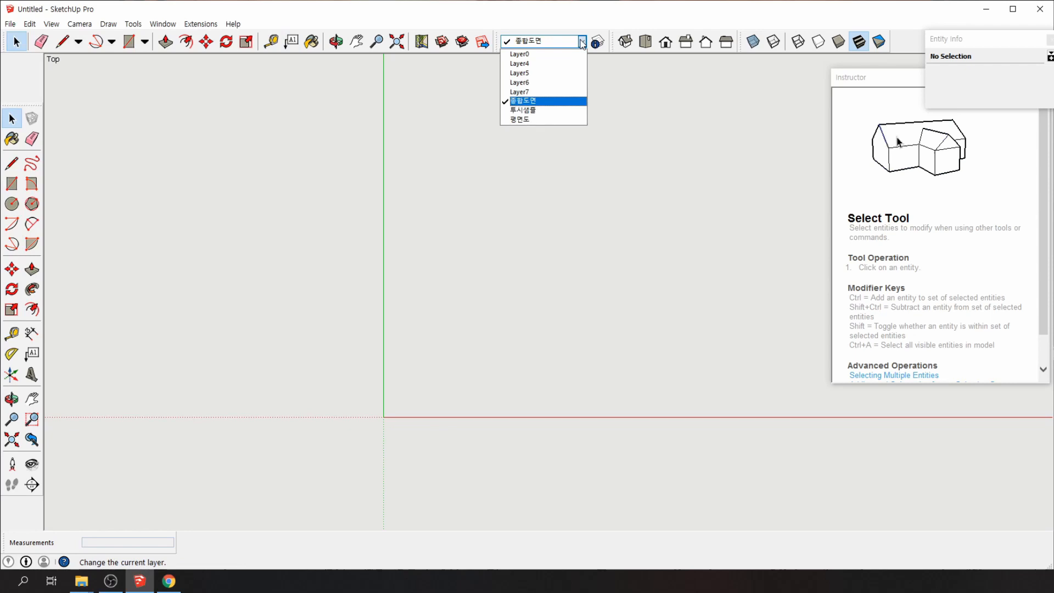
left_click(583, 44)
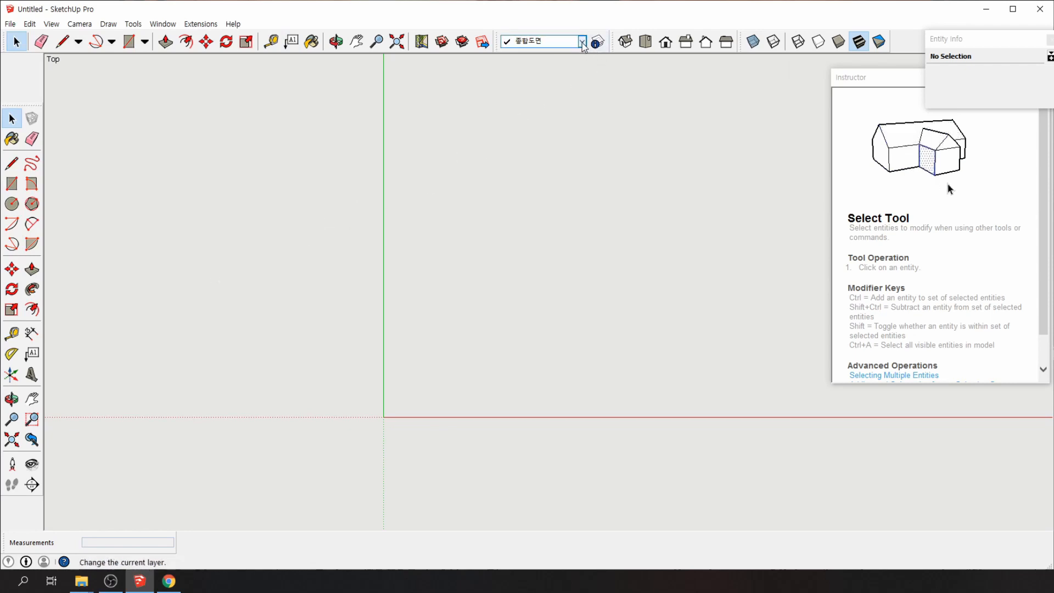
left_click(582, 43)
left_click(530, 52)
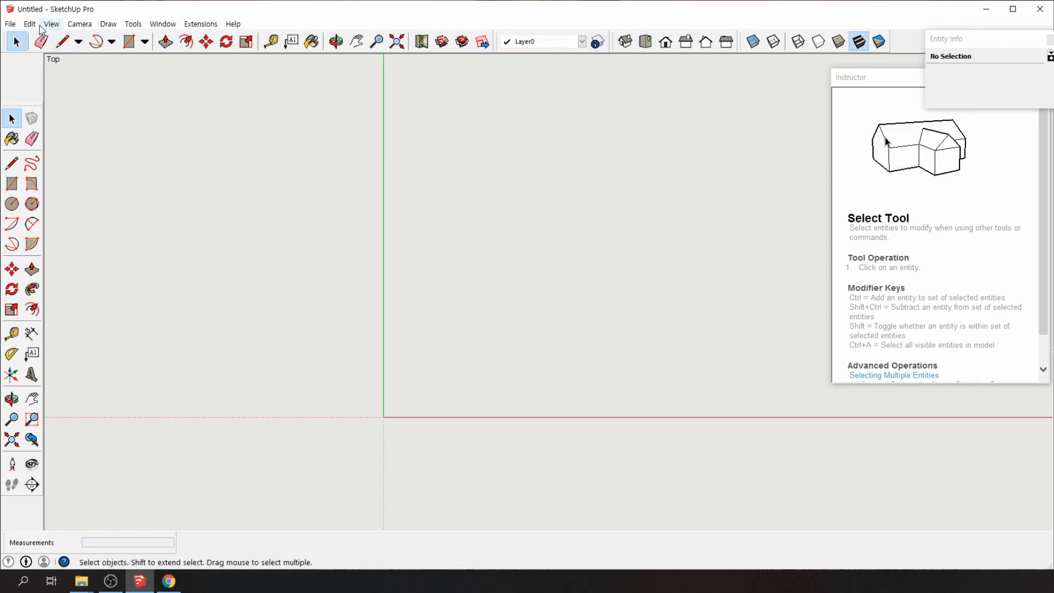
left_click(10, 24)
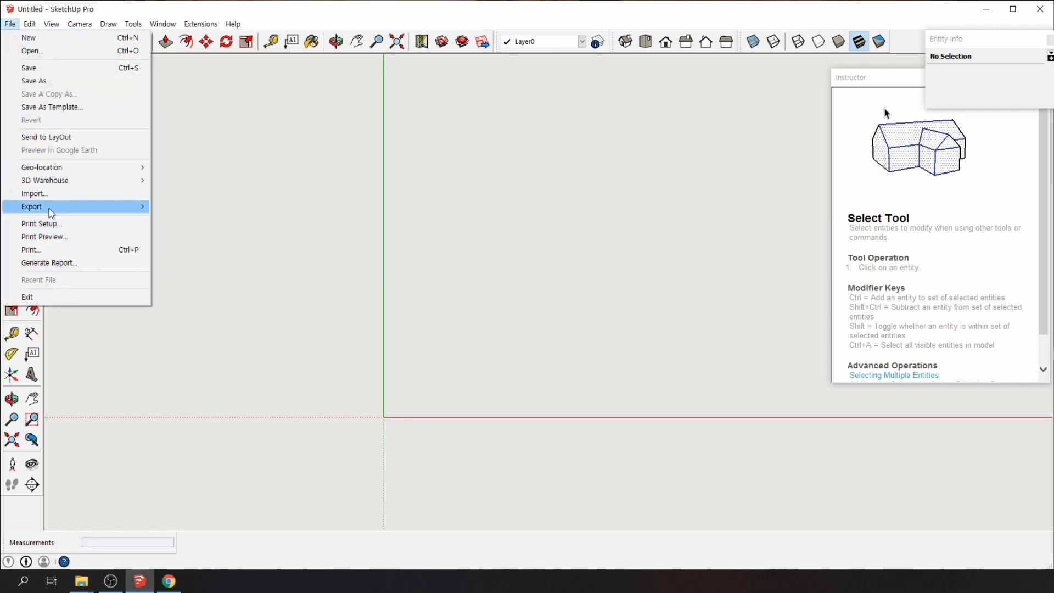
mouse_move(51, 213)
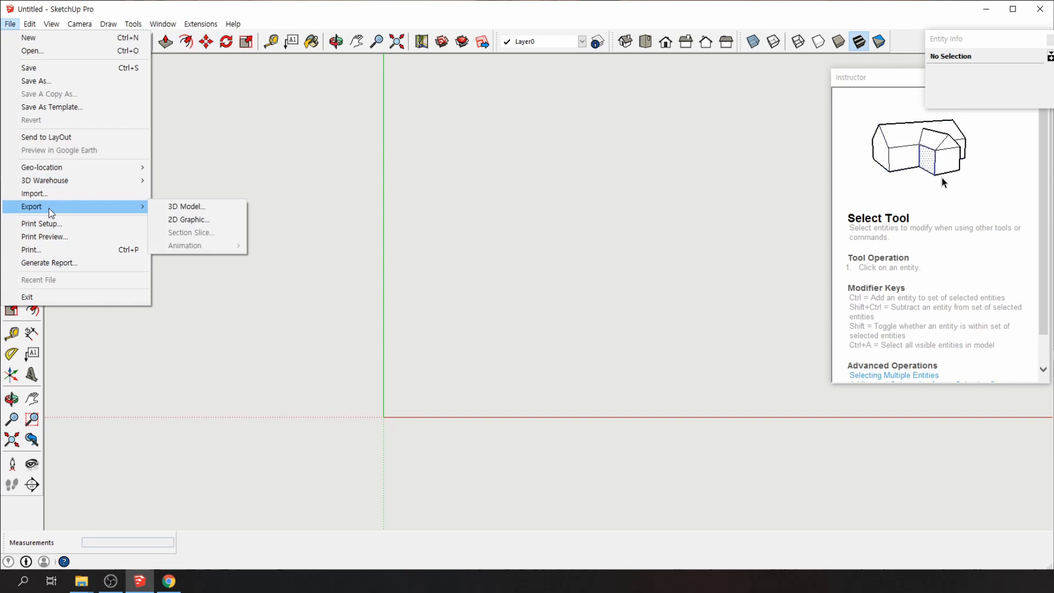
Import 1_3 평면도.jpg as an image and place it flat left of the origin
left_click(90, 194)
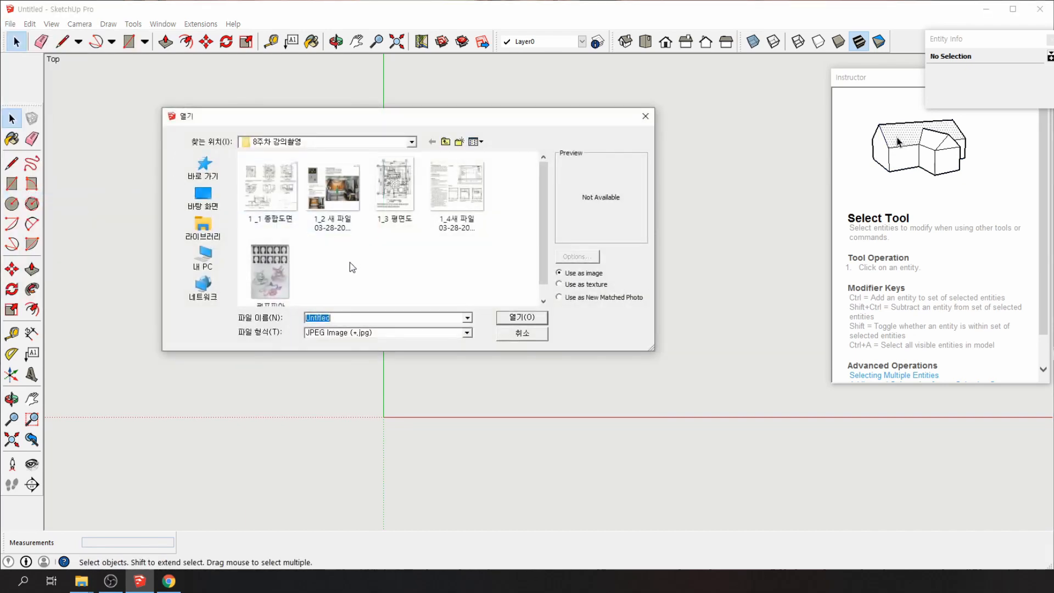
left_click(395, 189)
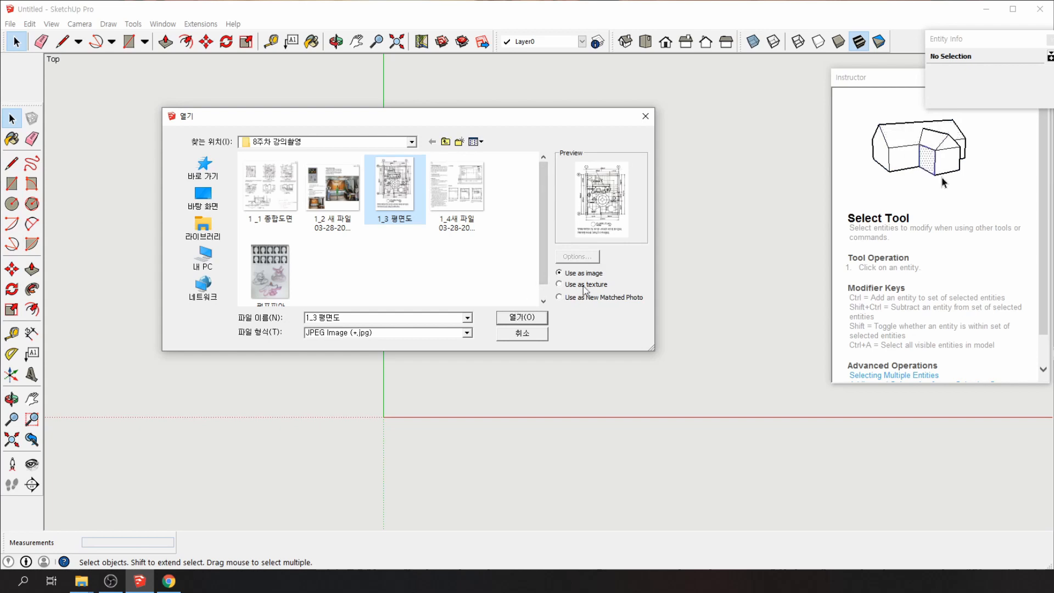
left_click(522, 317)
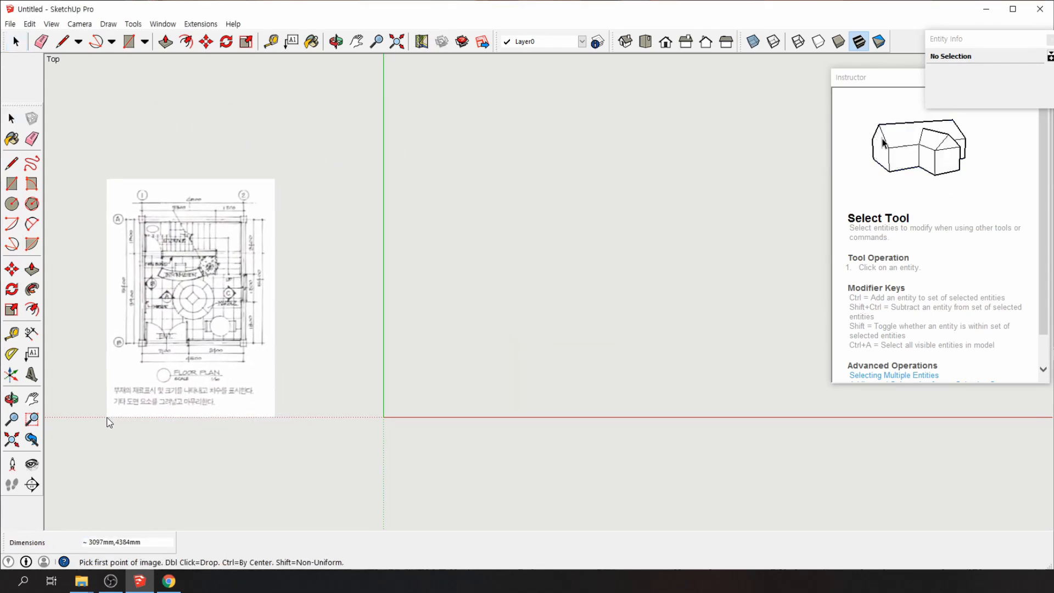
left_click(107, 418)
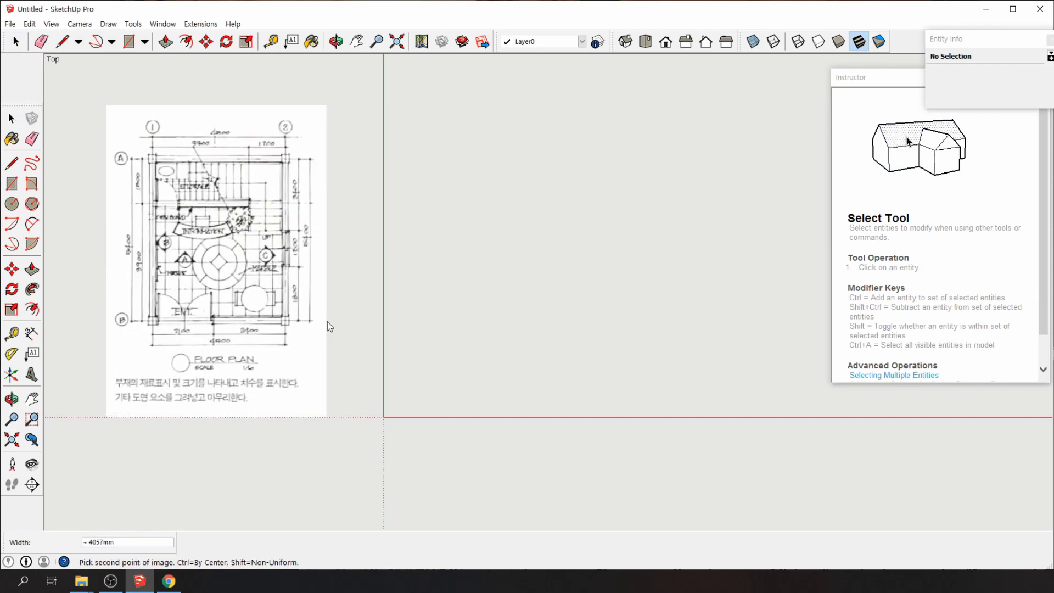
left_click(317, 309)
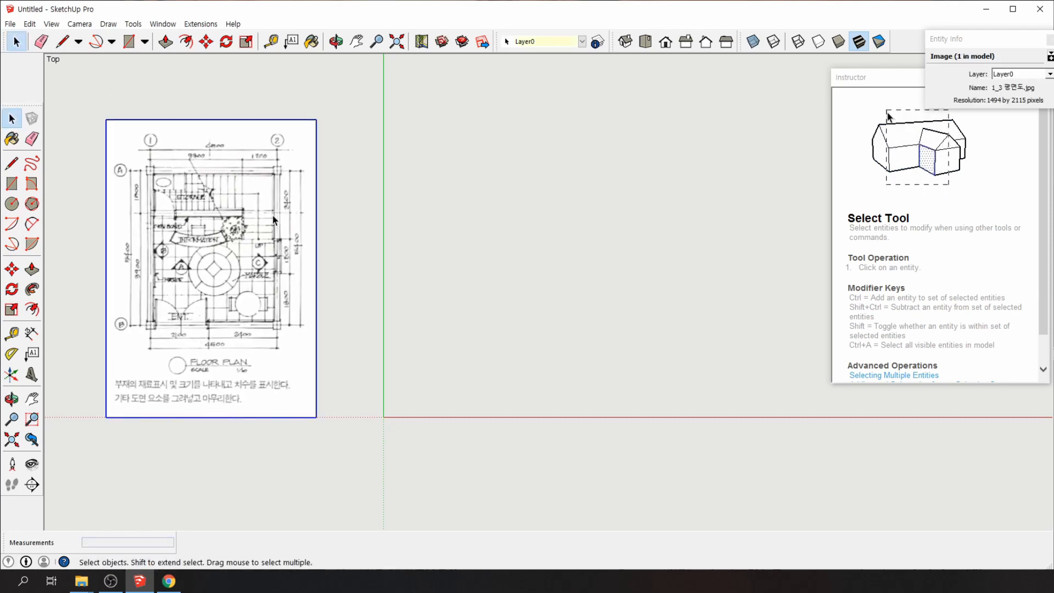
left_click(12, 183)
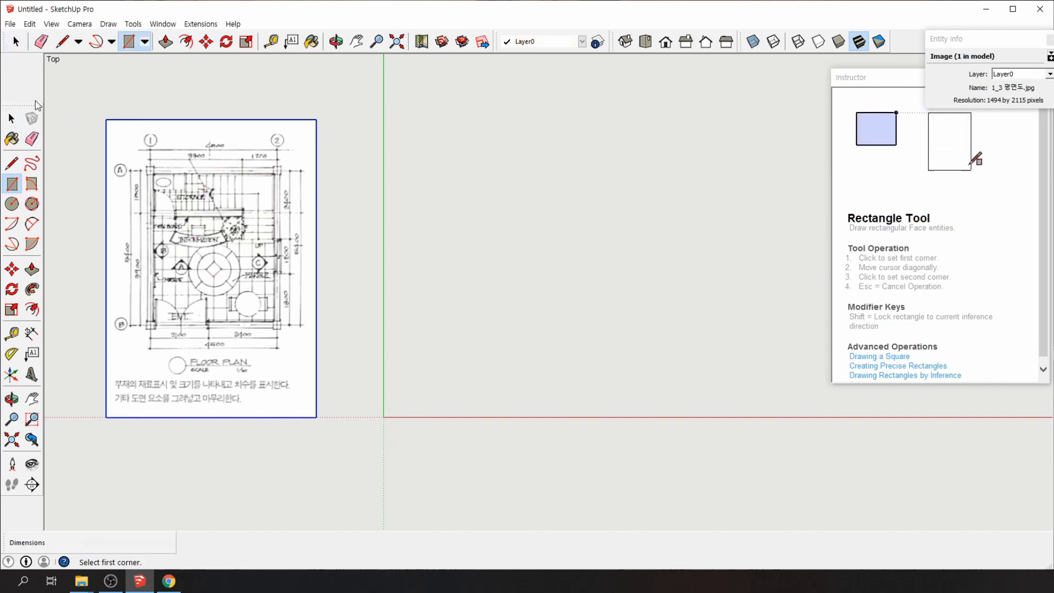
left_click(12, 118)
left_click(339, 194)
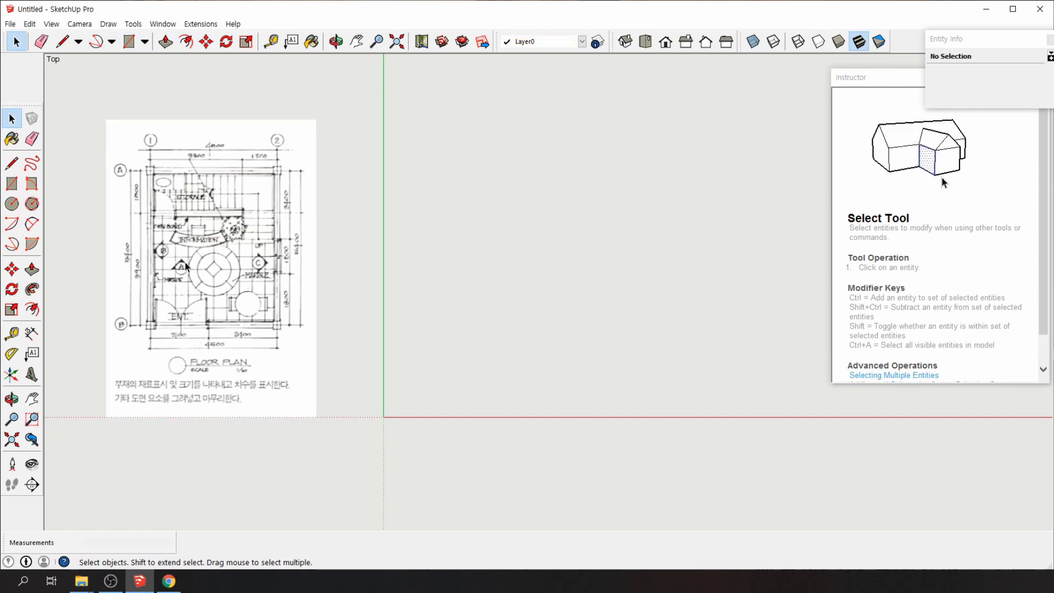
Zoom in on the floor plan and turn off Parallel Projection for a perspective camera
scroll(208, 149, "up", 2)
middle_click_drag(208, 149, 366, 100, "shift")
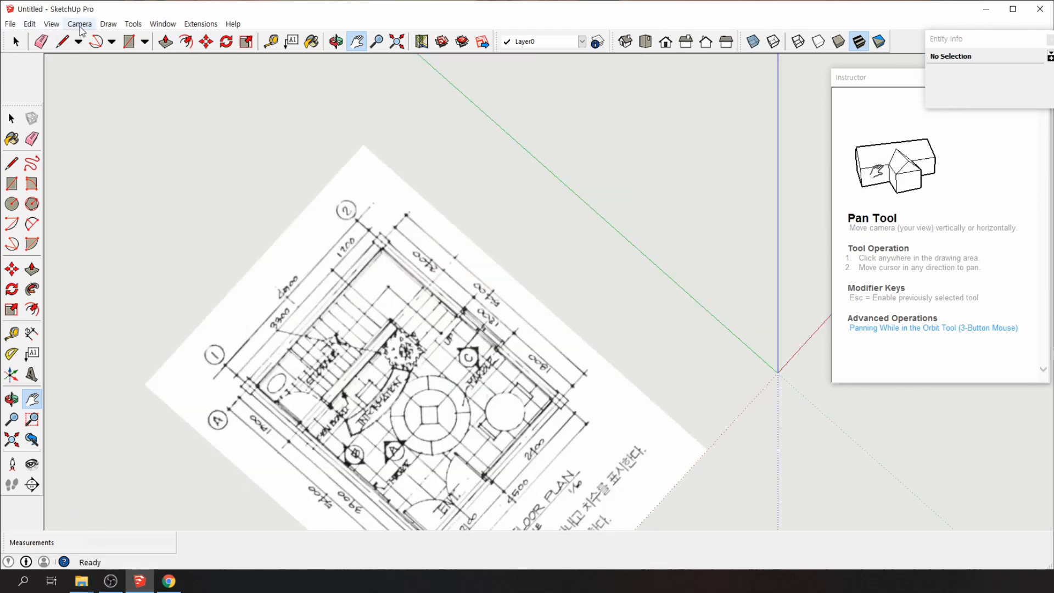
left_click(80, 25)
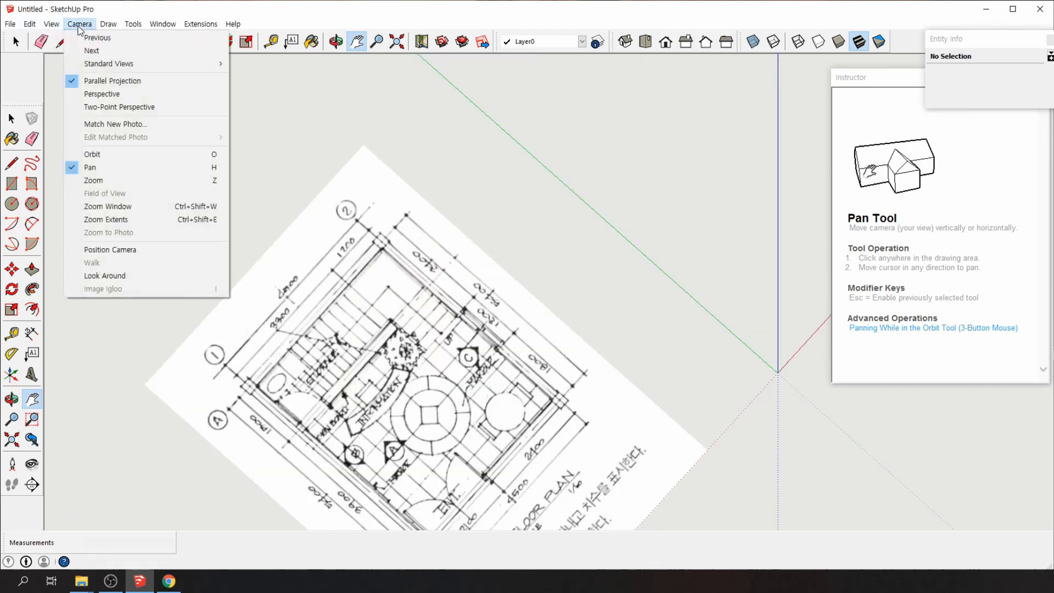
left_click(119, 88)
Orbit and check the iso view, then return to top view with the plan shifted left
key("o")
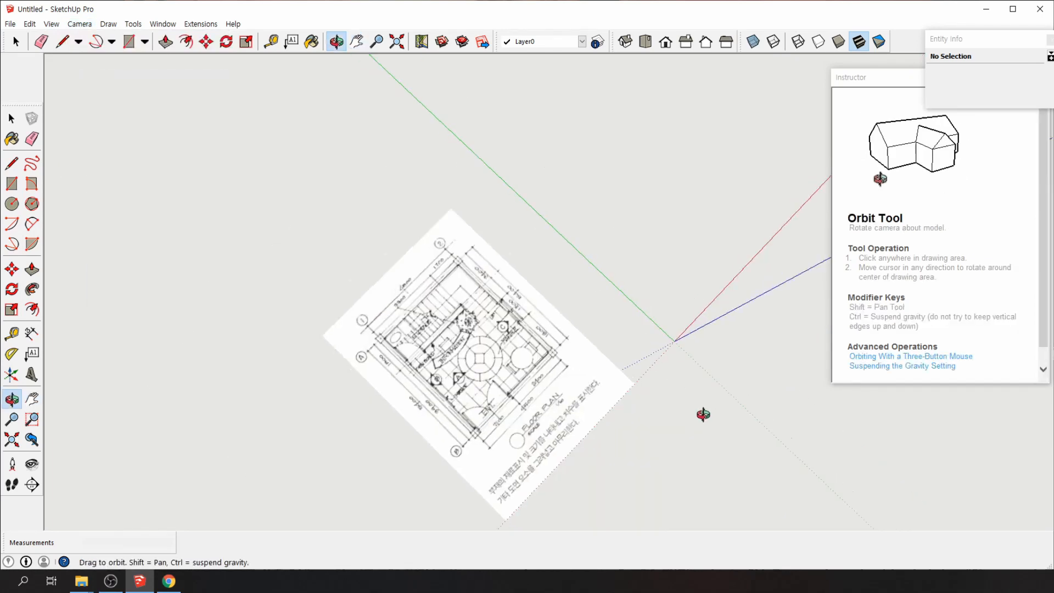
left_click_drag(702, 415, 647, 217)
key("h")
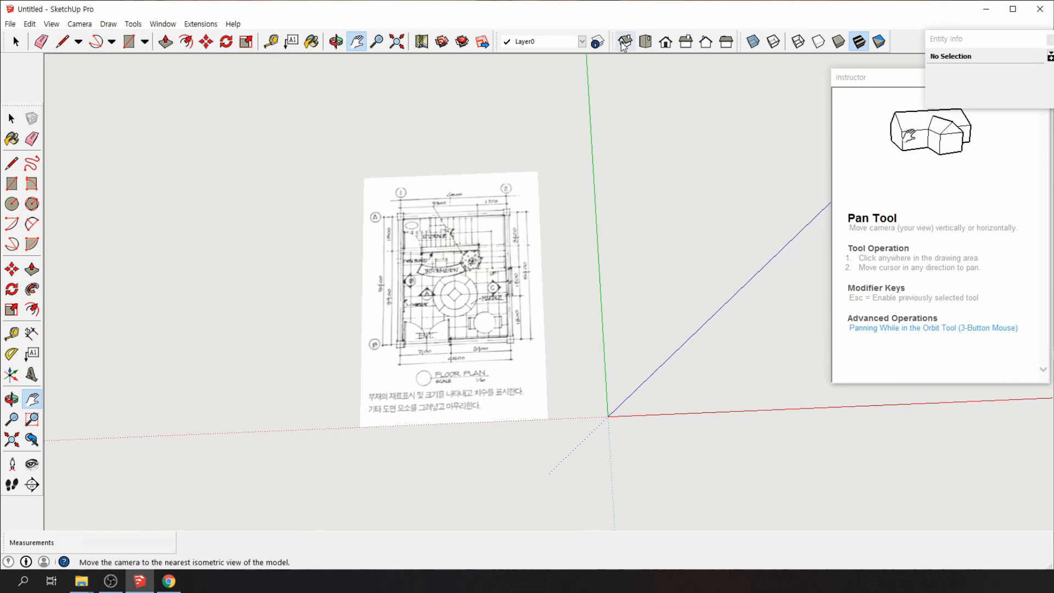
left_click(625, 43)
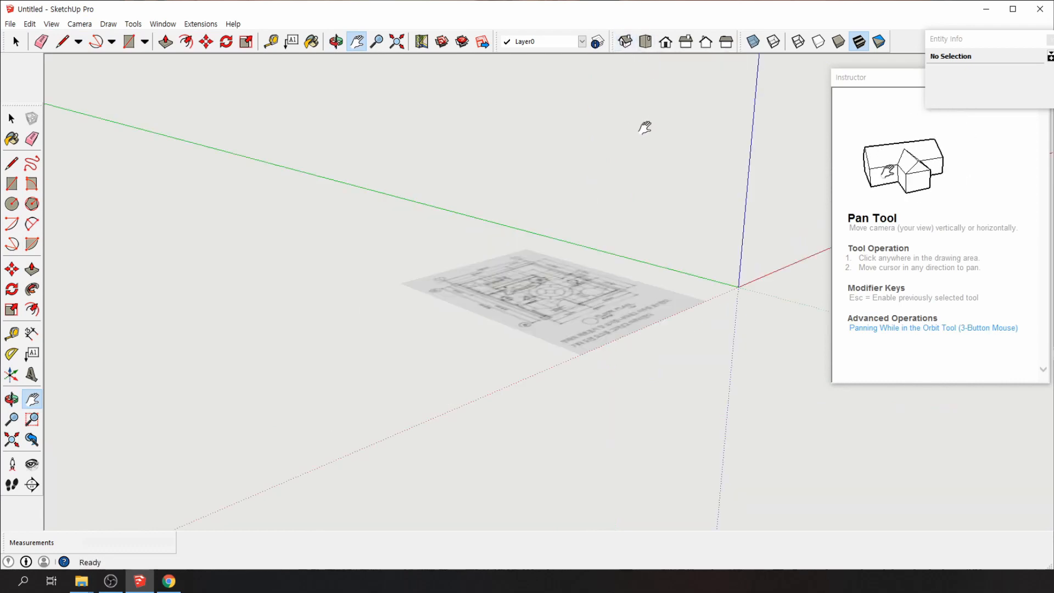
left_click(644, 48)
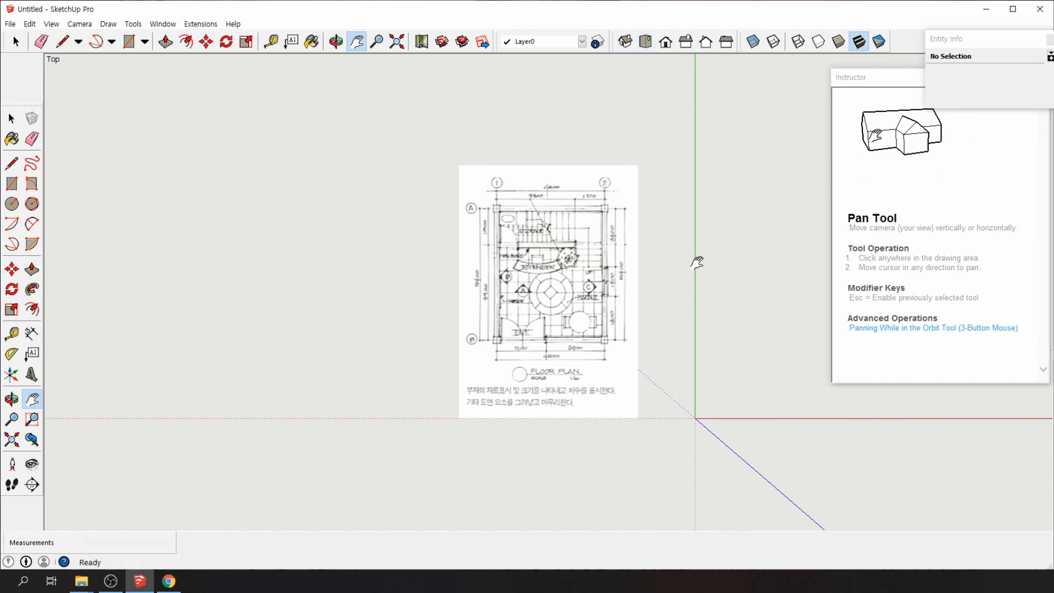
left_click_drag(698, 262, 334, 260)
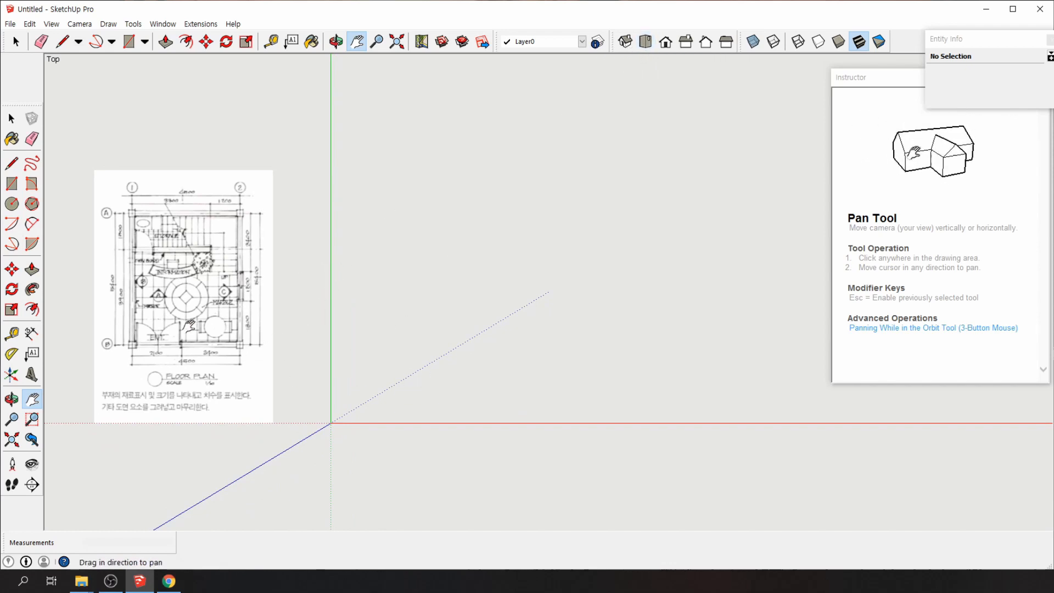
Draw a 4500 × 5400 mm rectangle with its first corner at the origin
left_click(12, 185)
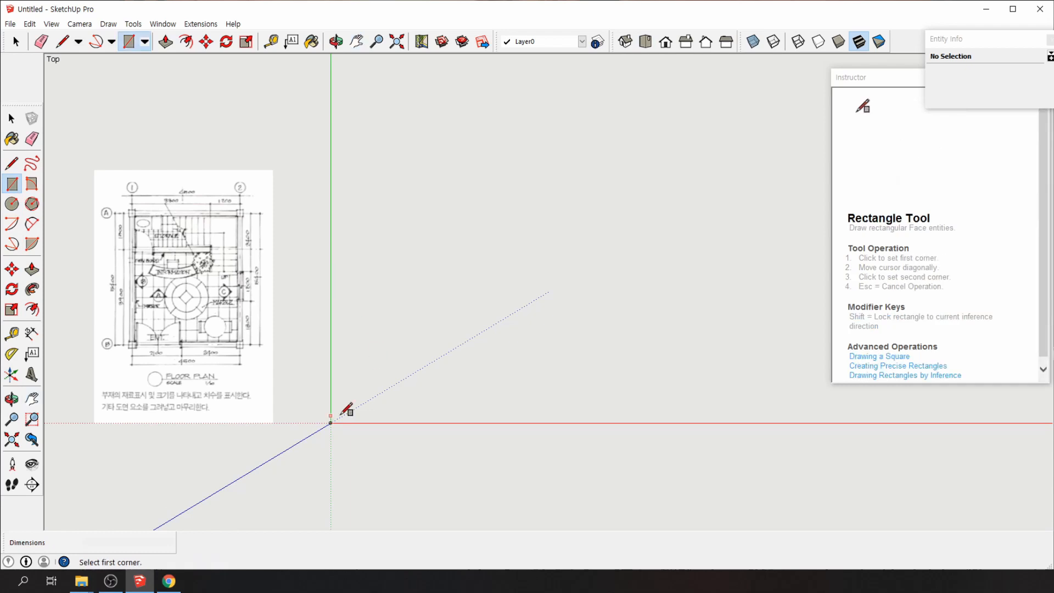
left_click(331, 423)
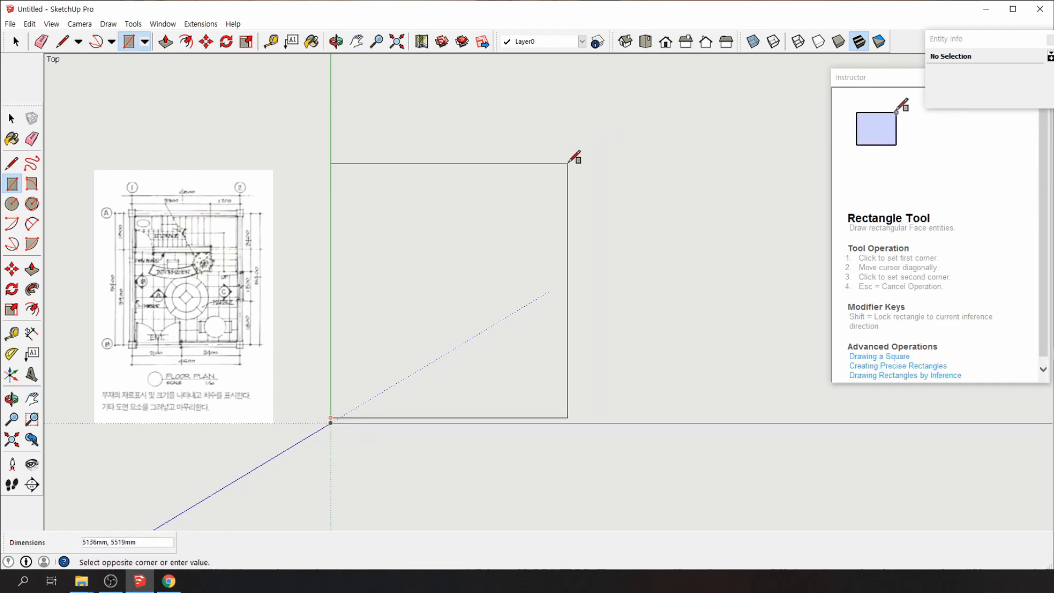
key("Escape")
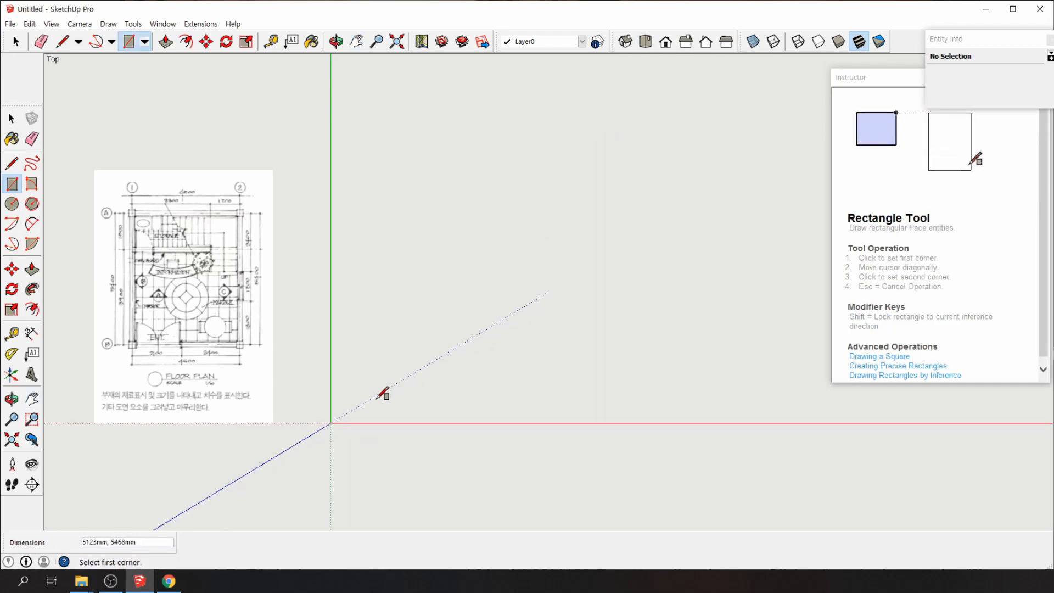
left_click(332, 422)
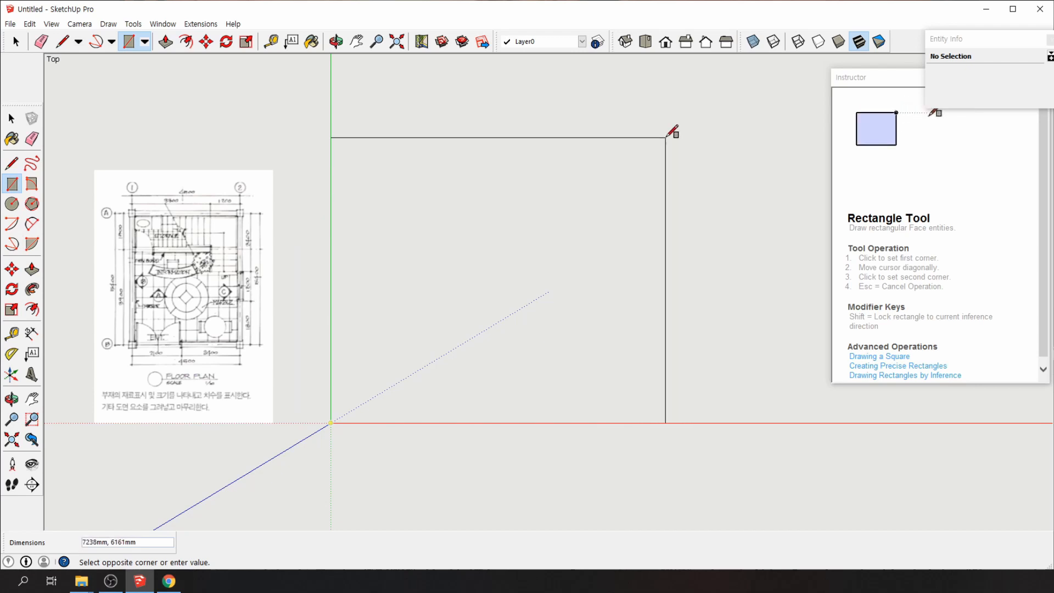
type("45")
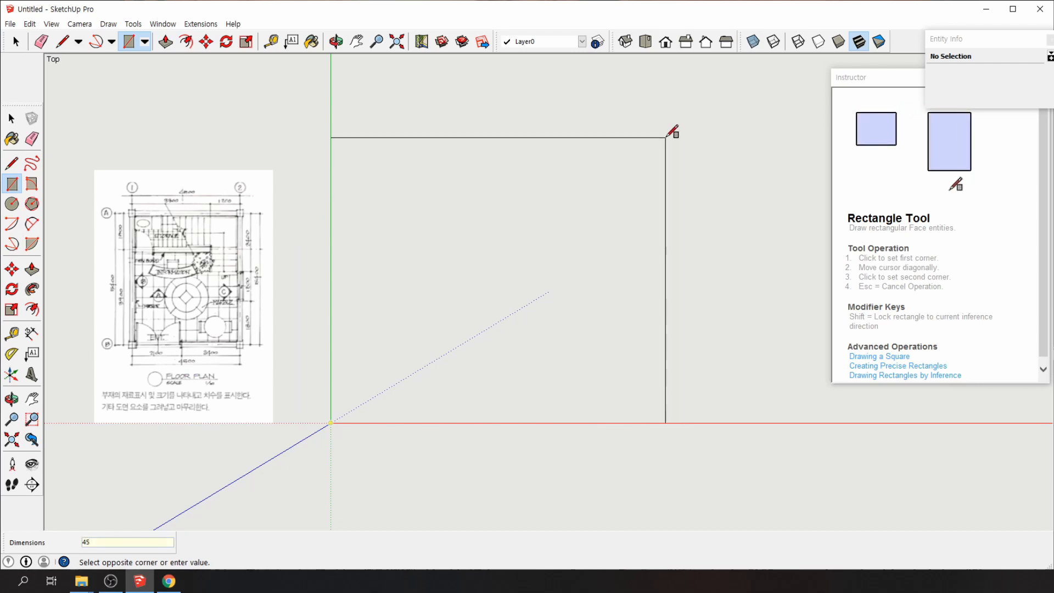
type("00,")
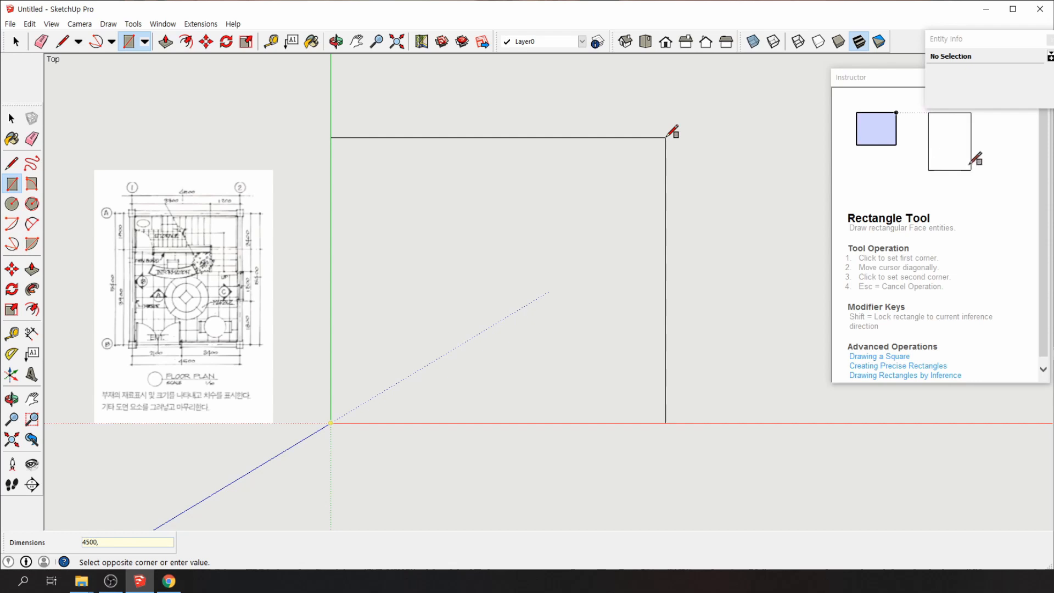
type("400")
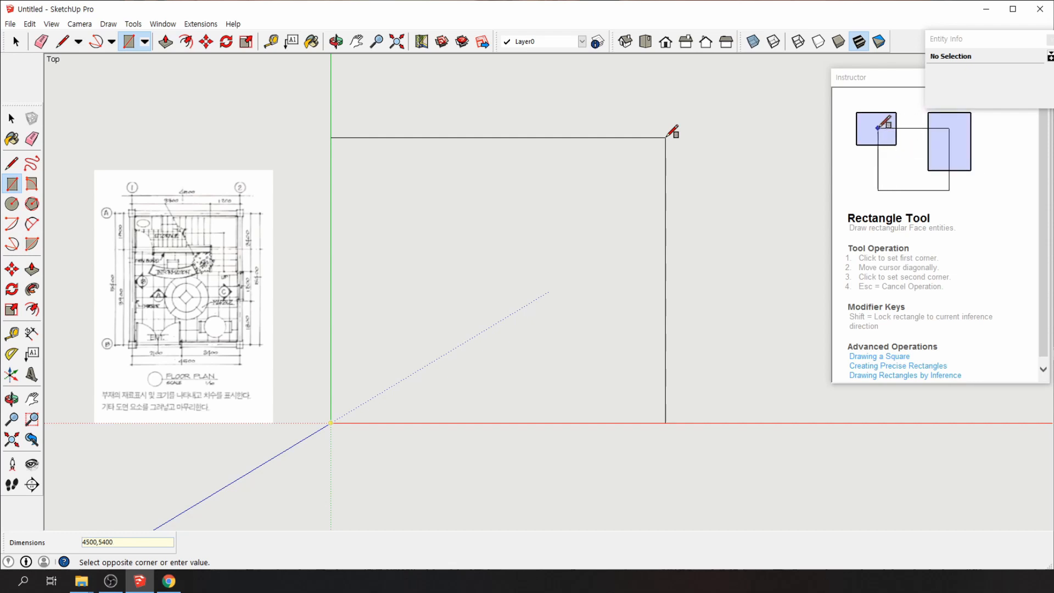
key("Return")
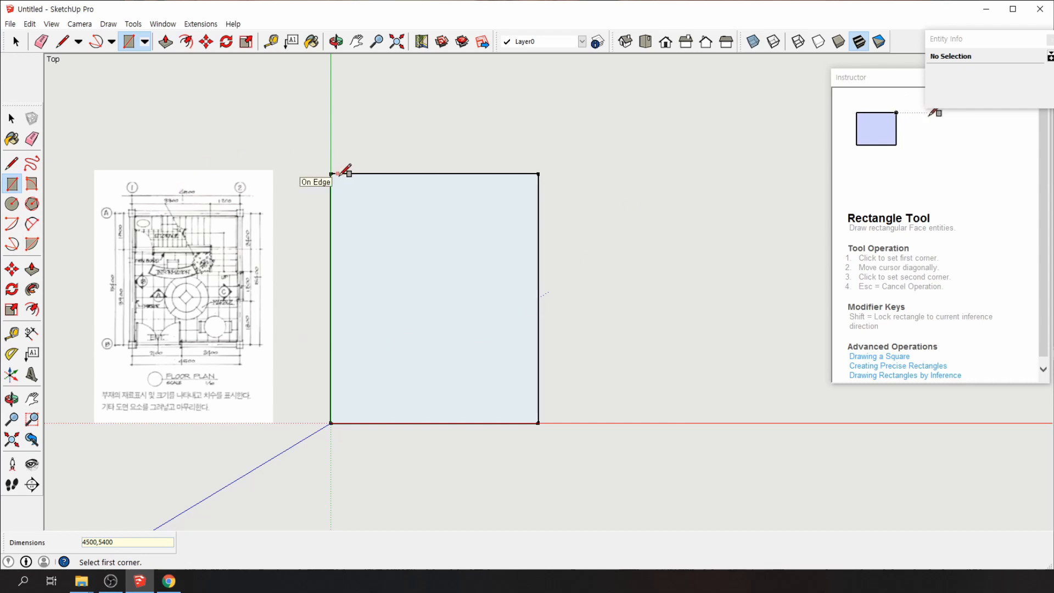
left_click(12, 118)
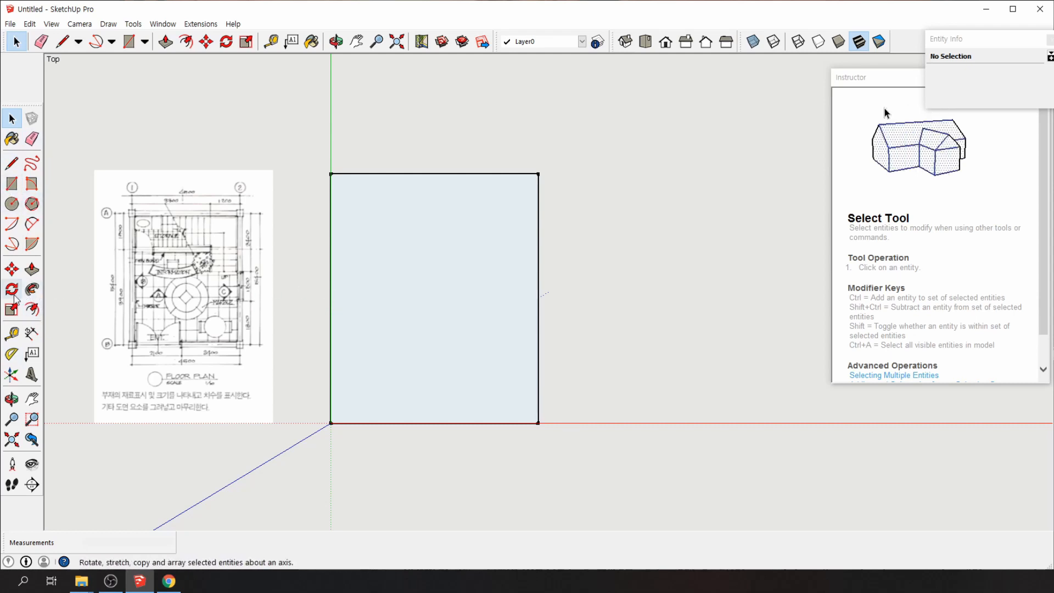
Offset the rectangle's edges 120 mm outward
left_click(32, 309)
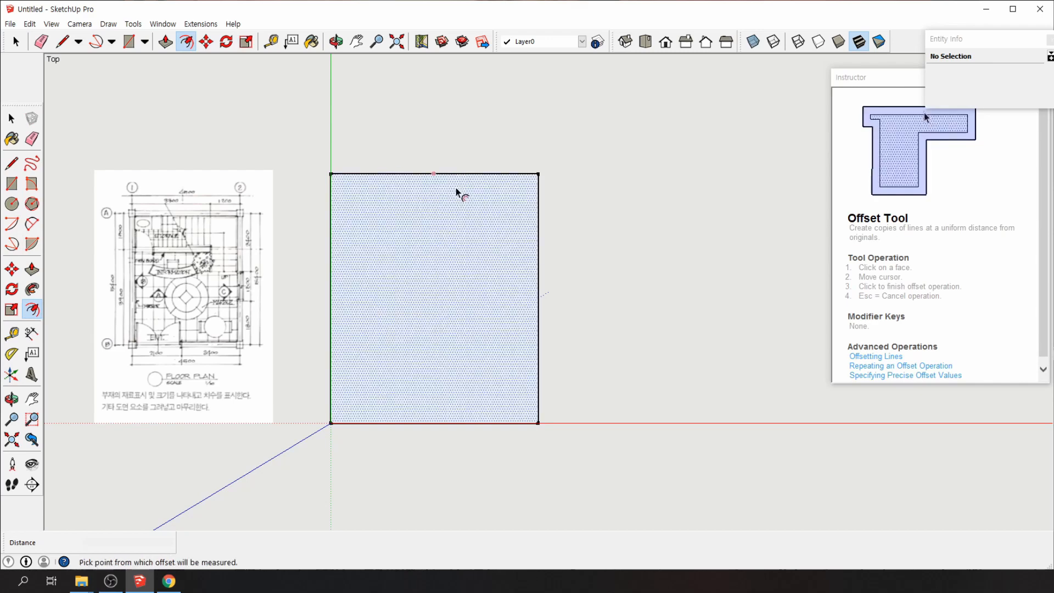
left_click(538, 340)
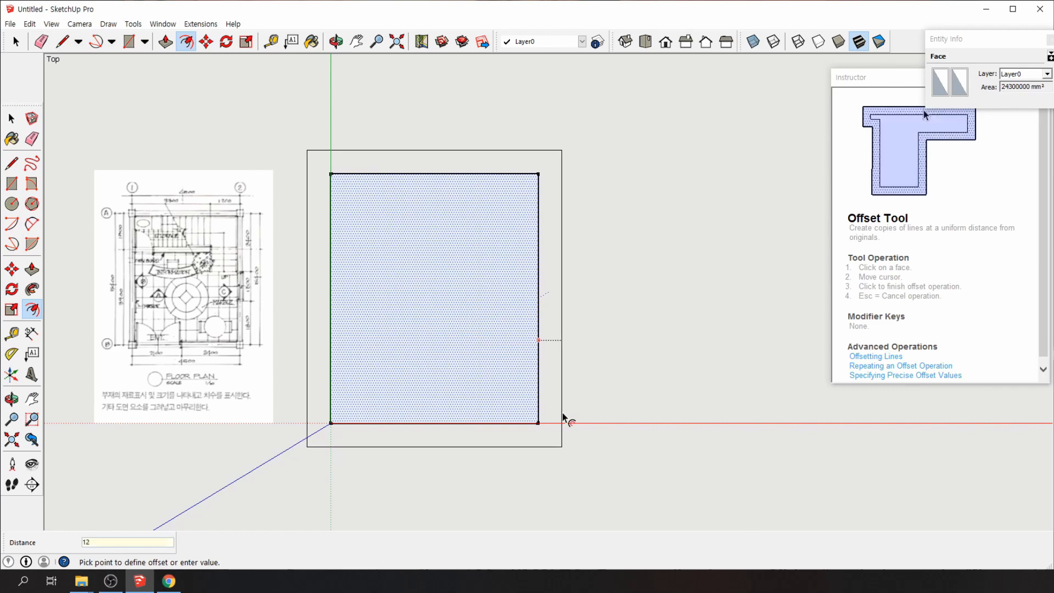
type("0")
key("Return")
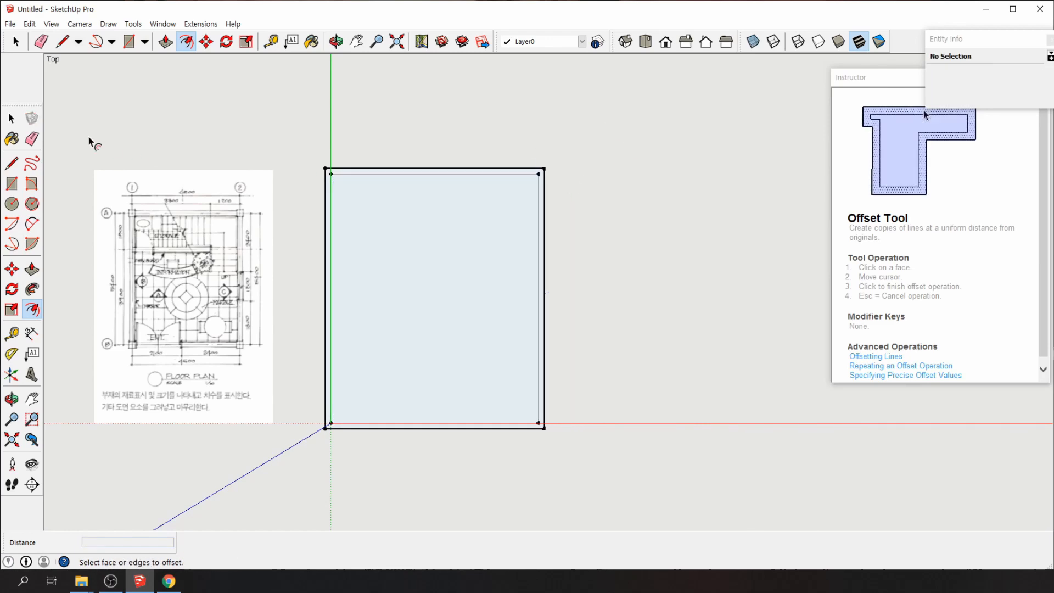
left_click(12, 118)
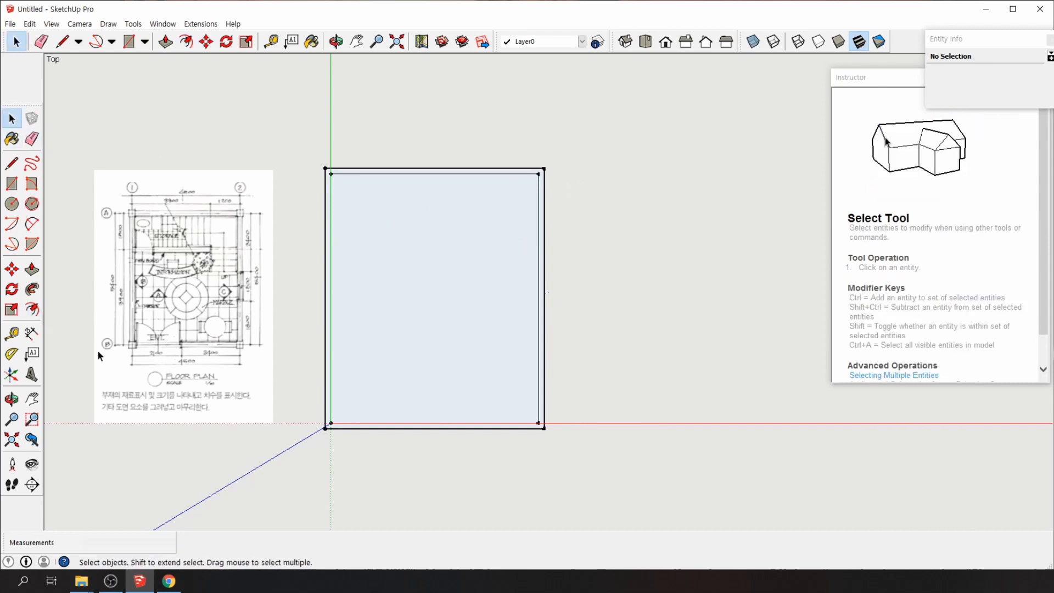
Offset the rectangle face again by 125 mm inward
left_click(31, 310)
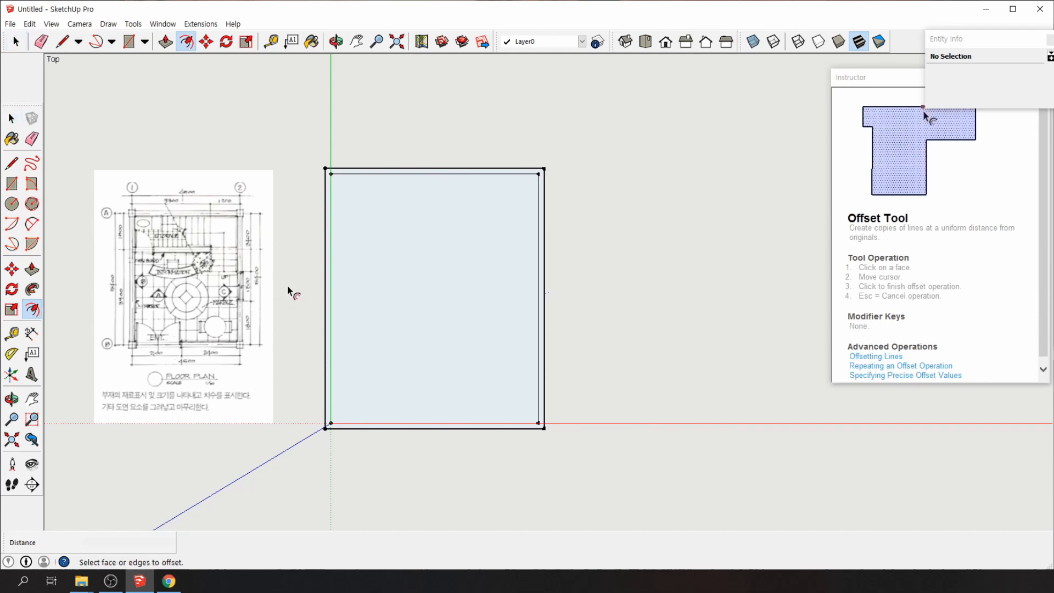
left_click(347, 284)
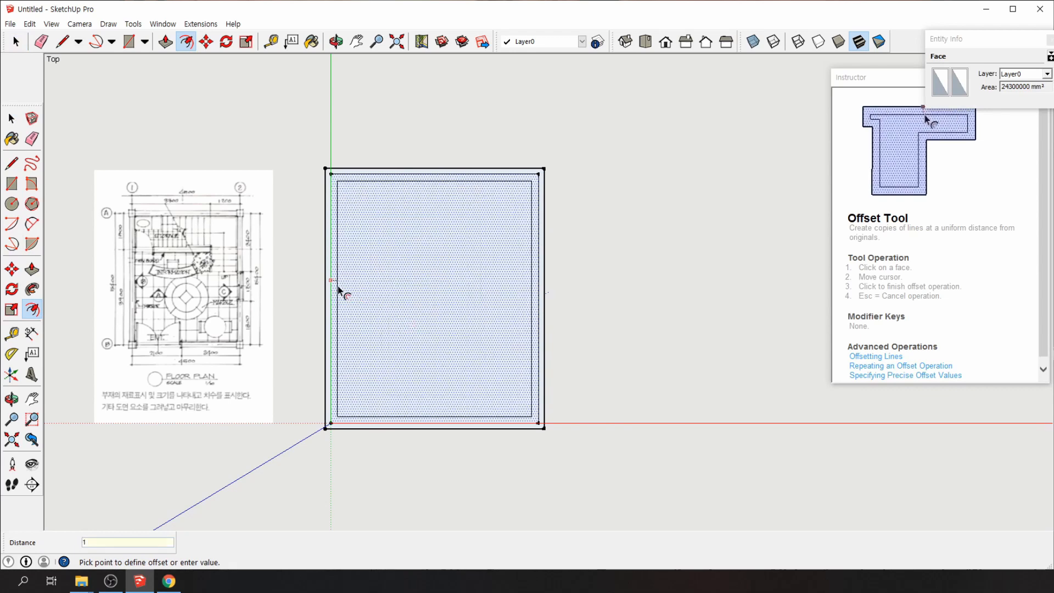
type("25")
key("Return")
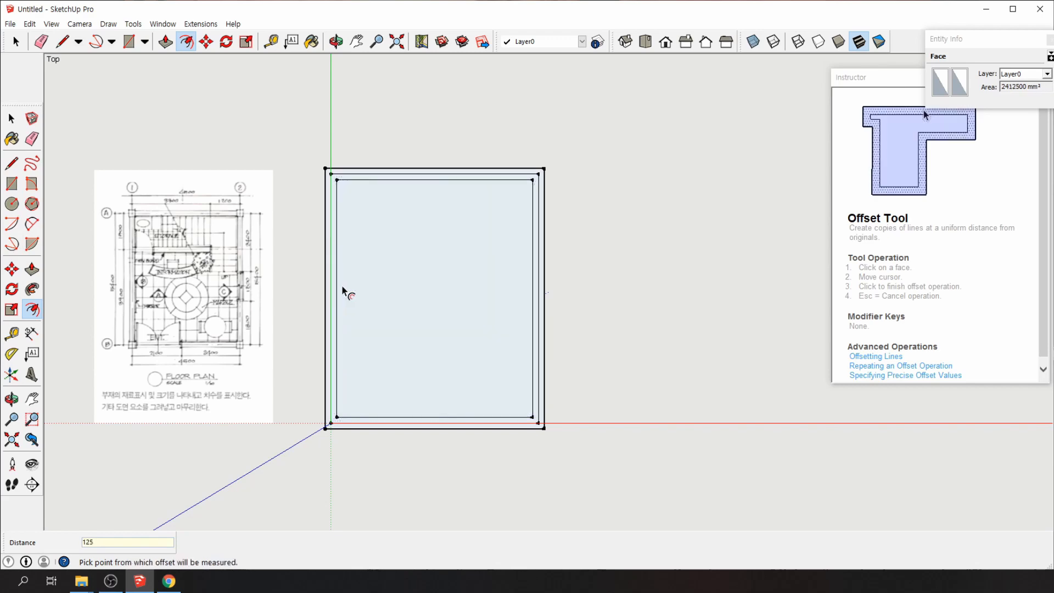
Select the innermost face and delete it, leaving the wall band
left_click(10, 118)
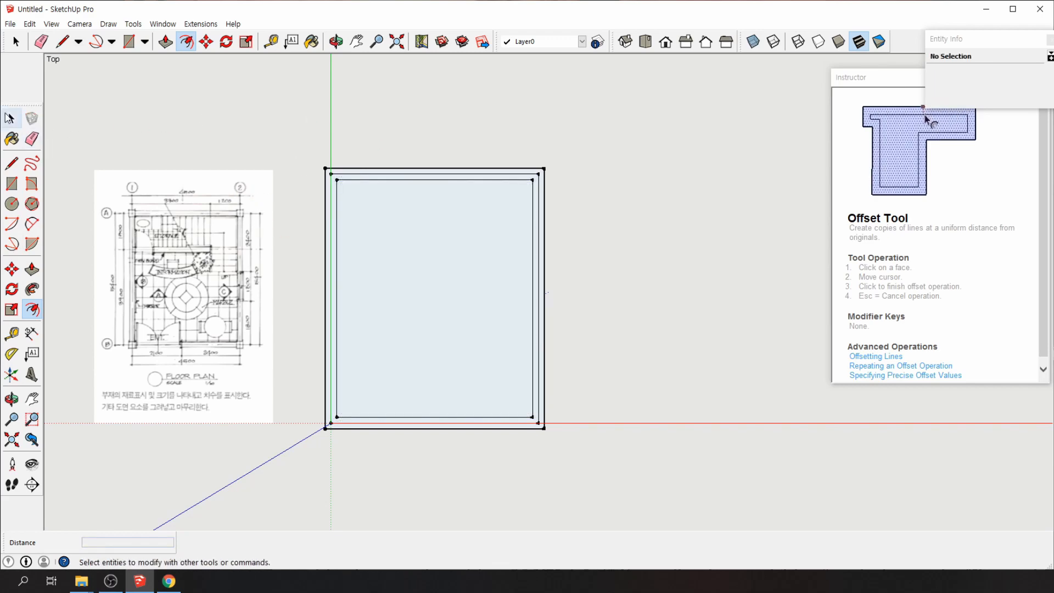
left_click(10, 118)
double_click(426, 276)
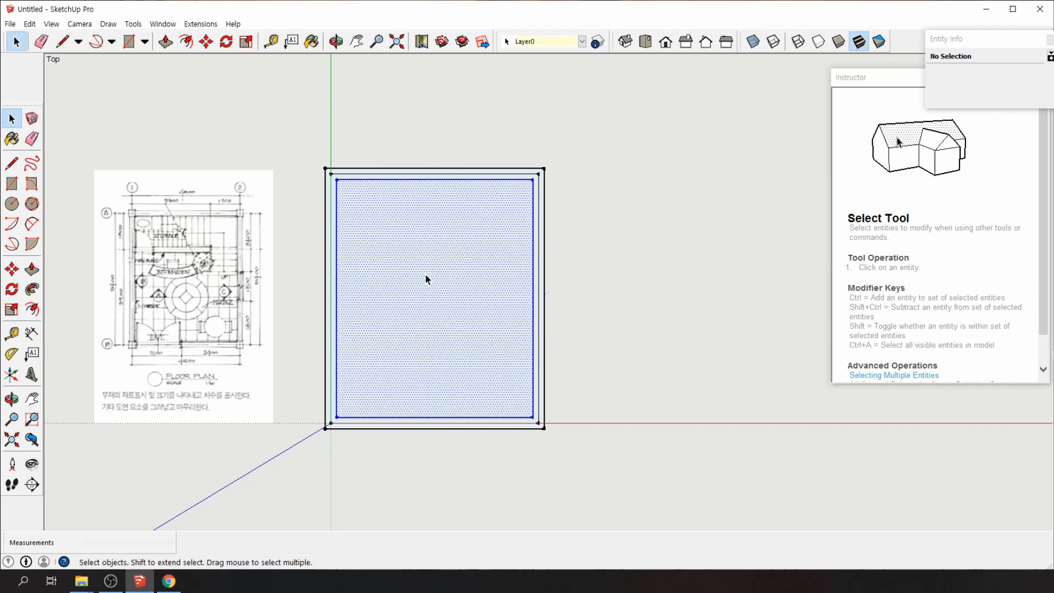
left_click(501, 163)
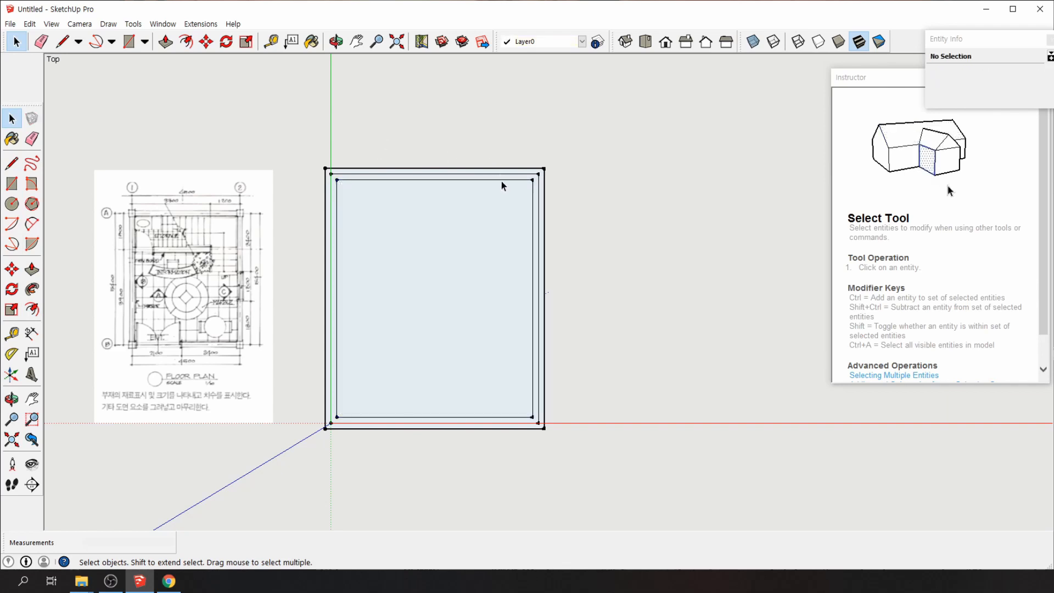
left_click(502, 181)
double_click(502, 181)
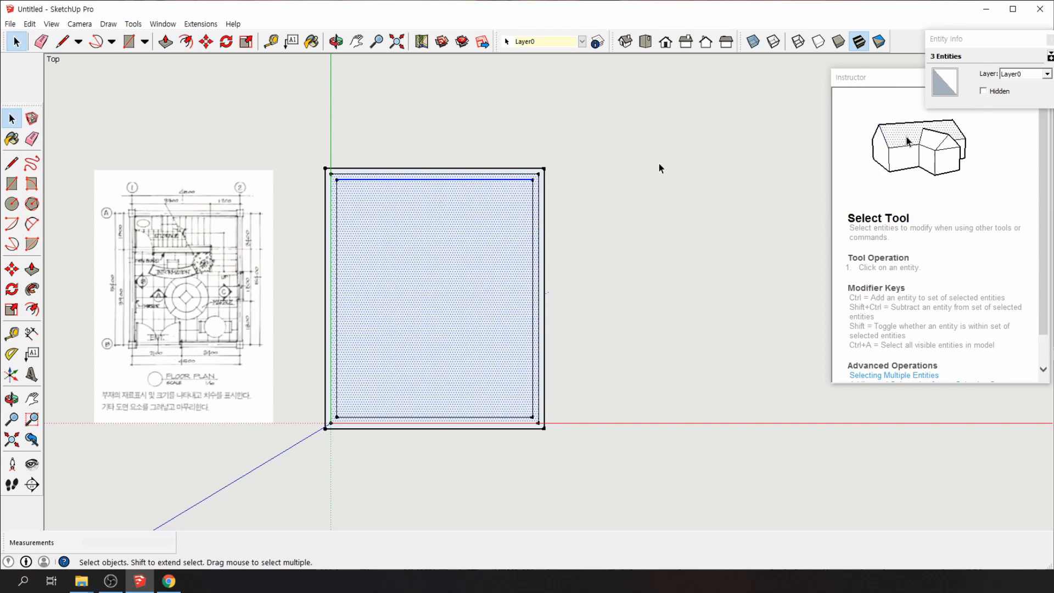
left_click(659, 168)
triple_click(482, 182)
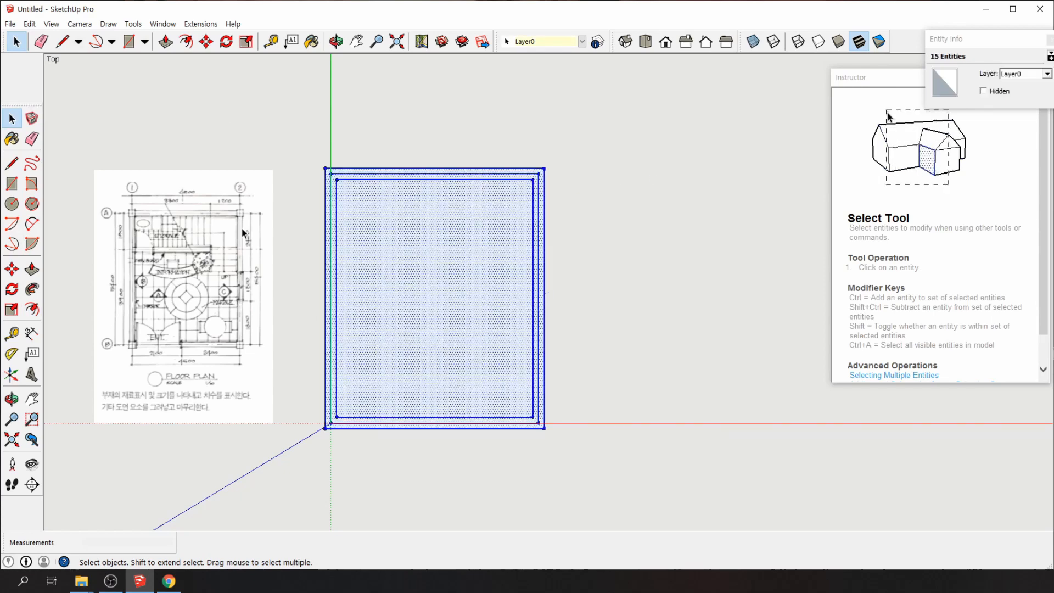
left_click(585, 226)
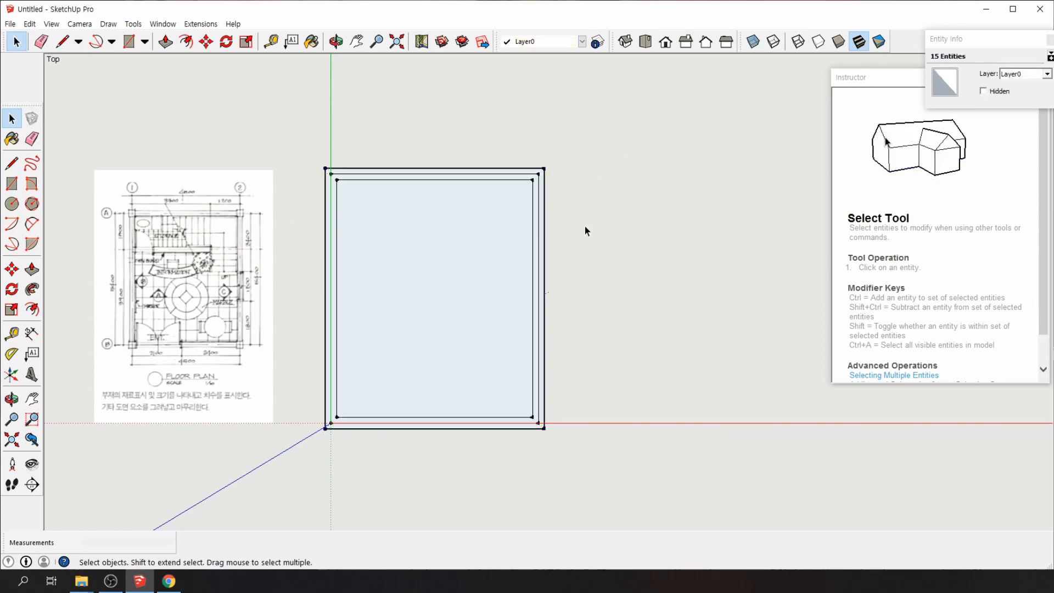
left_click(433, 318)
key("Delete")
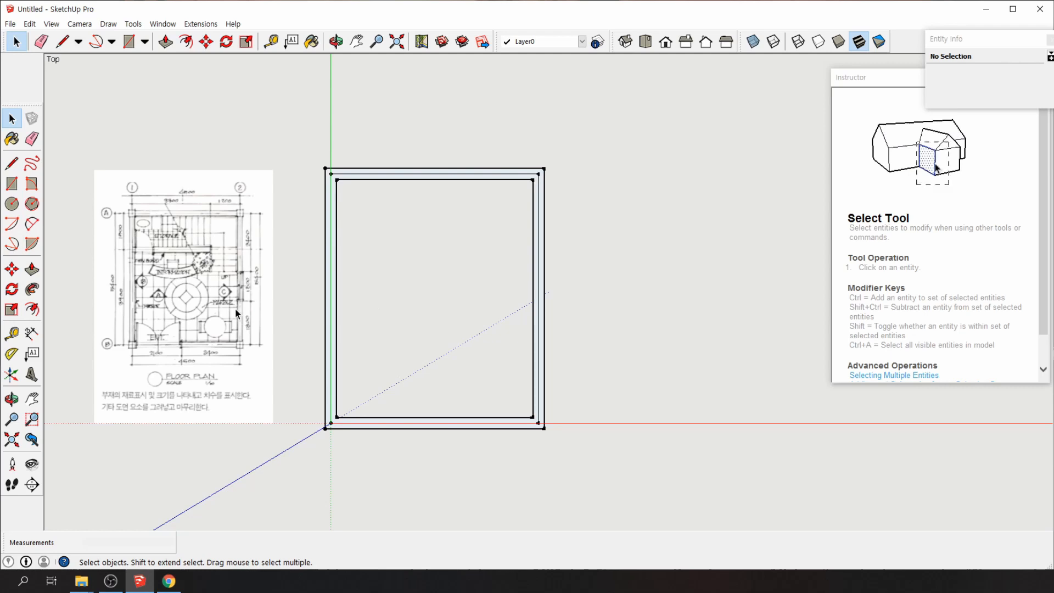
Scale the floor-plan image up uniformly from its corner to about 1.12
left_click(197, 286)
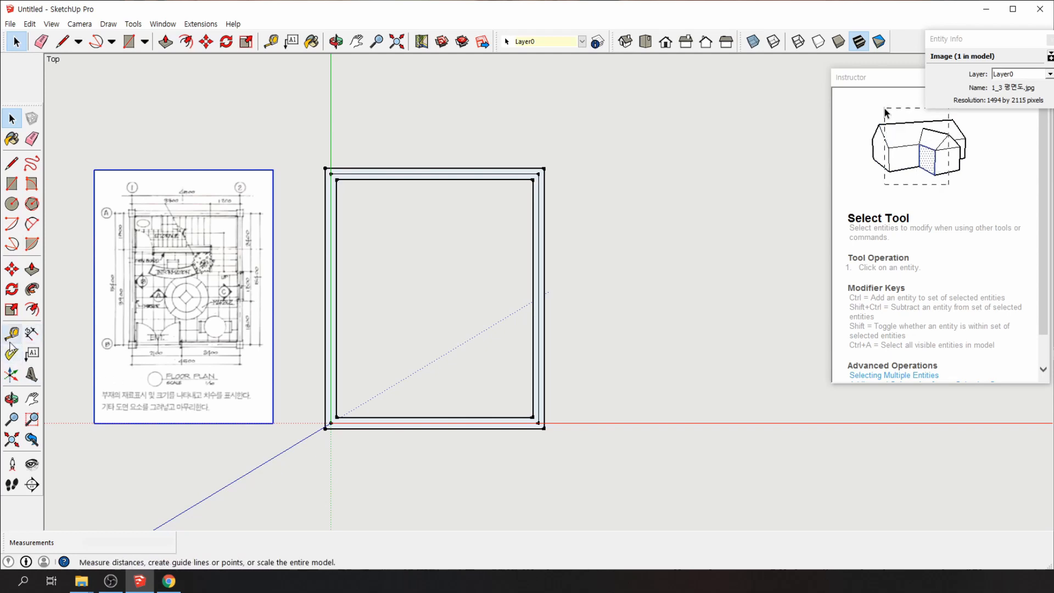
left_click(11, 310)
left_click_drag(95, 171, 35, 87)
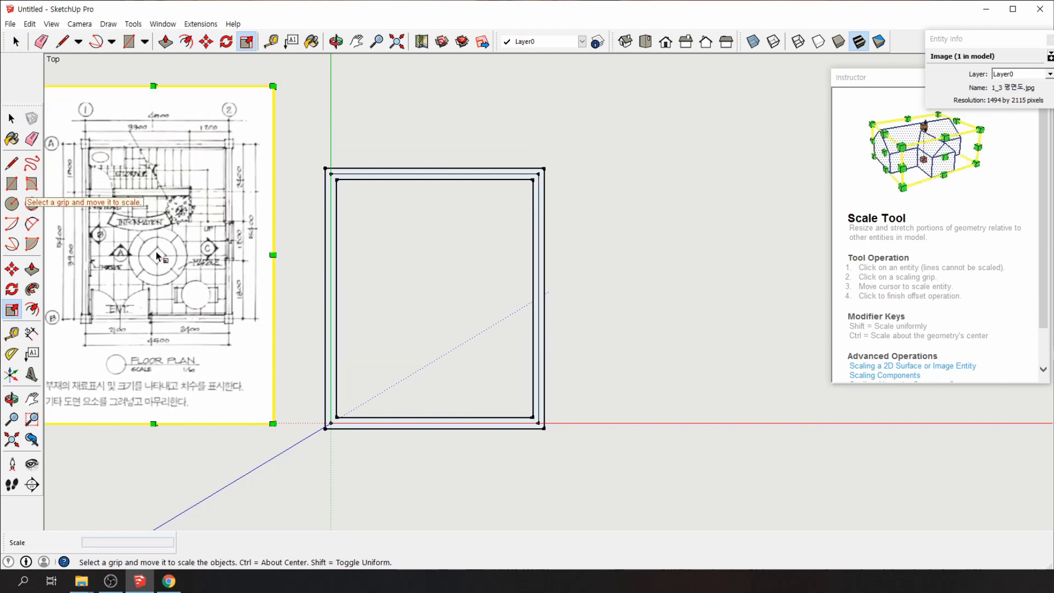
left_click_drag(273, 85, 285, 69)
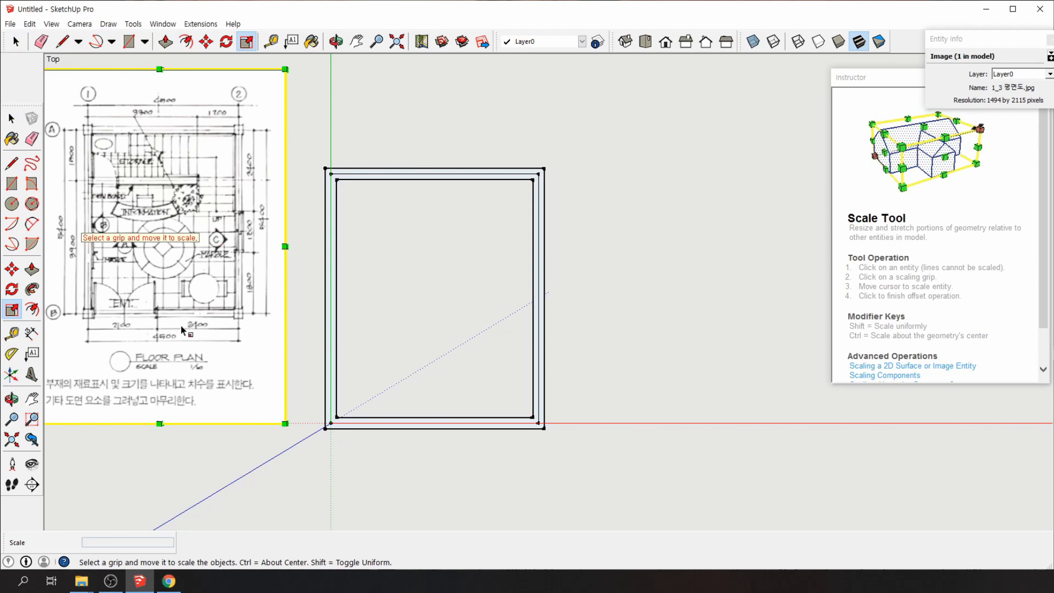
left_click(170, 475)
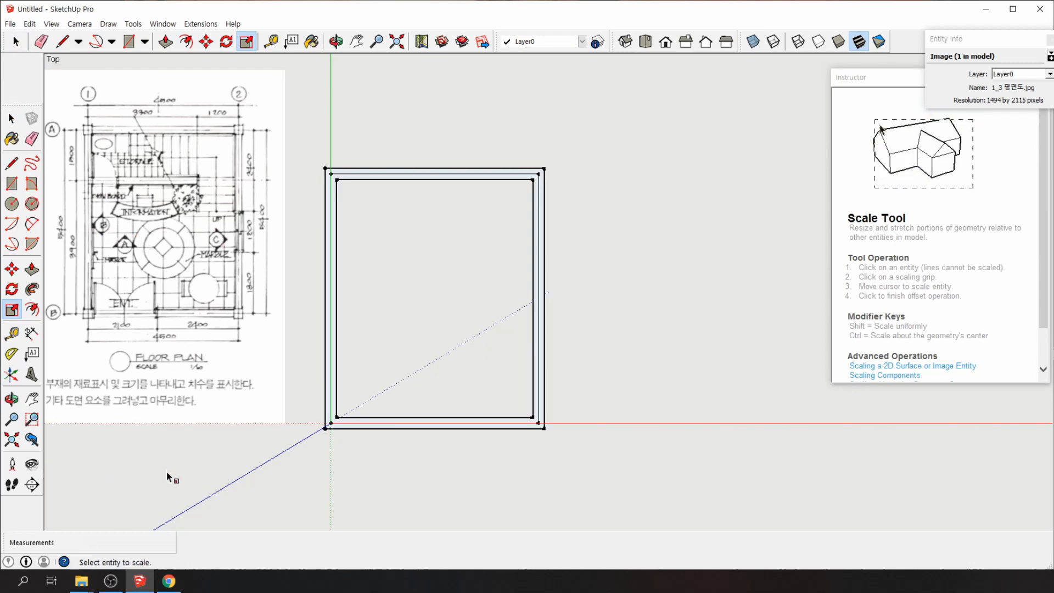
Move the floor-plan image down-left beside the wall outline
left_click(137, 409)
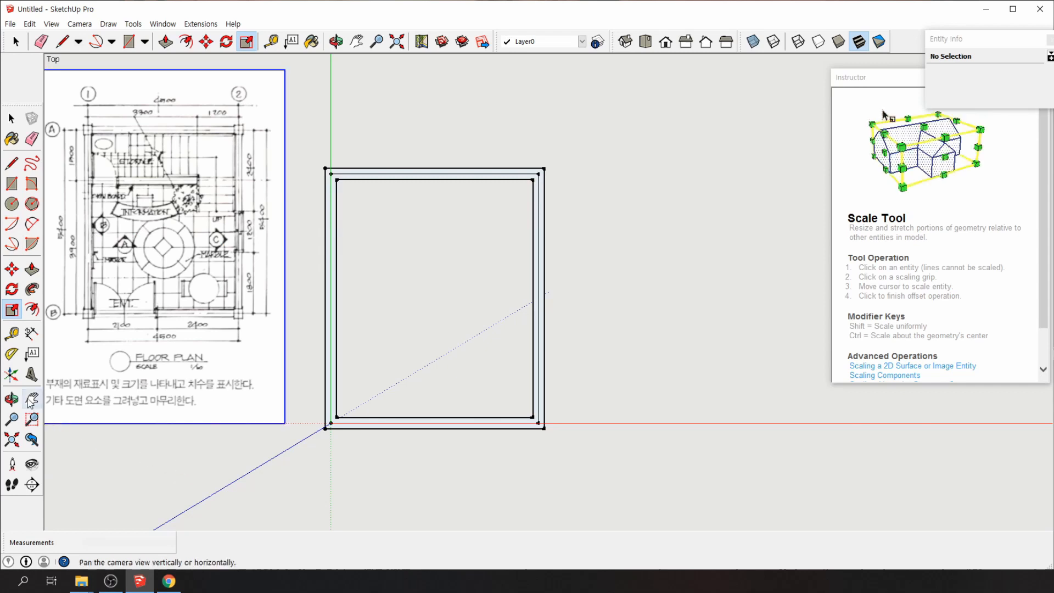
left_click(32, 399)
left_click_drag(406, 505, 510, 519)
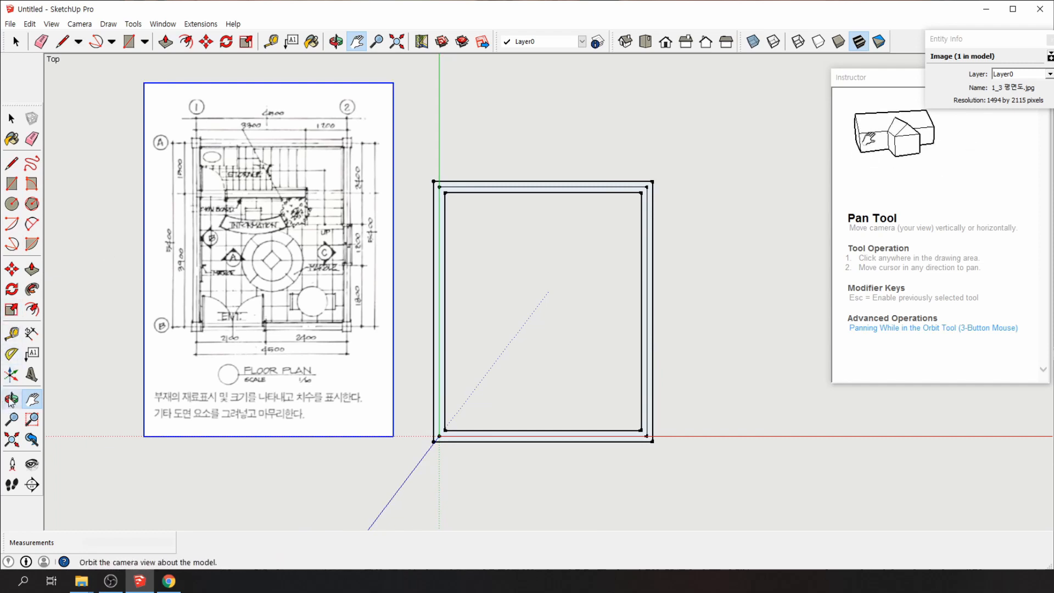
left_click(11, 269)
left_click(300, 317)
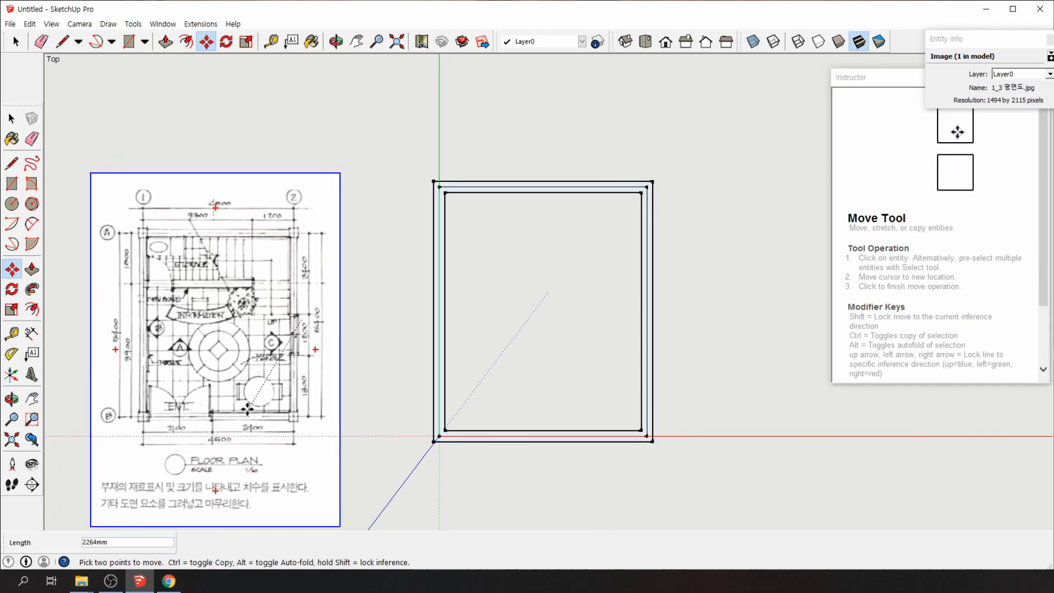
left_click(247, 410)
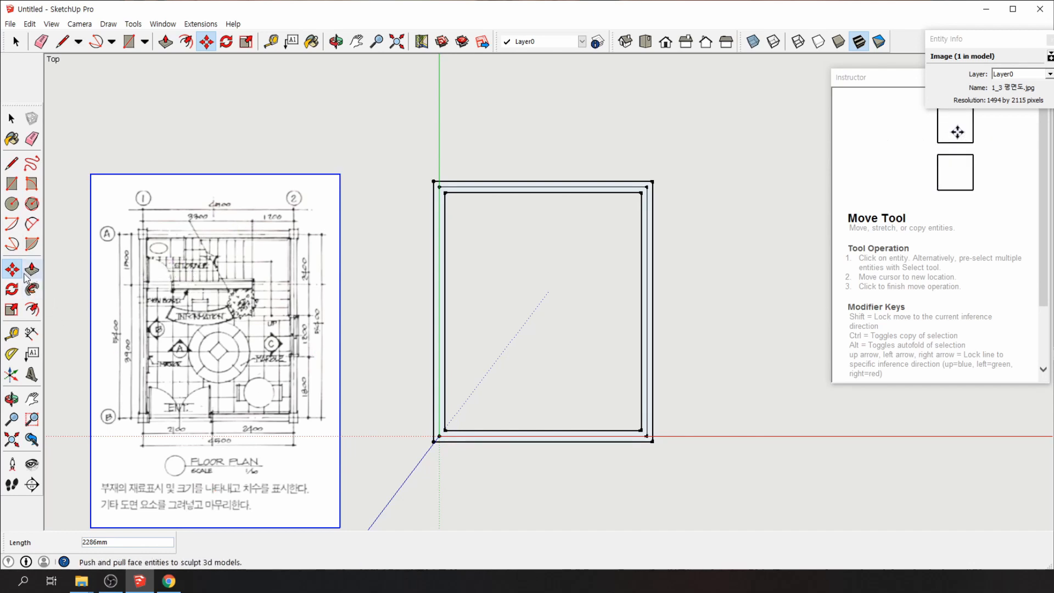
Enlarge the floor-plan image once more and set it slightly lower
left_click(12, 311)
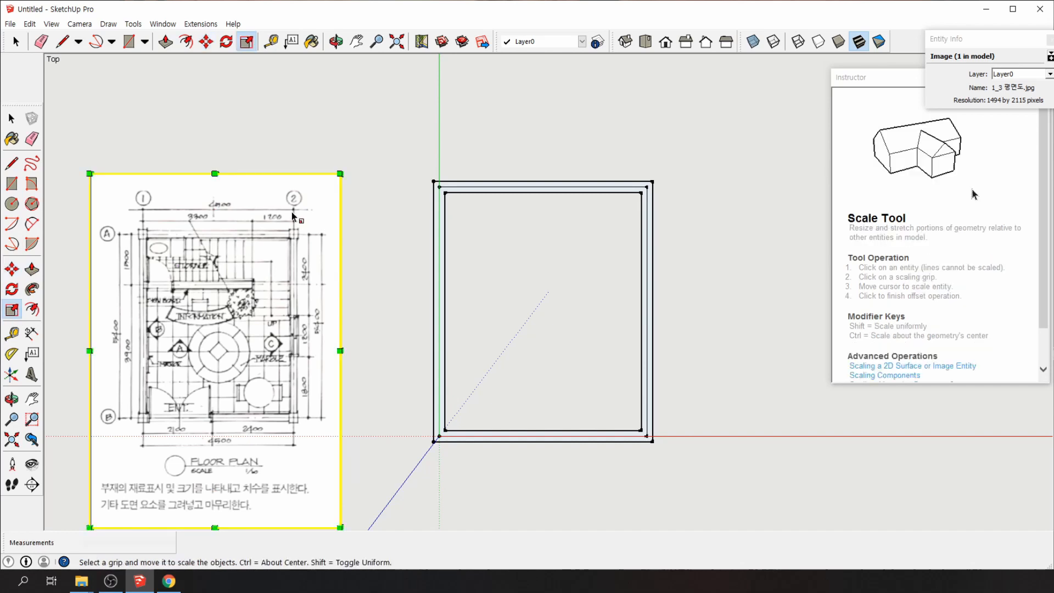
left_click_drag(339, 174, 407, 88)
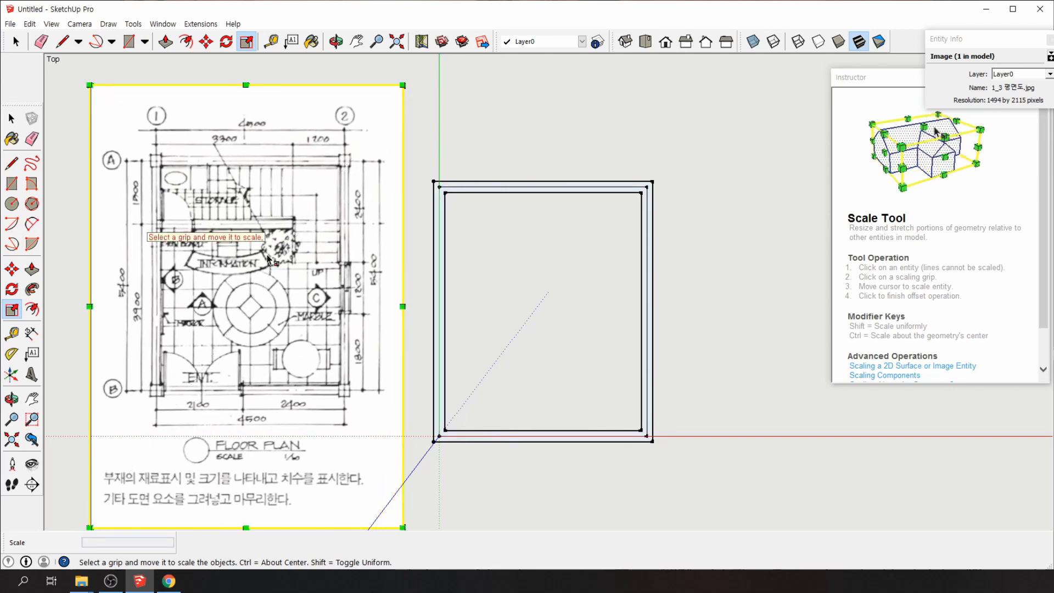
left_click(421, 118)
left_click(308, 231)
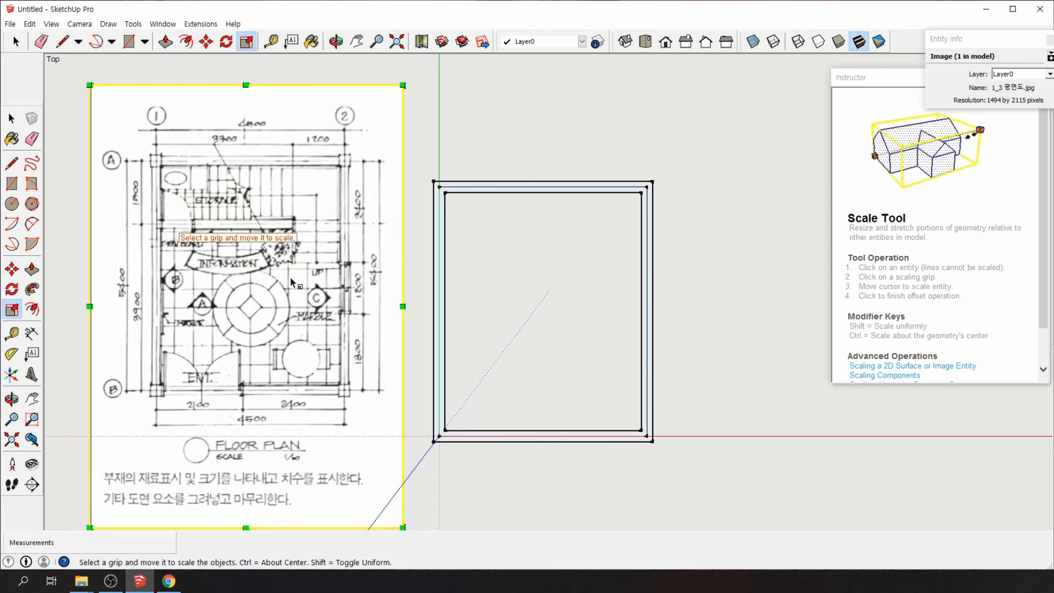
right_click(440, 117)
left_click(418, 137)
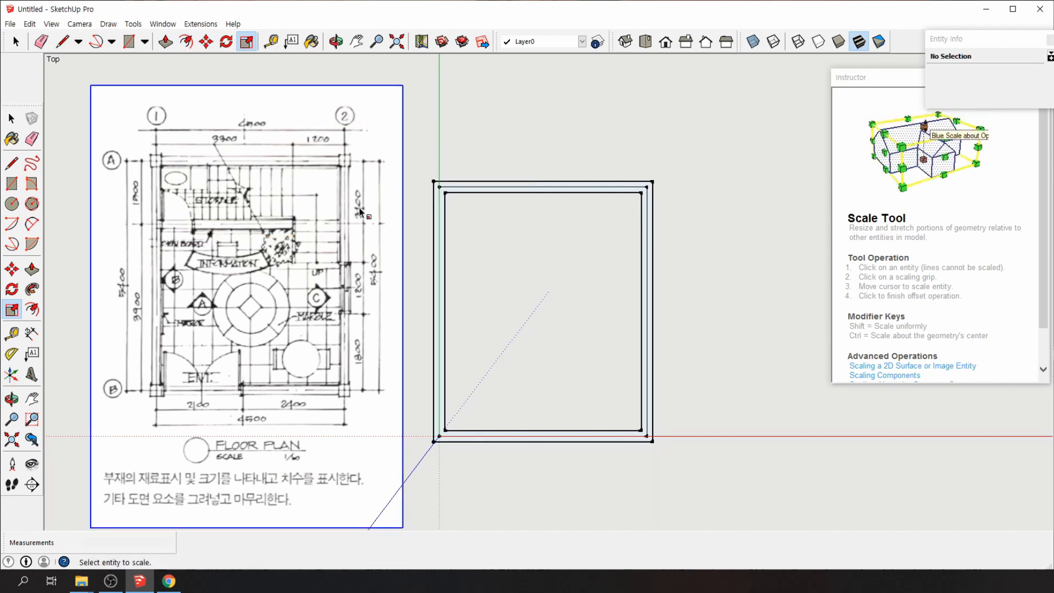
left_click(11, 269)
left_click(308, 246)
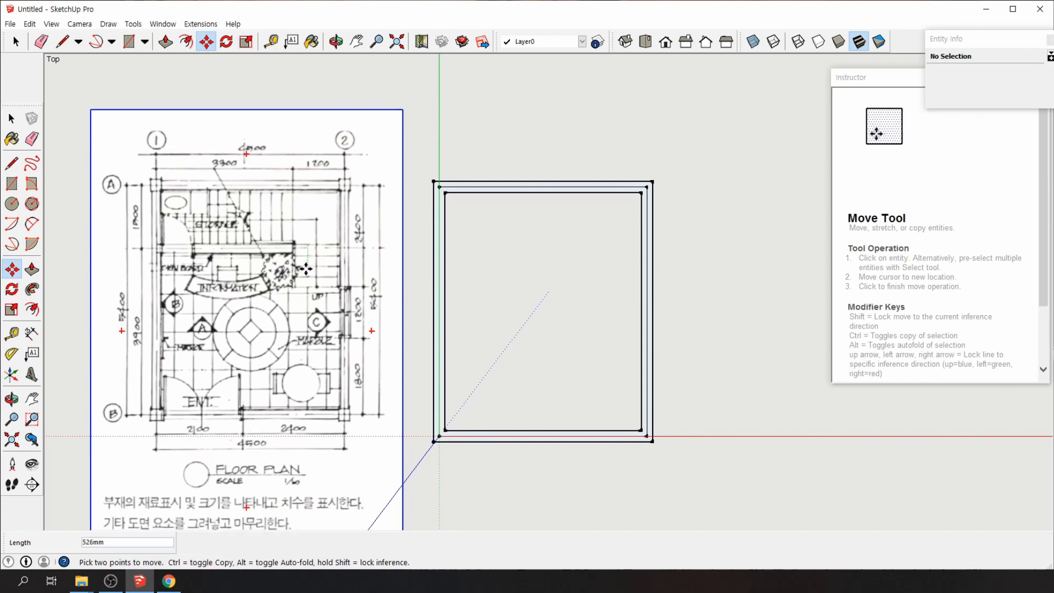
left_click(282, 295)
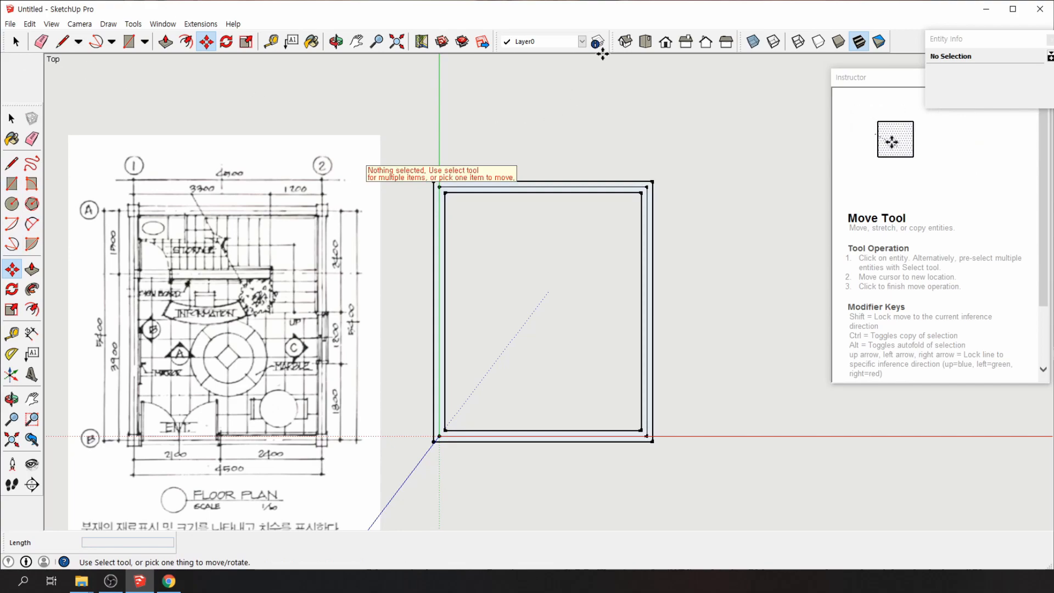
left_click(625, 41)
middle_click_drag(649, 371, 707, 526)
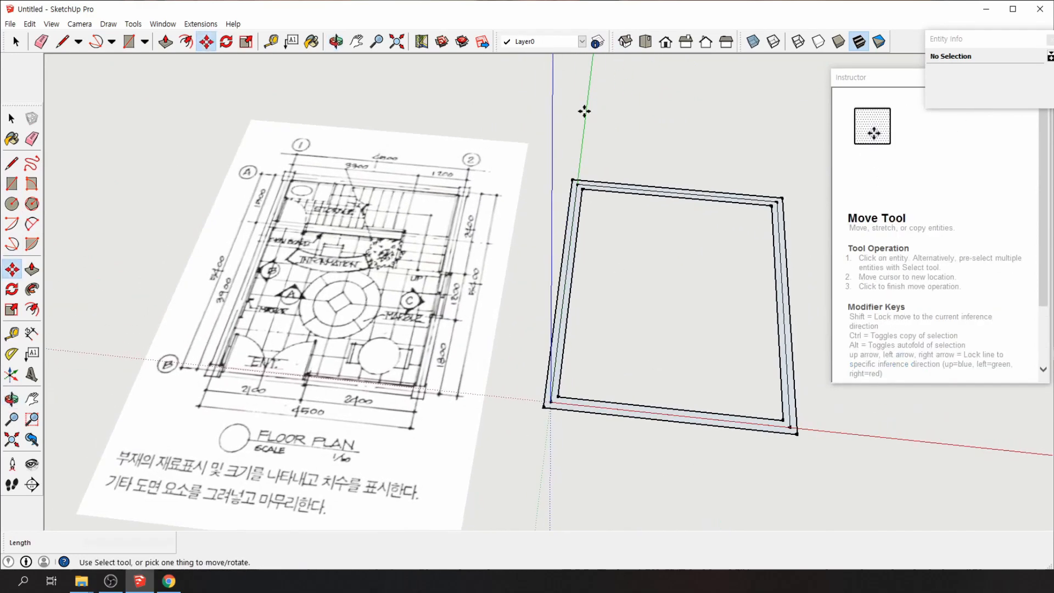
left_click(645, 41)
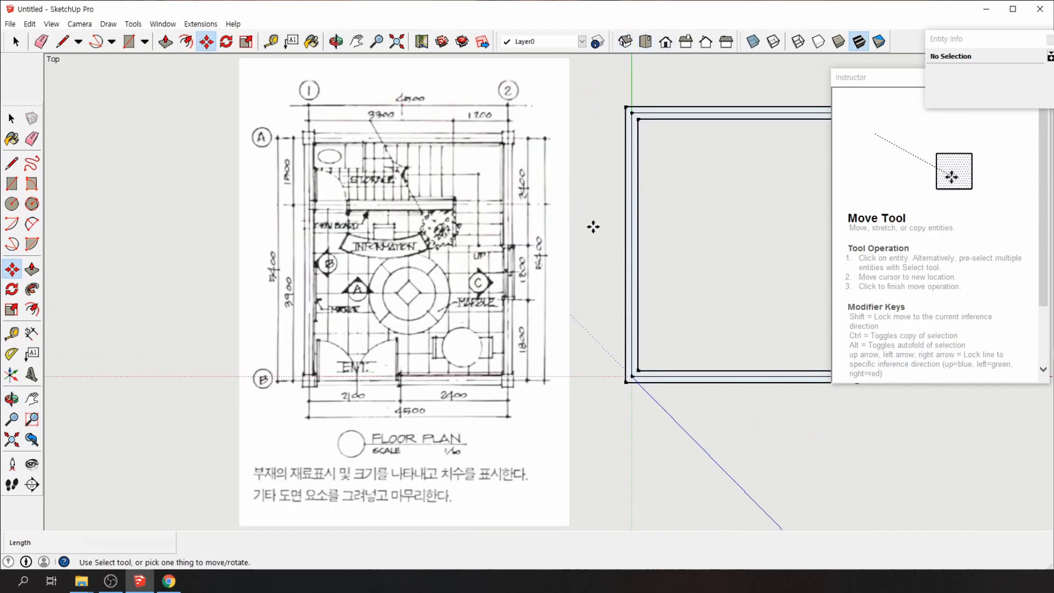
middle_click_drag(595, 231, 640, 140)
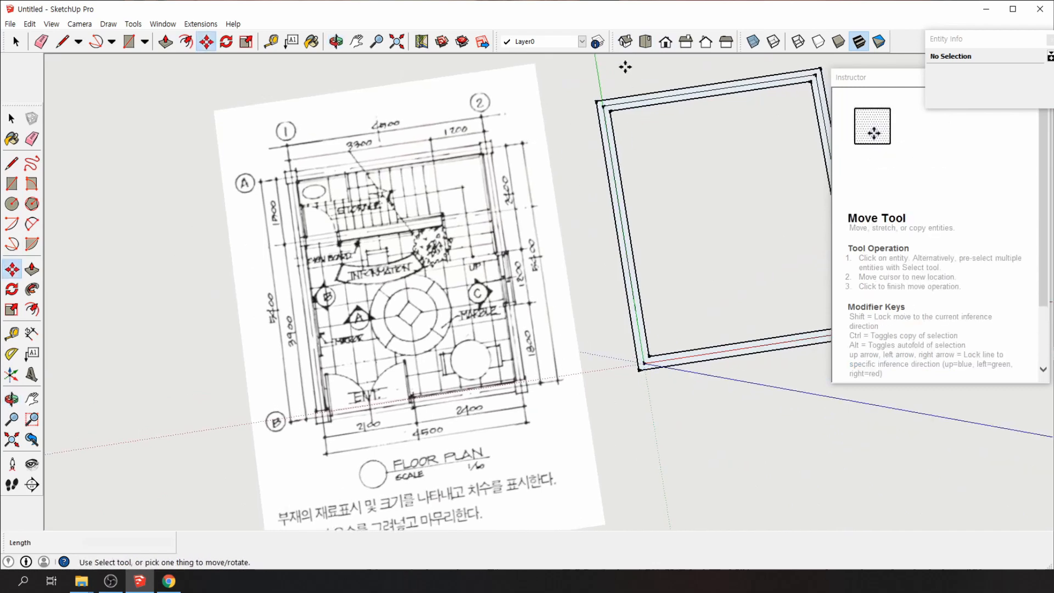
left_click(646, 44)
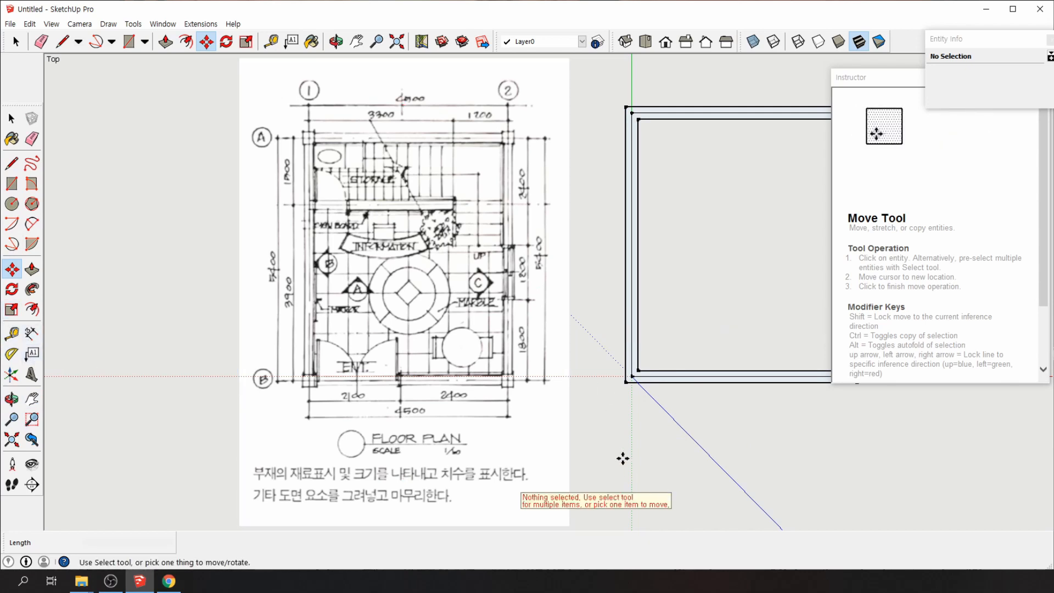
left_click(32, 399)
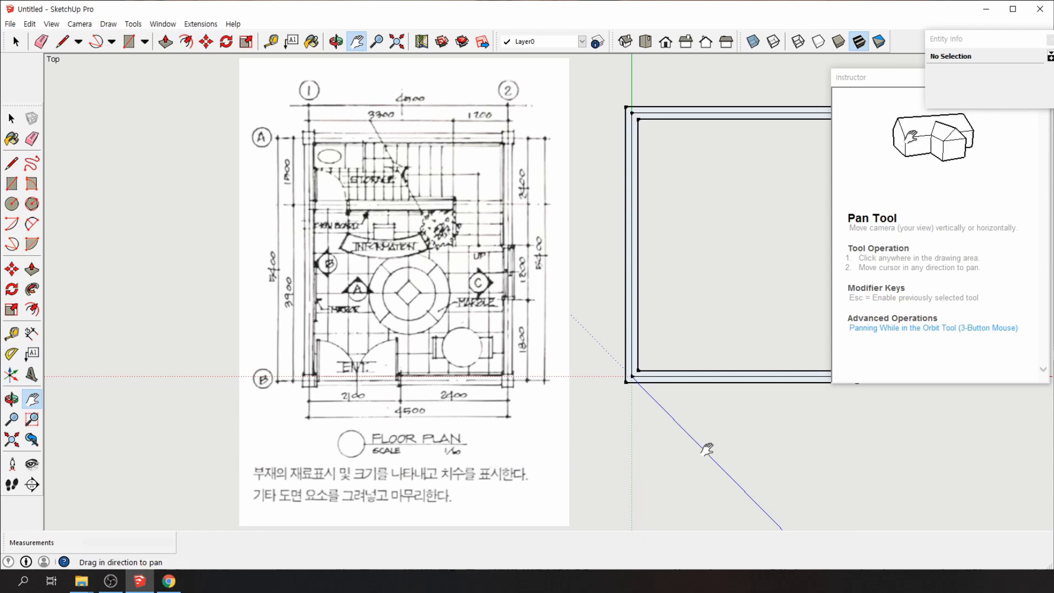
left_click_drag(708, 448, 555, 454)
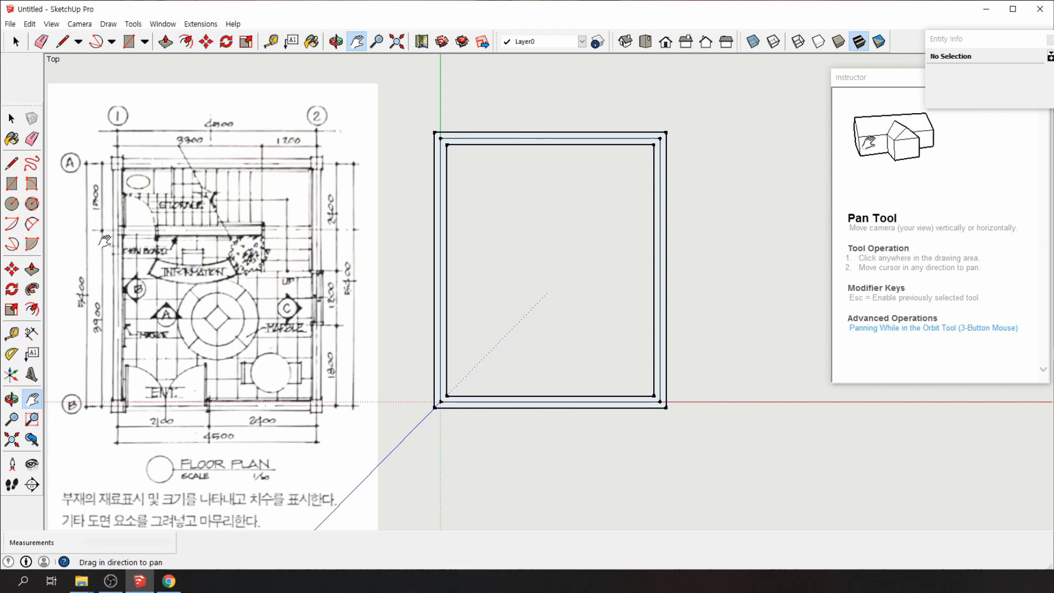
Place a guide 1500 mm below the top wall edge
left_click(12, 333)
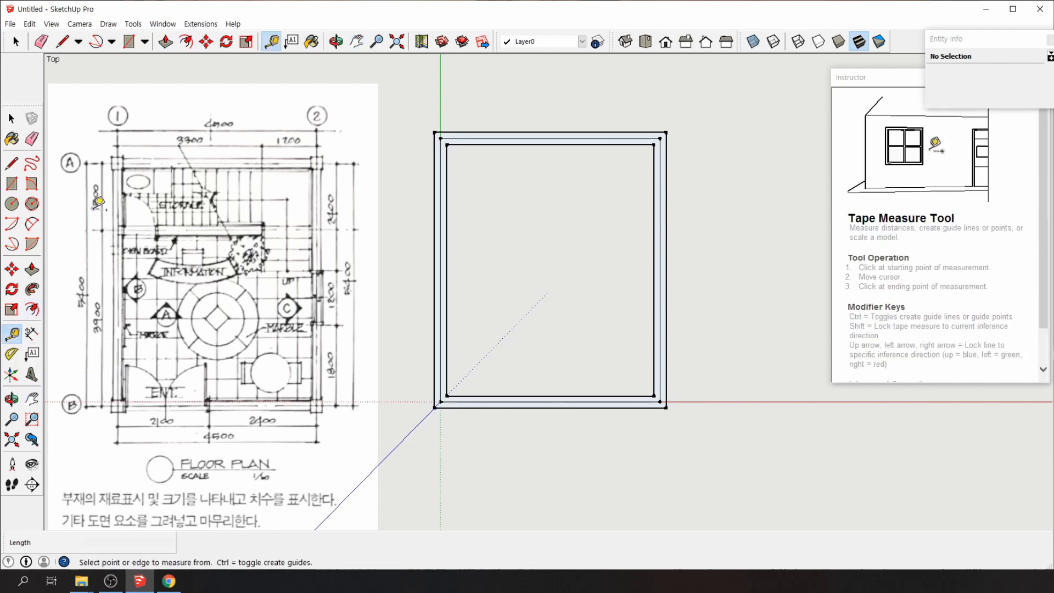
left_click(460, 138)
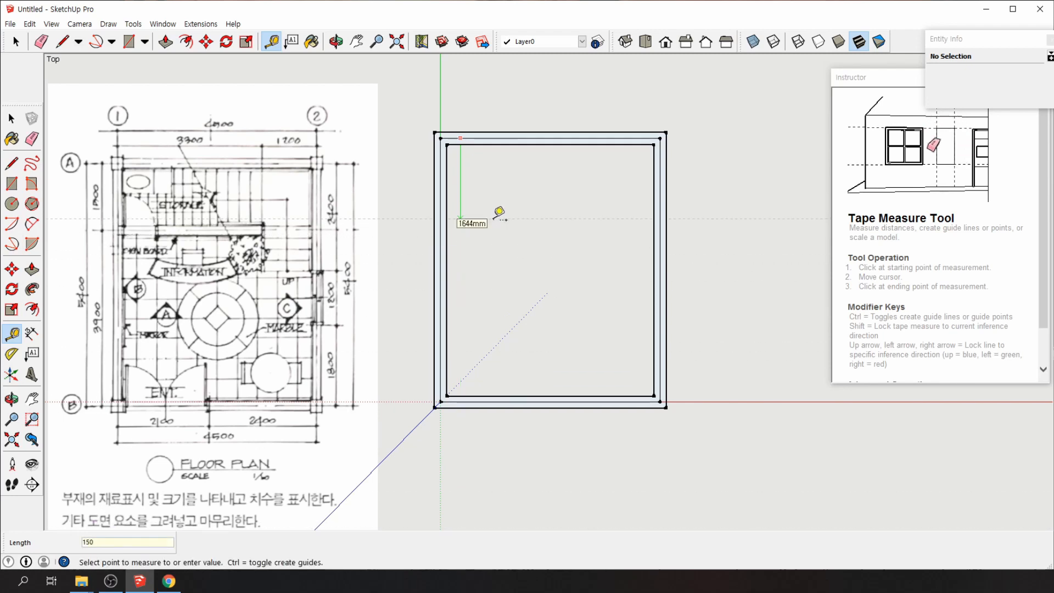
key("Return")
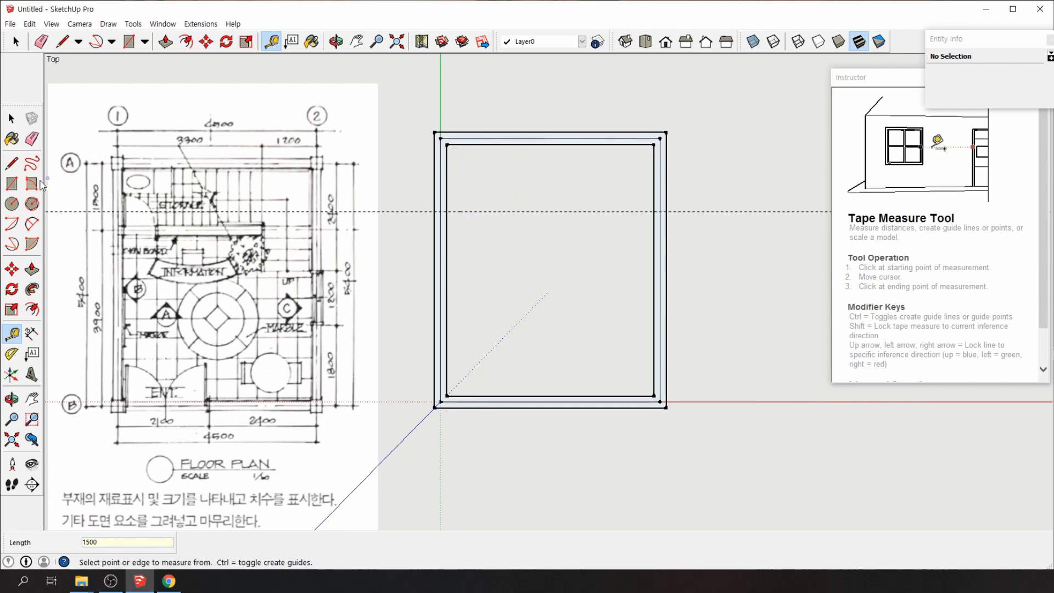
Draw a 4250 mm line along the guide between the inner walls, splitting the floor
left_click(32, 309)
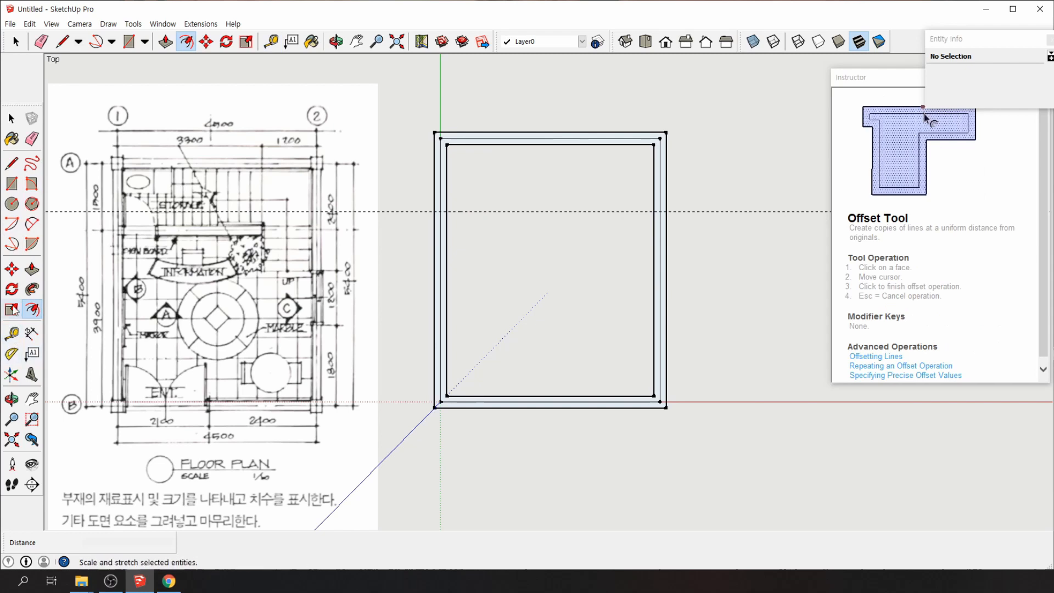
left_click(12, 165)
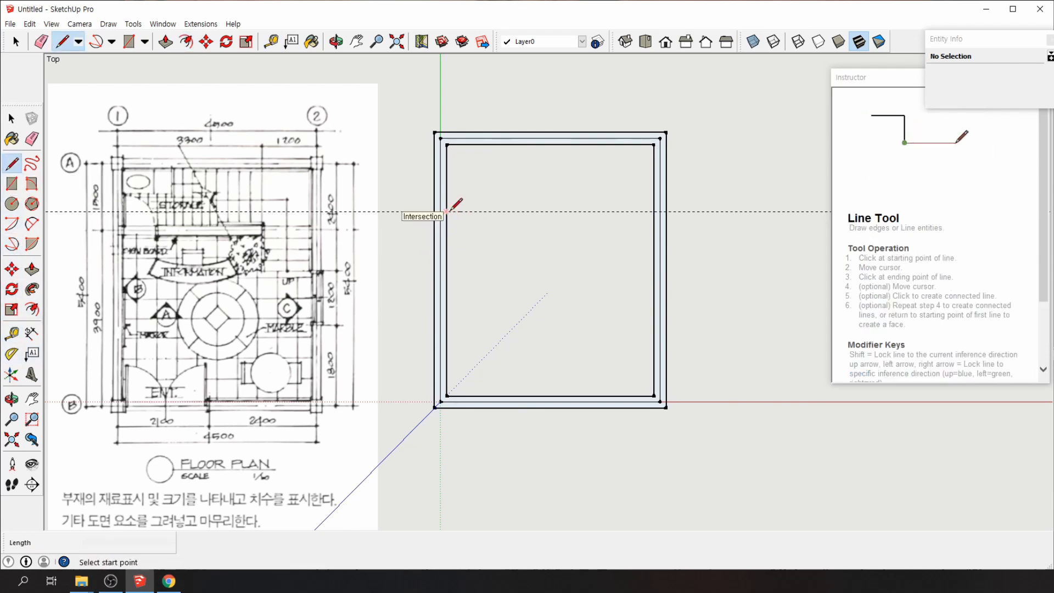
left_click(446, 212)
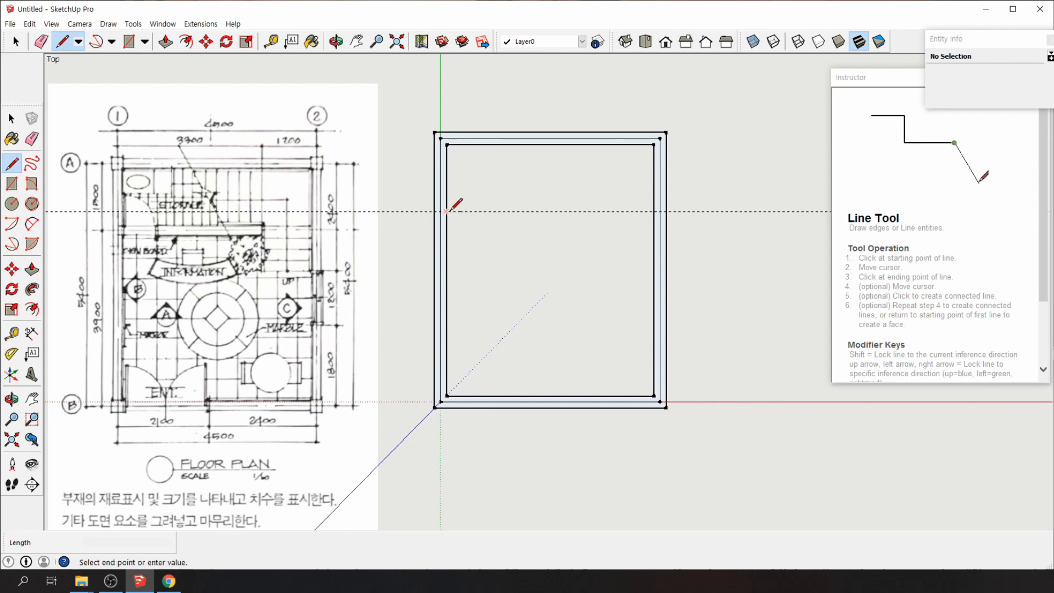
left_click(655, 211)
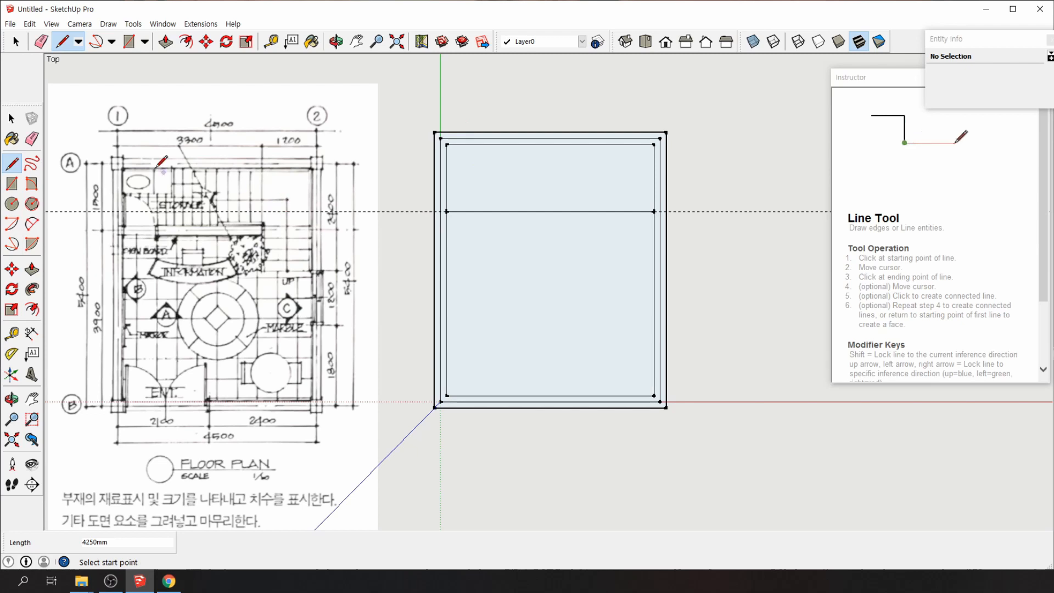
left_click(13, 119)
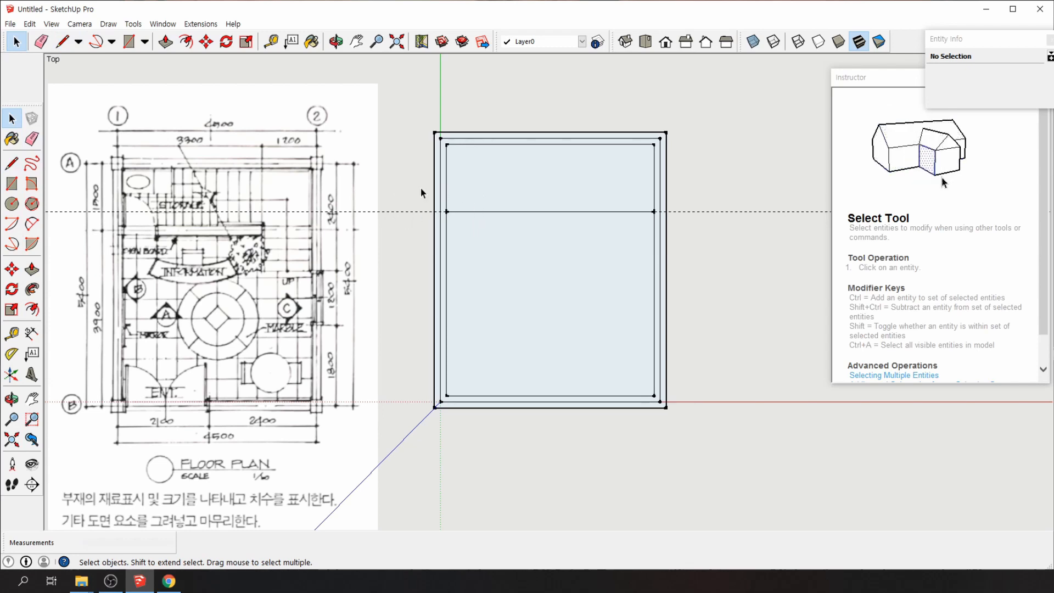
Pick the top strip face with Offset, then switch to the elevation sheet in Windows Photo Viewer
left_click(32, 139)
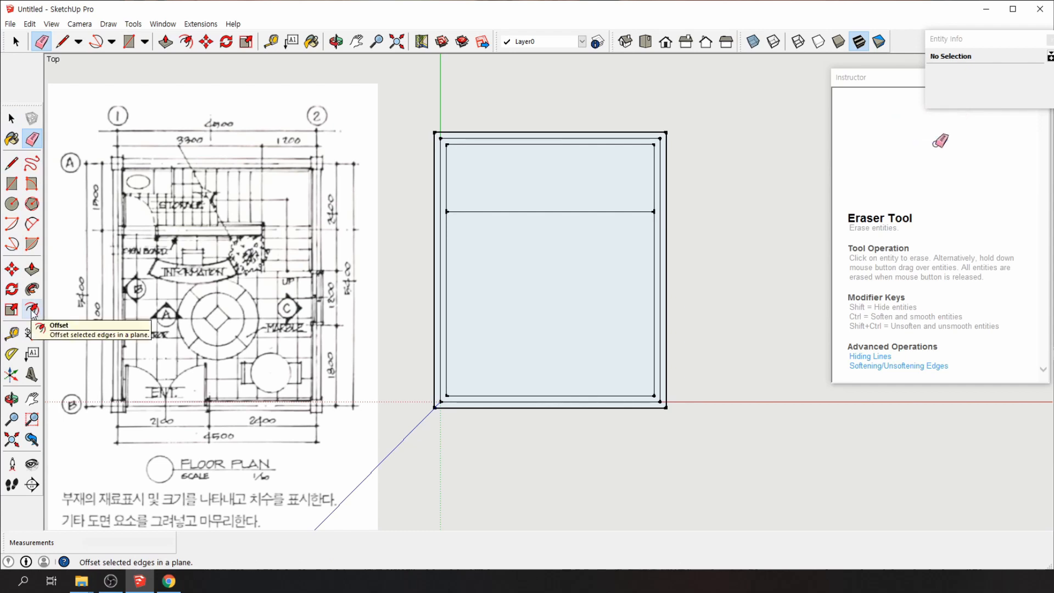
left_click(33, 310)
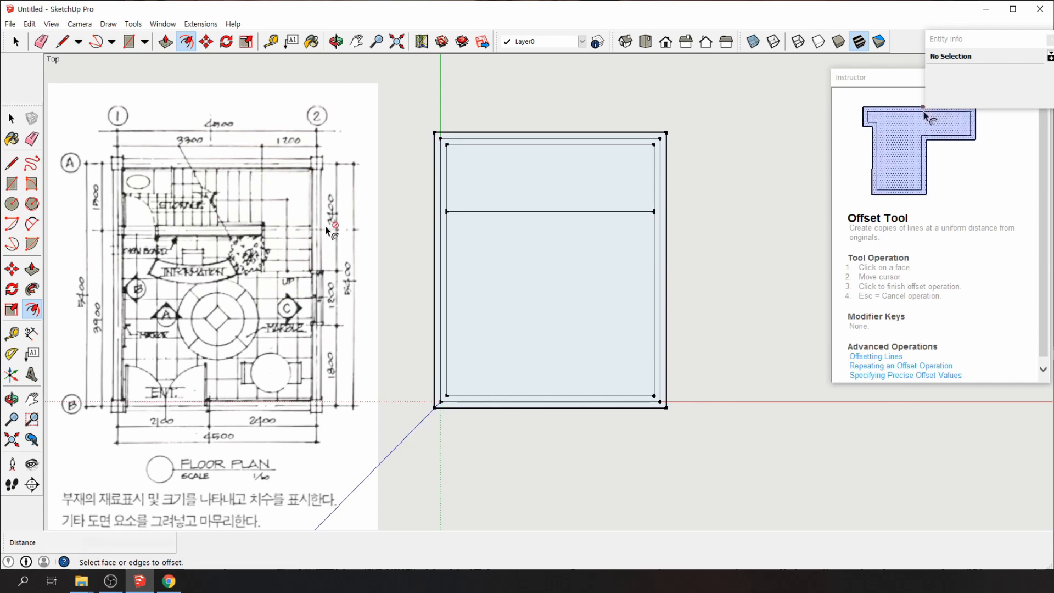
left_click(492, 216)
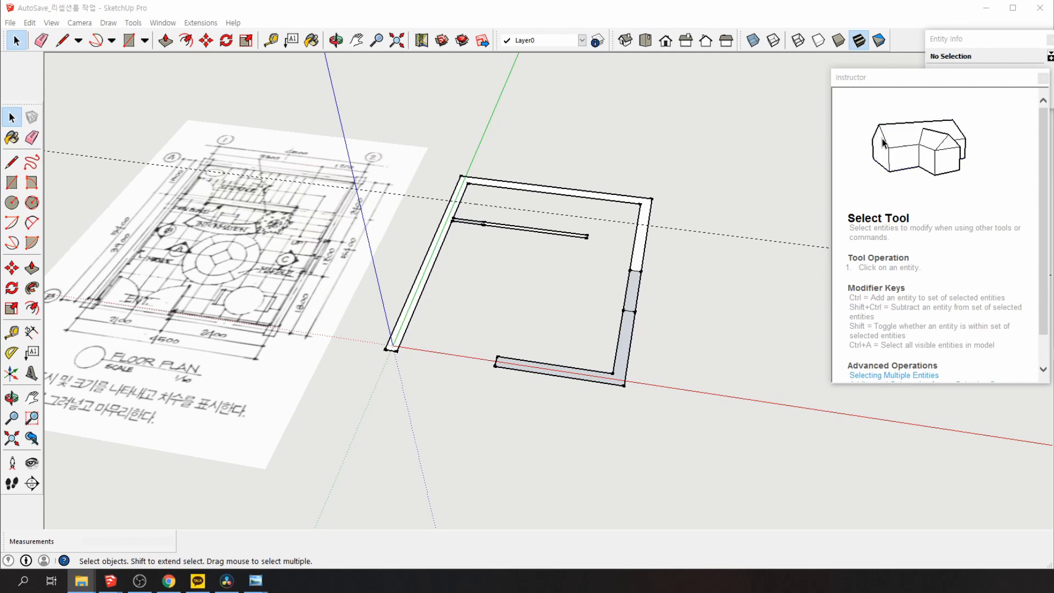
key("alt+Tab")
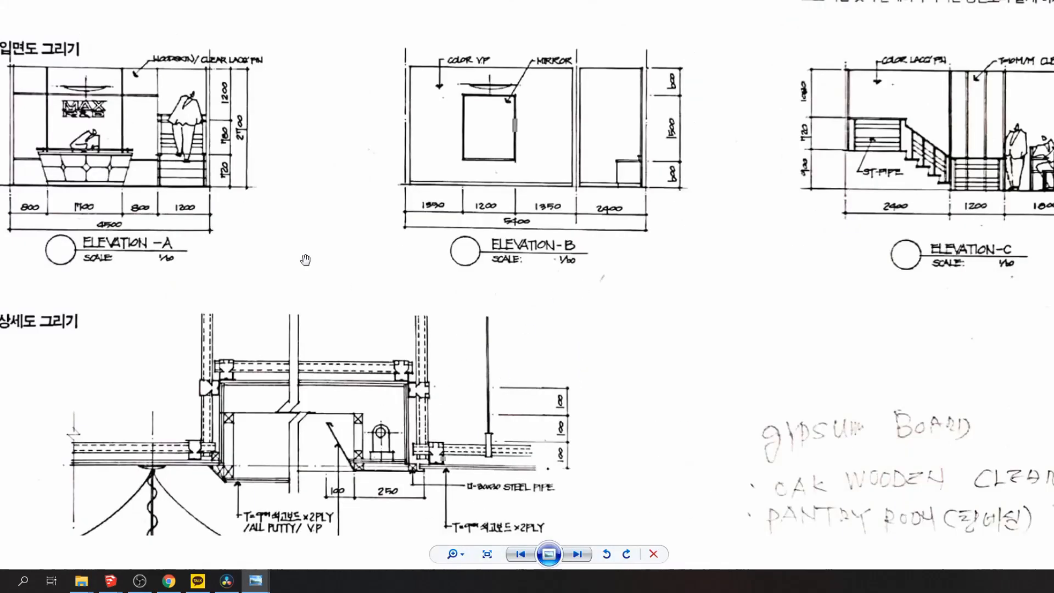
Zoom into the sheet and pan across Elevations A and B to read Elevation B's dimensions
left_click(452, 556)
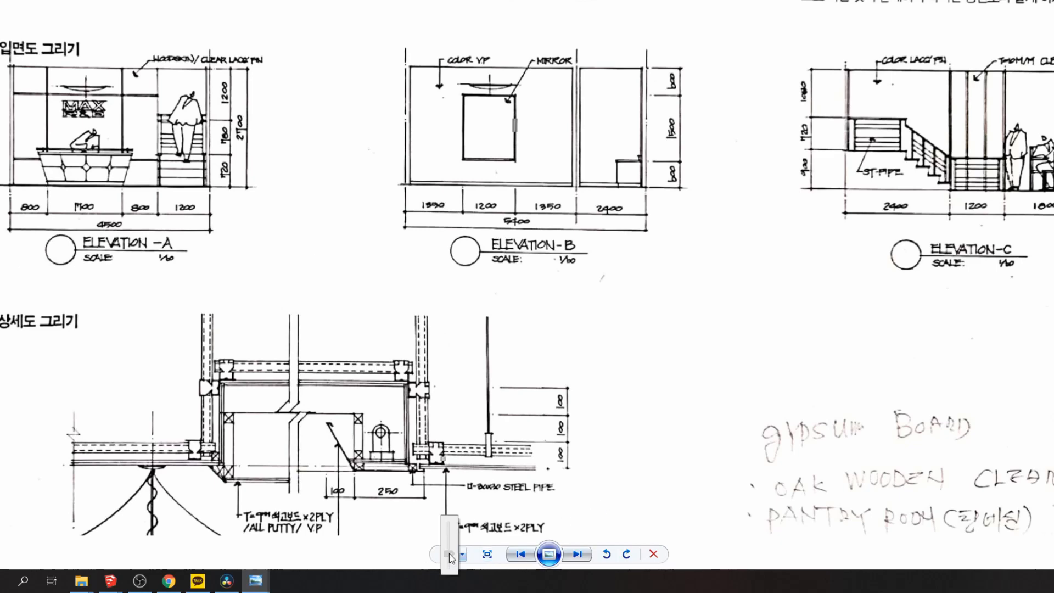
left_click_drag(450, 556, 450, 546)
left_click_drag(428, 304, 777, 590)
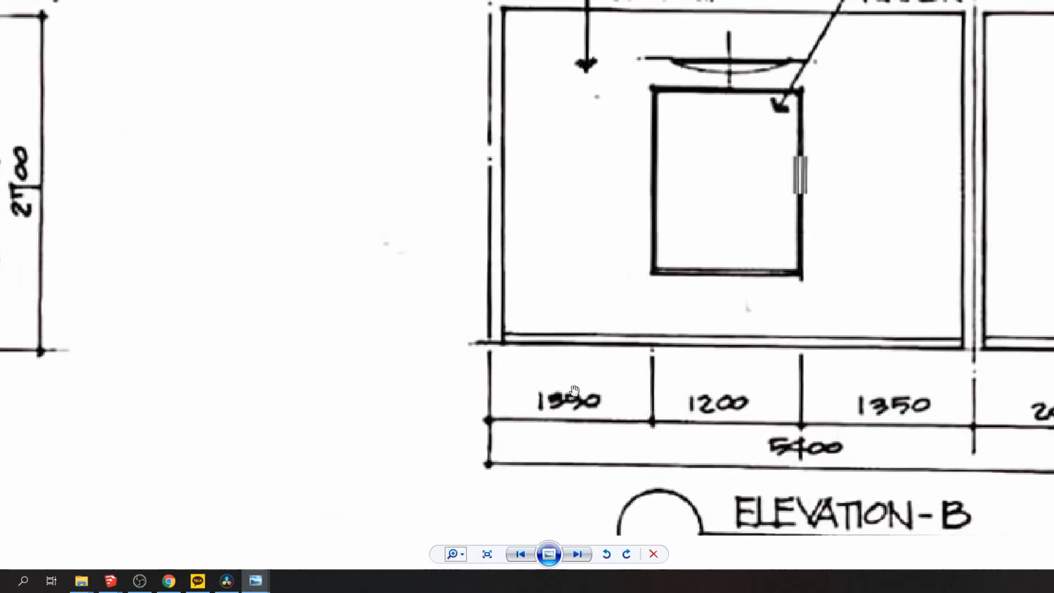
left_click_drag(494, 390, 582, 498)
scroll(330, 313, "down", 2)
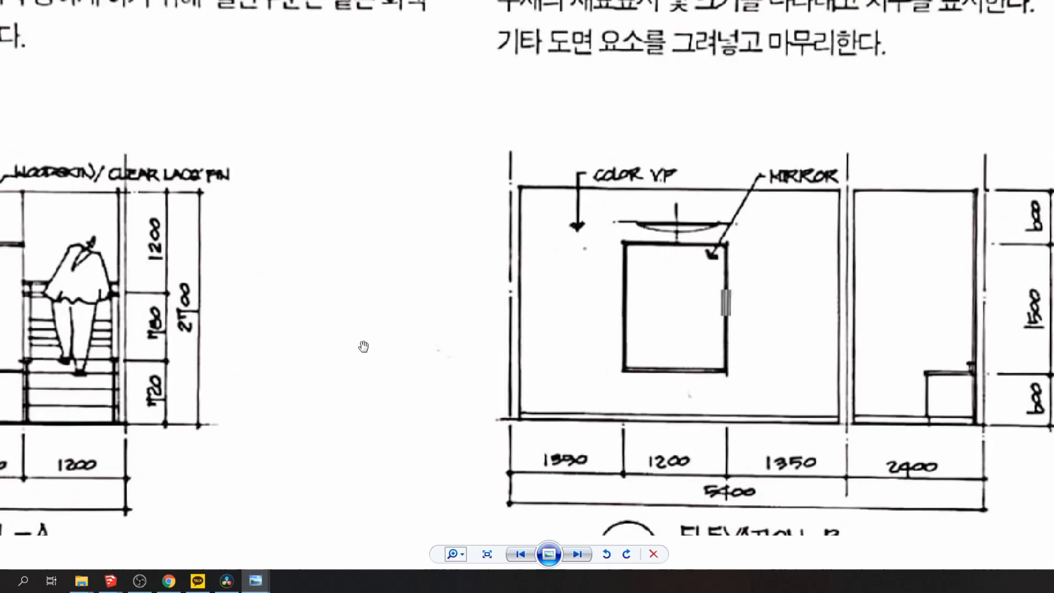
left_click_drag(363, 346, 661, 348)
scroll(595, 343, "up", 1)
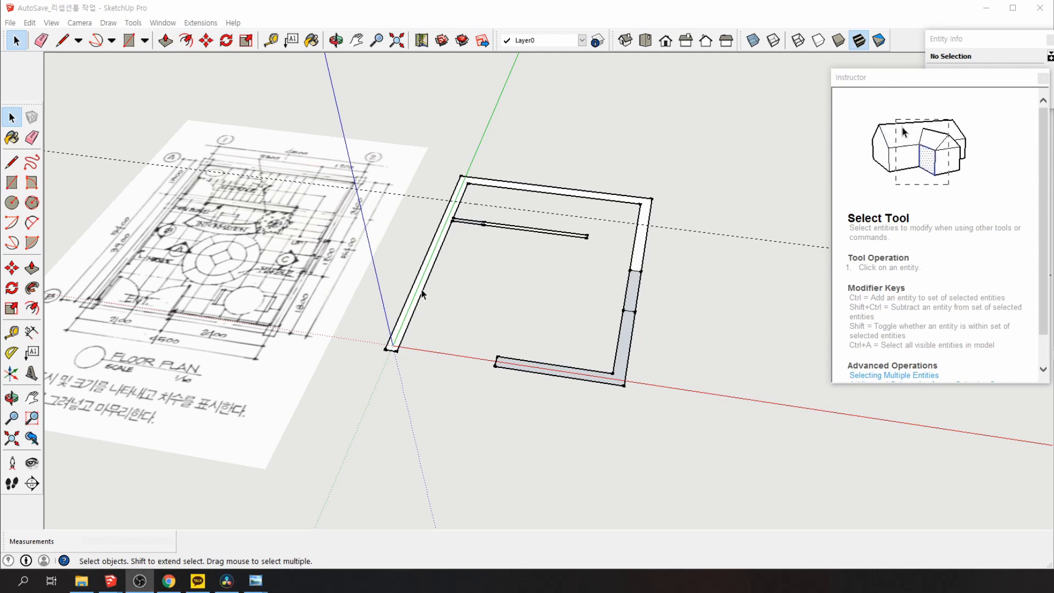
Push/Pull the left wall and the L-shaped front wall up to 2700 mm, correcting a 1275 mm pull
left_click(32, 268)
left_click(428, 263)
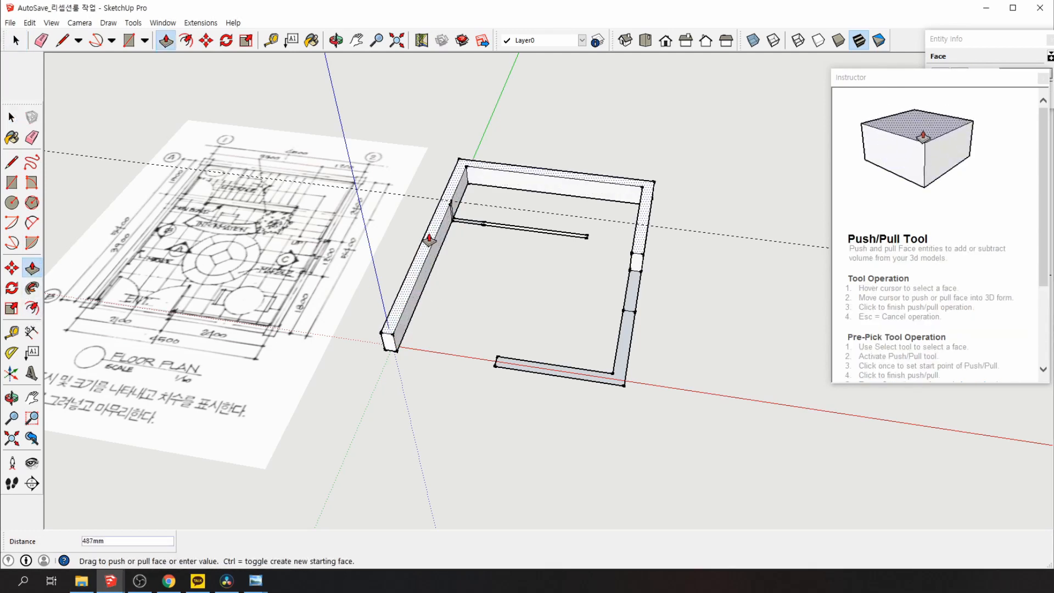
type("1275")
key("Return")
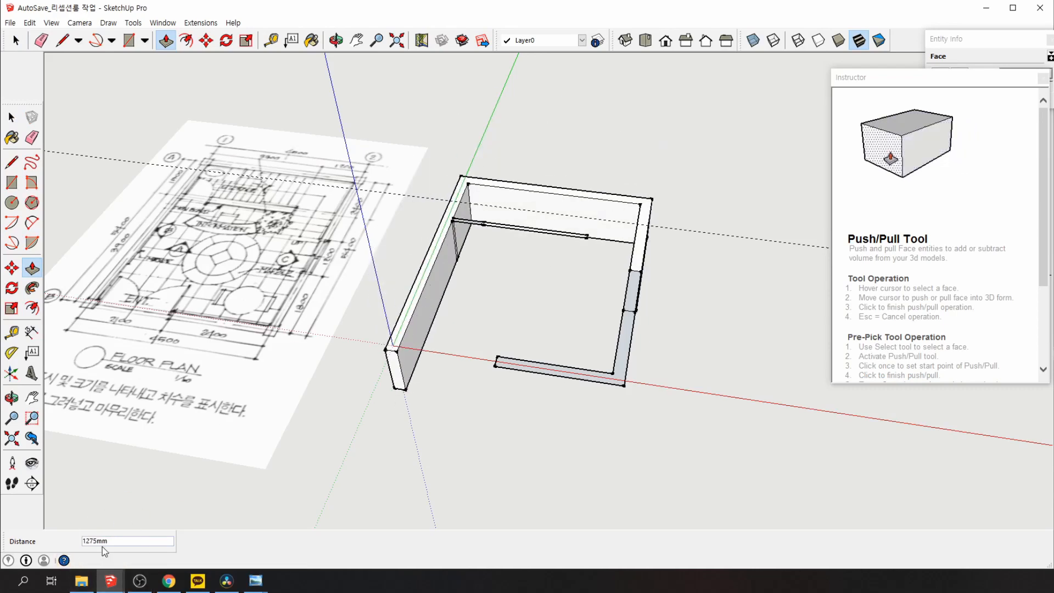
left_click(429, 262)
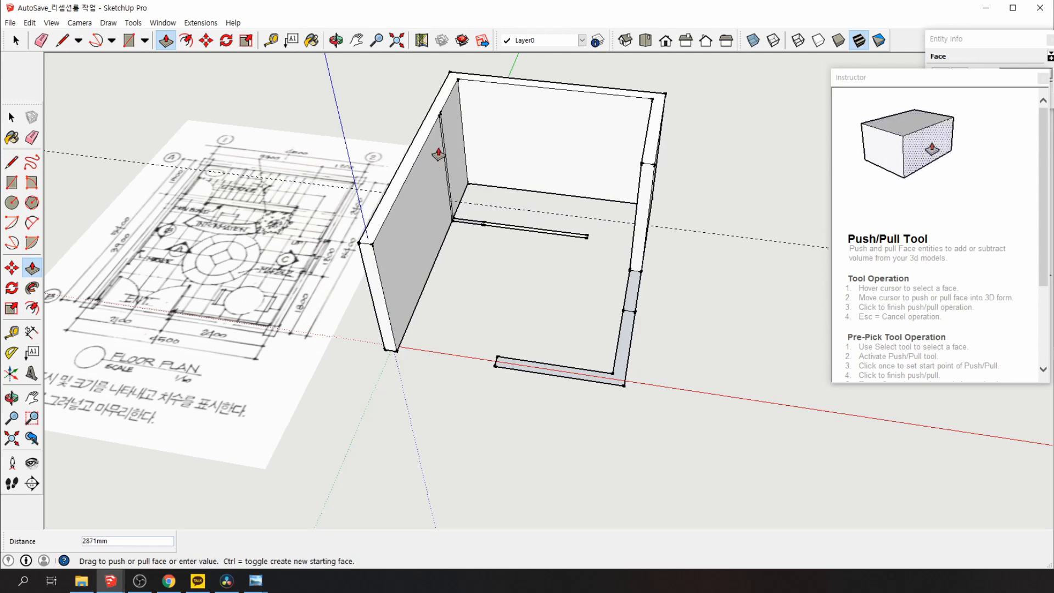
type("2700")
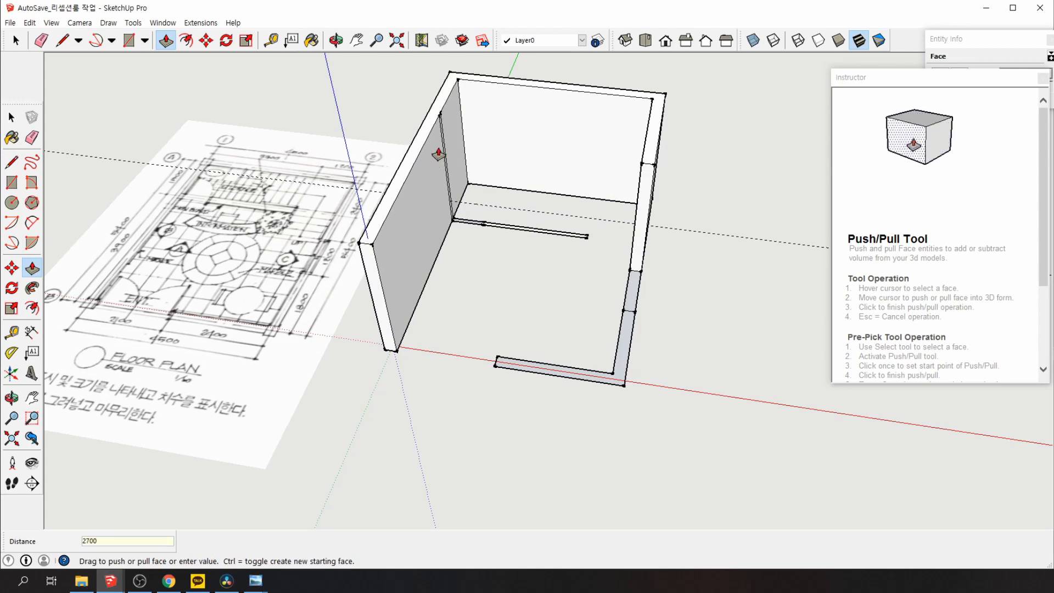
key("Return")
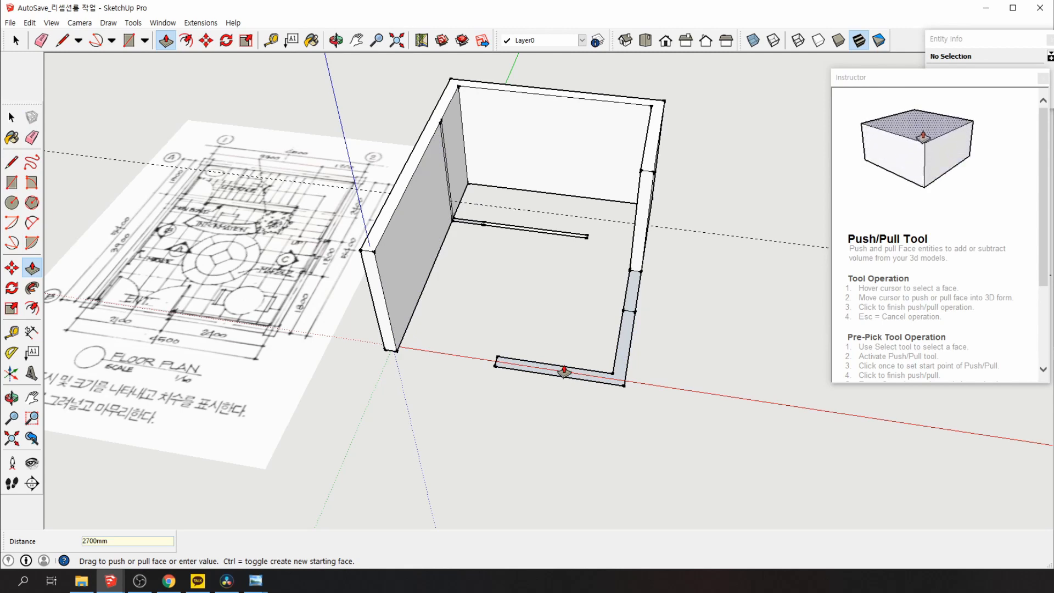
key("Escape")
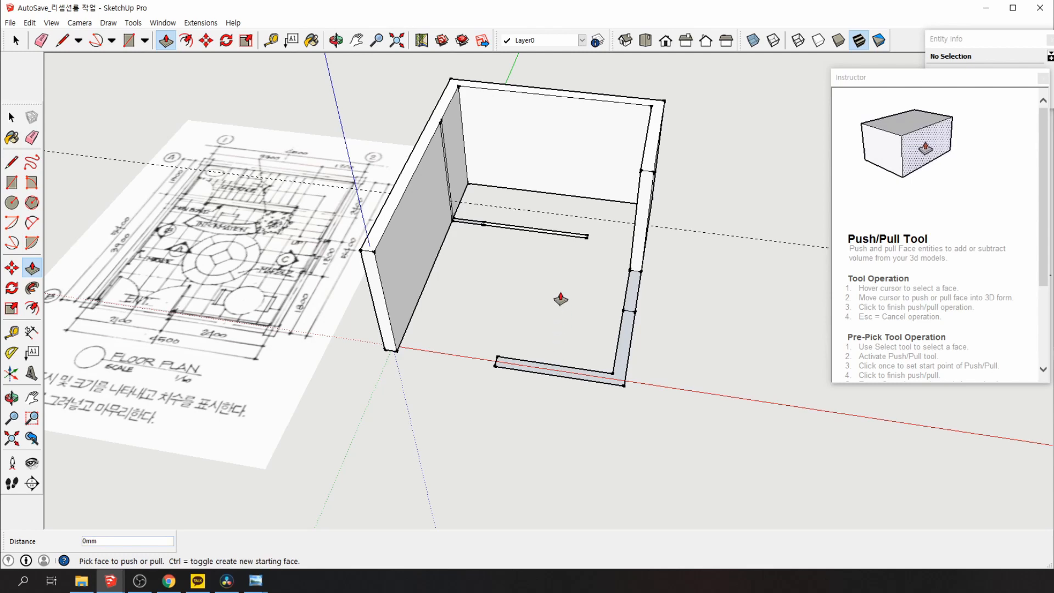
left_click(637, 365)
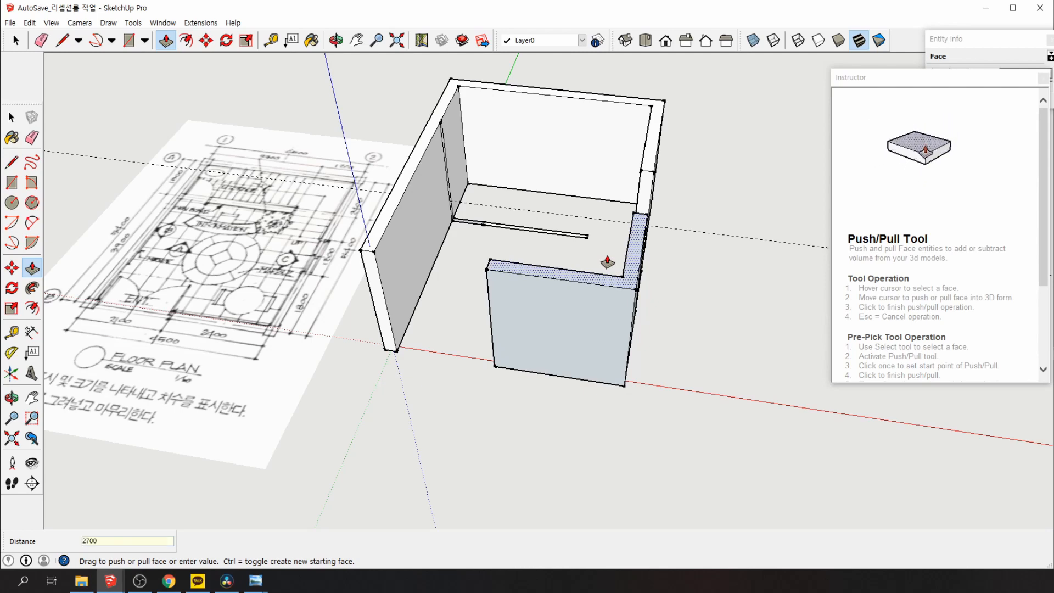
key("Return")
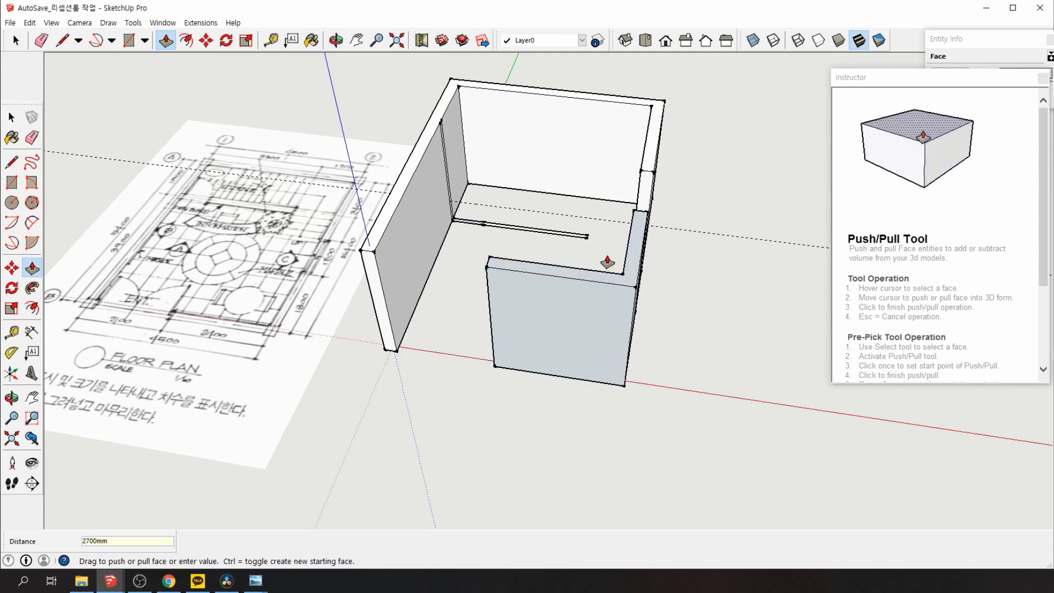
Raise the short wall piece and the thin partition to 2700 mm, then orbit to view the room
scroll(477, 287, "up", 2)
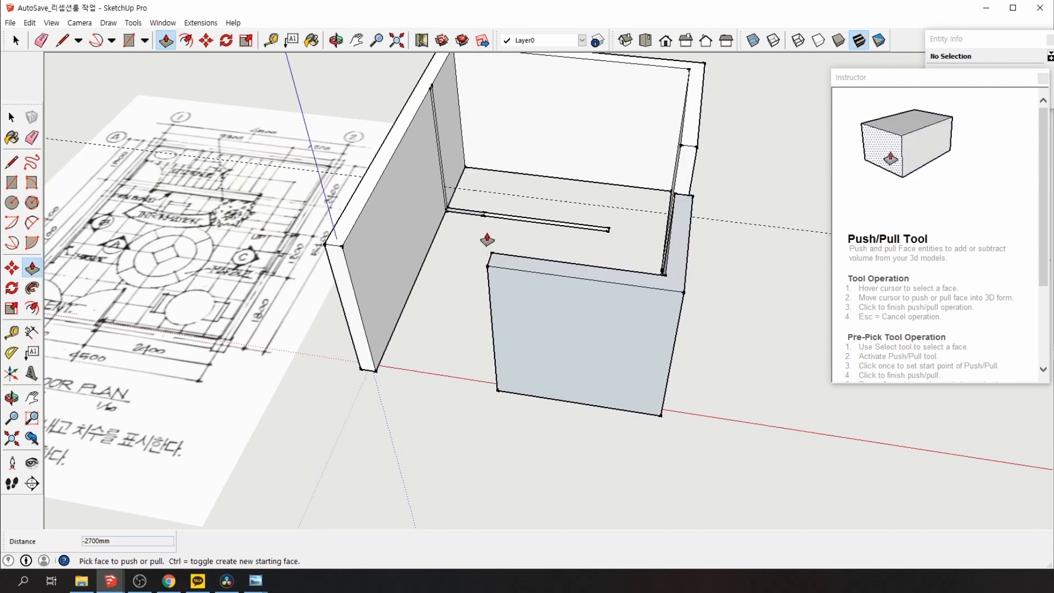
middle_click_drag(459, 226, 483, 313)
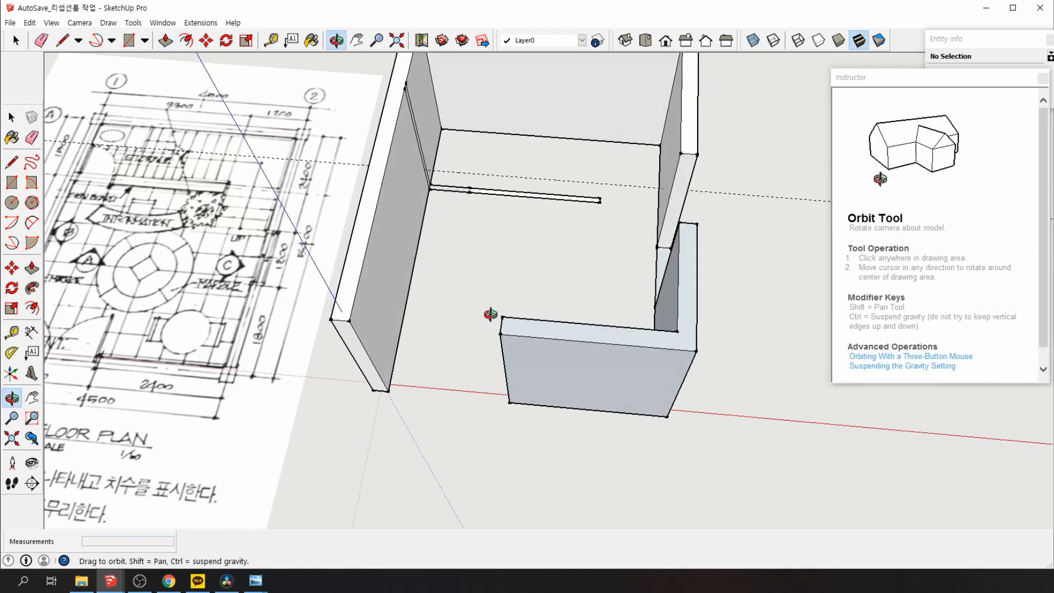
scroll(445, 133, "up", 4)
left_click(445, 134)
type("2700")
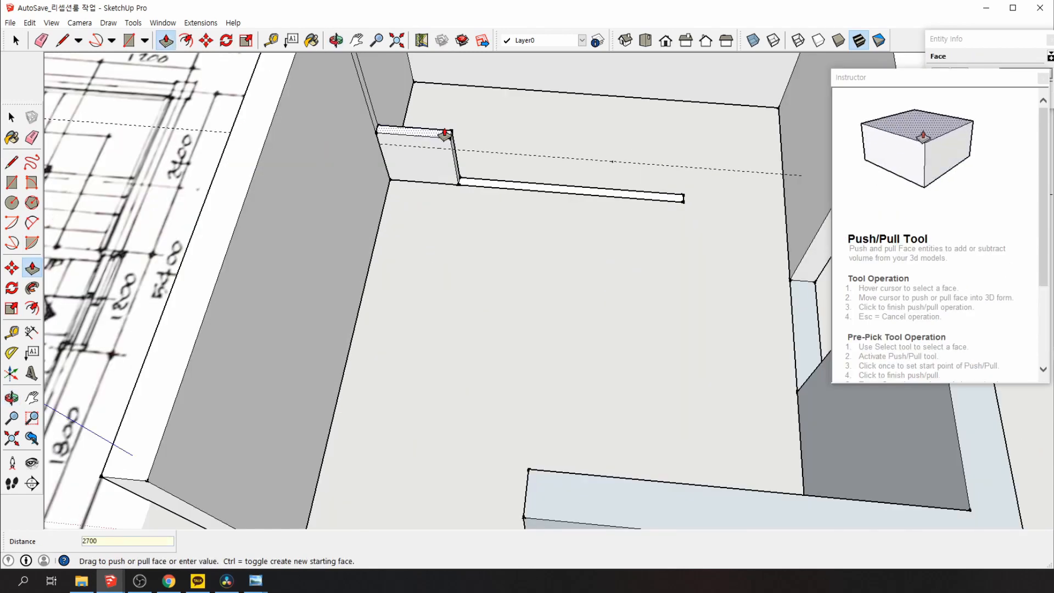
key("Return")
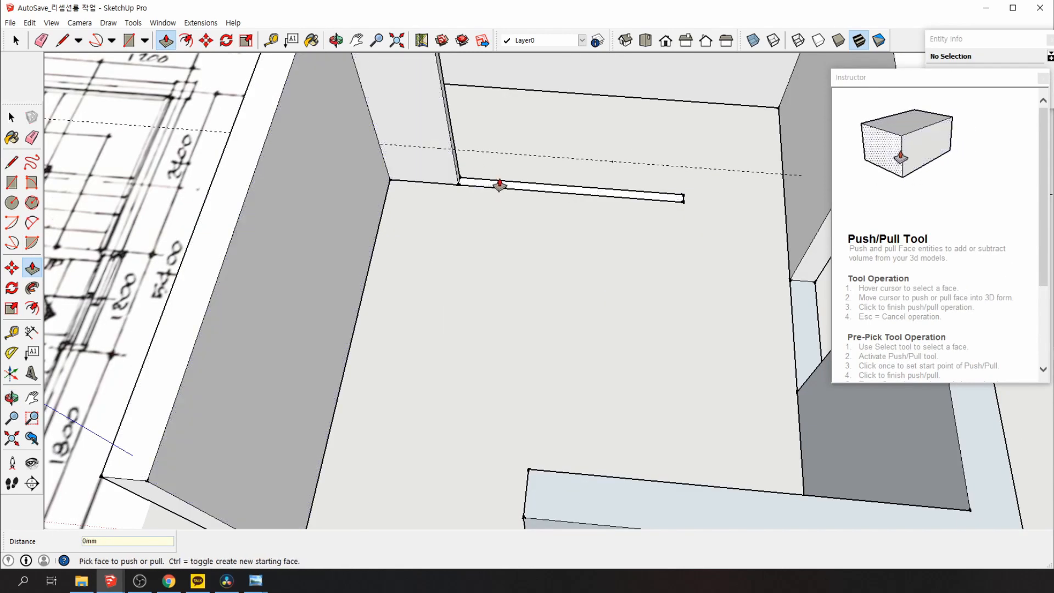
left_click(500, 185)
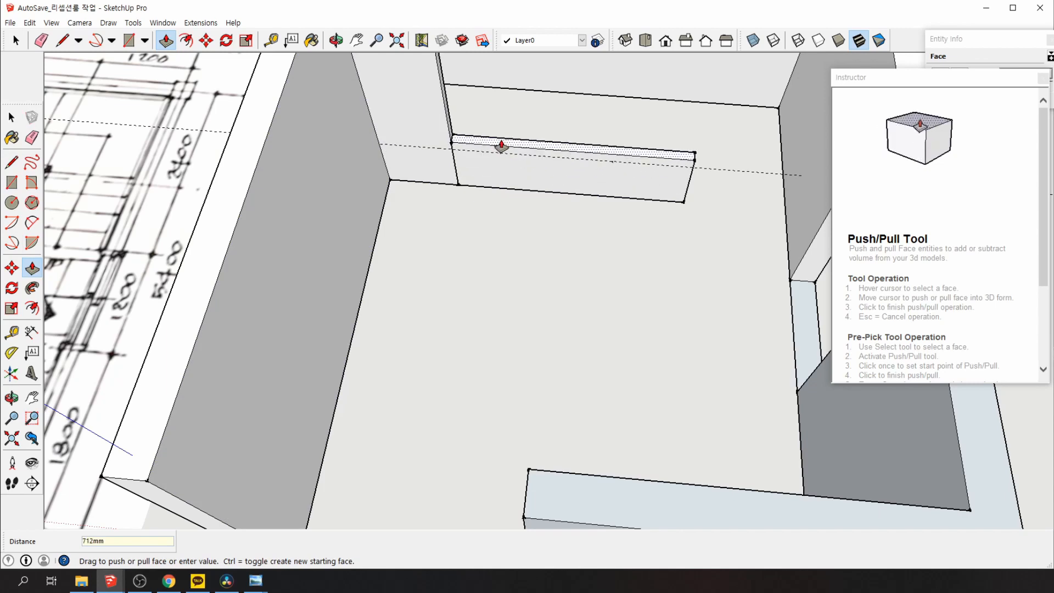
type("2700")
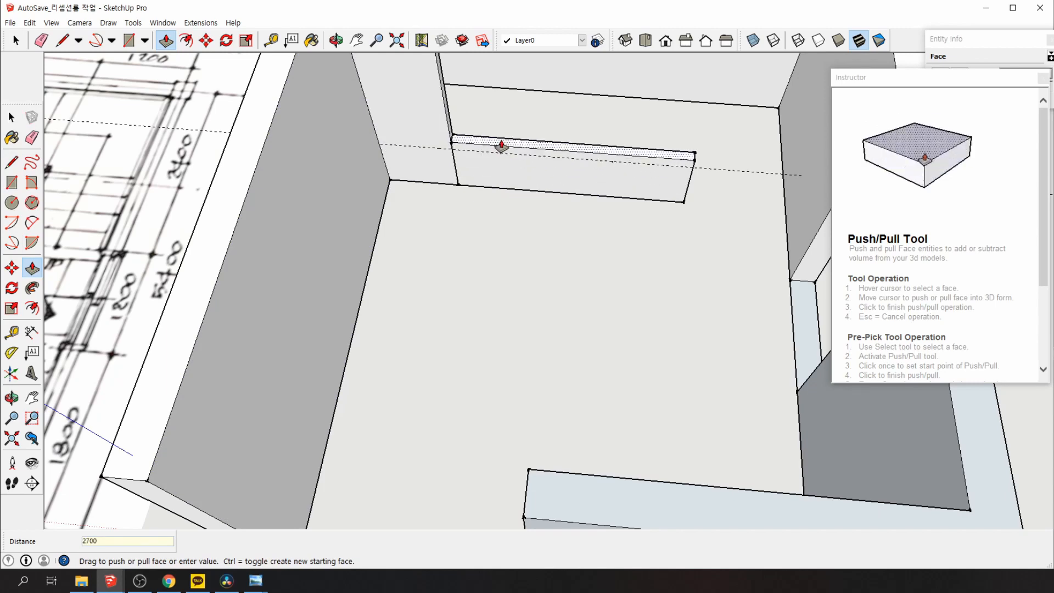
key("Return")
scroll(540, 390, "down", 5)
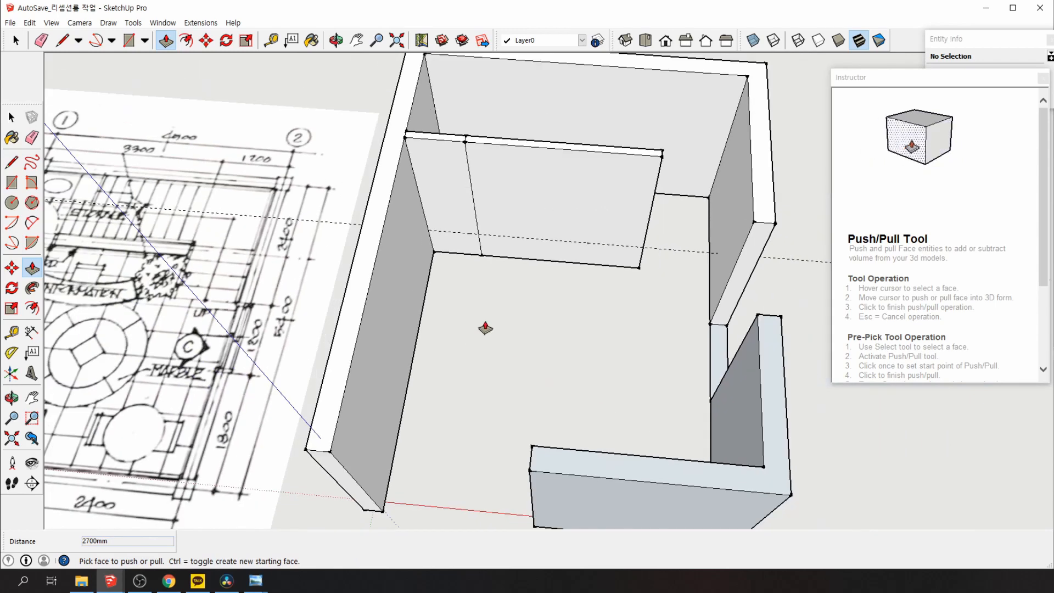
left_click(12, 117)
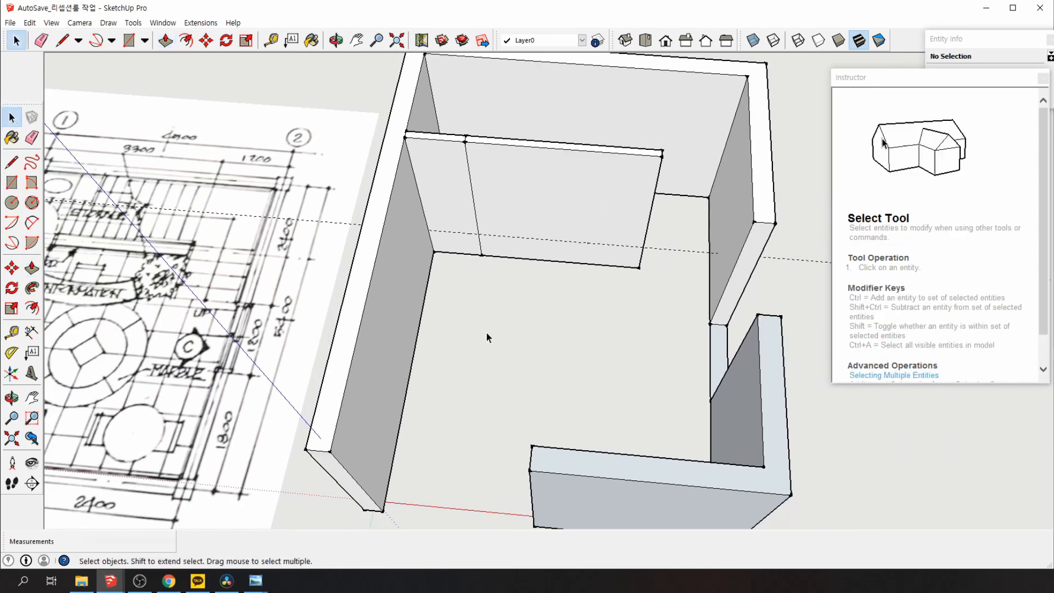
mouse_move(486, 333)
middle_mouse_down()
mouse_move(473, 245)
mouse_move(430, 277)
mouse_move(552, 343)
middle_mouse_up()
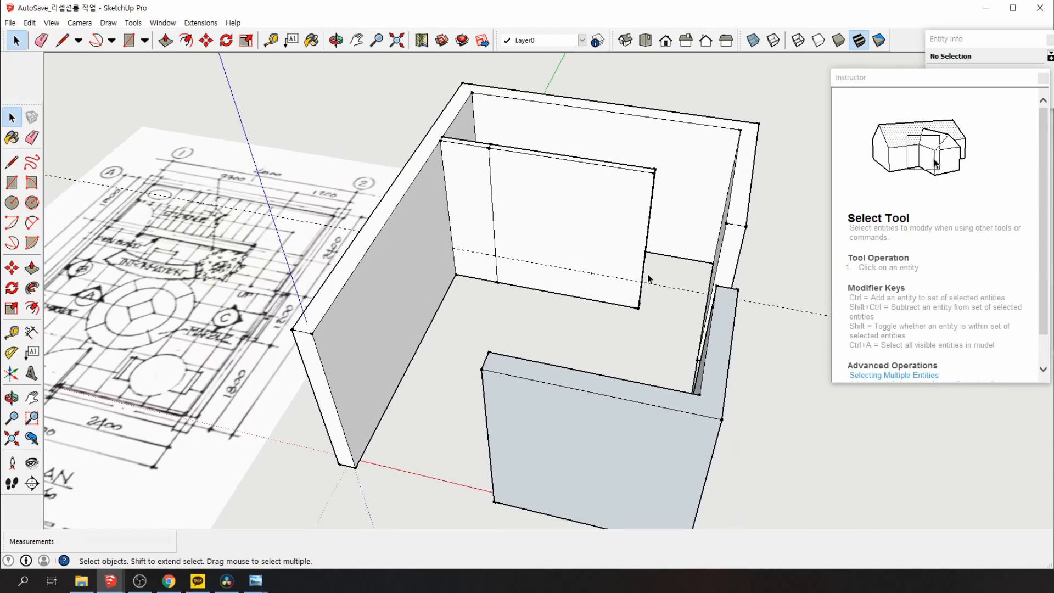
Place guides on the partition 600 mm below its top and 800 mm in from its right edge
left_click(12, 332)
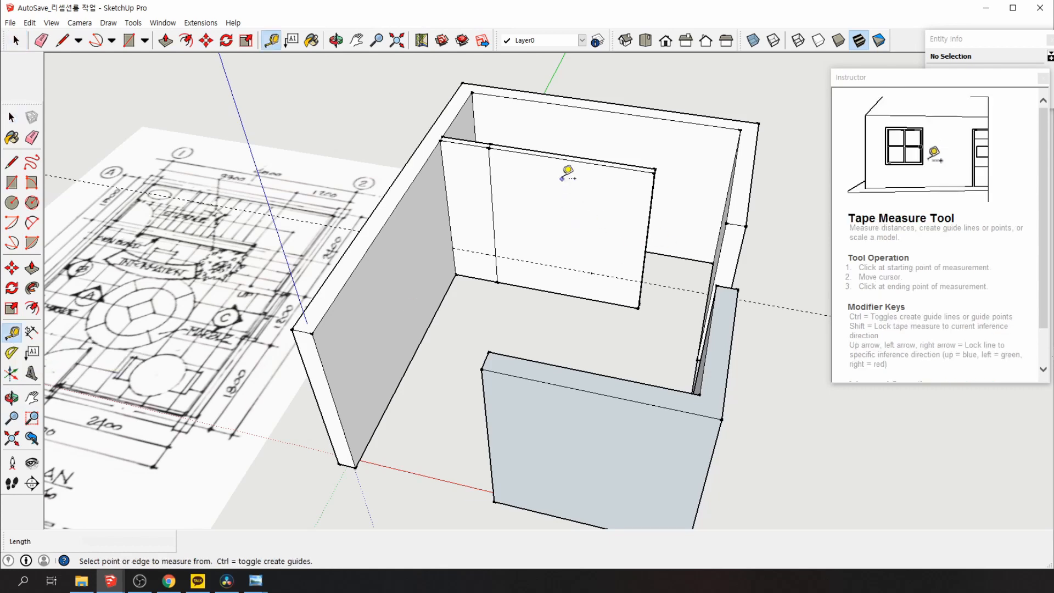
left_click(570, 159)
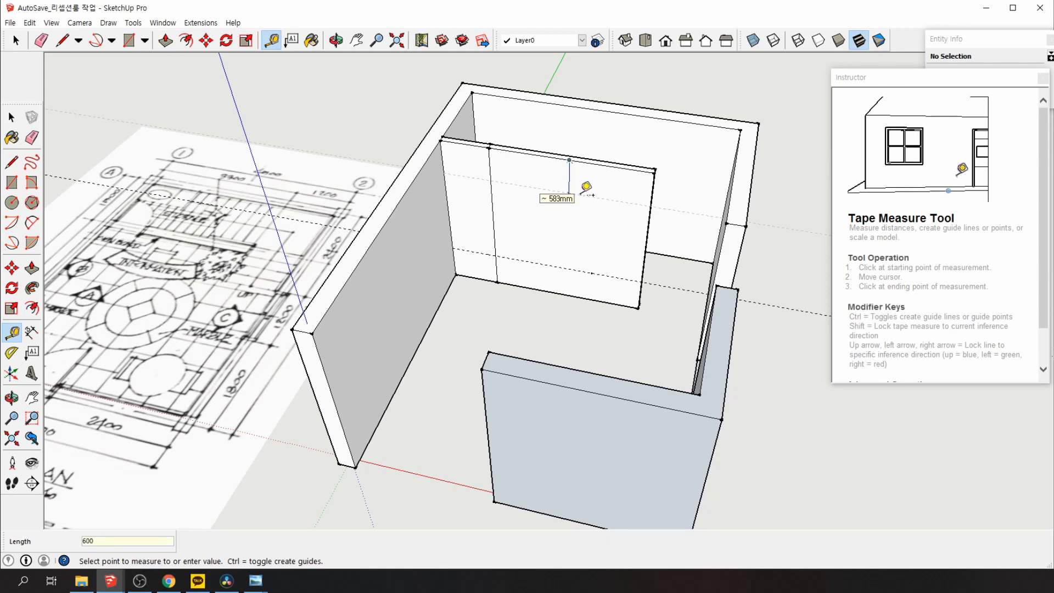
key("Return")
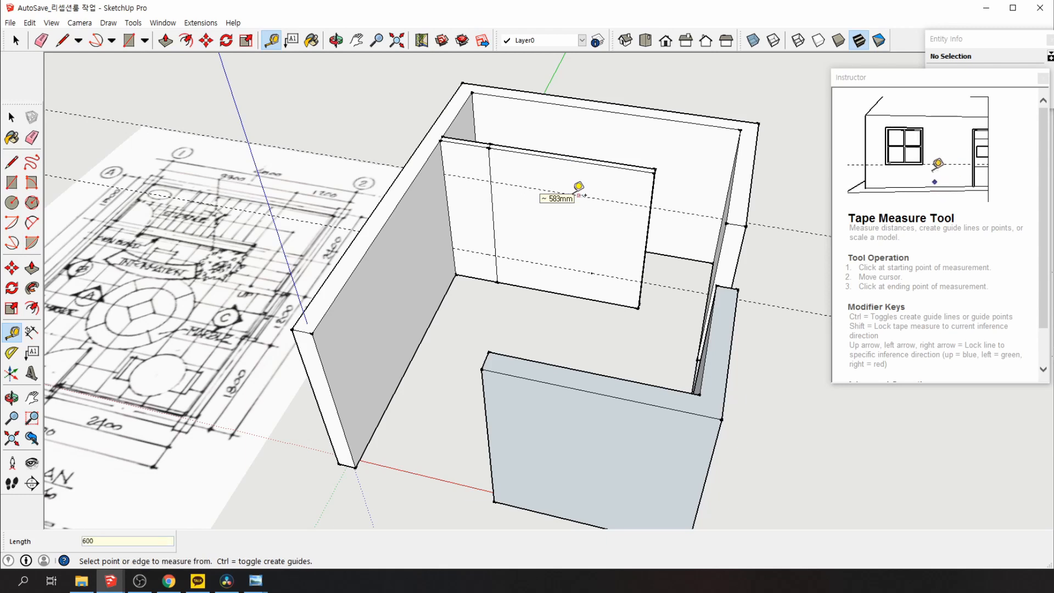
left_click(646, 245)
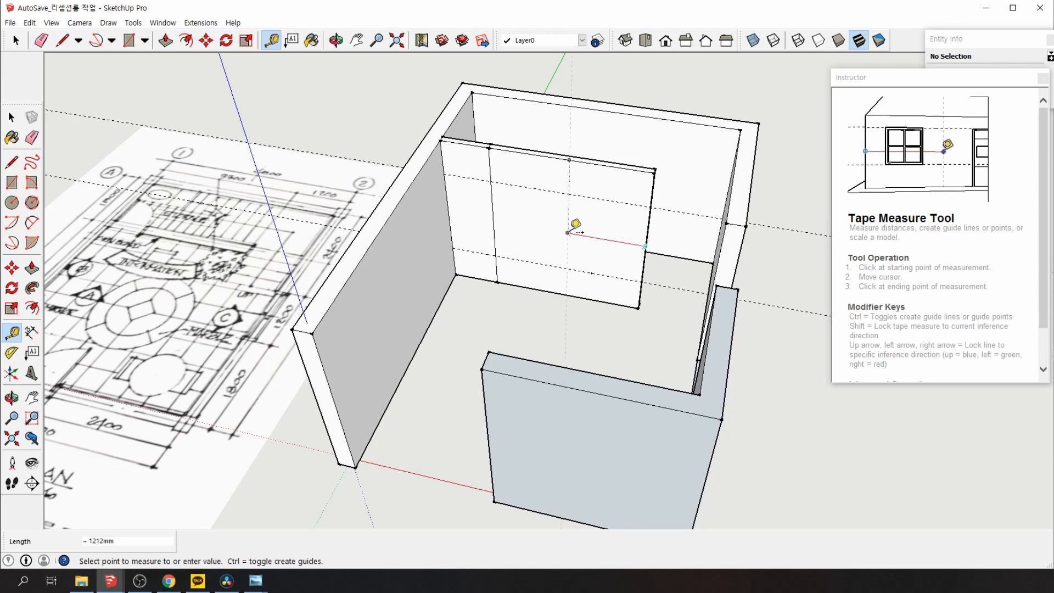
type("8")
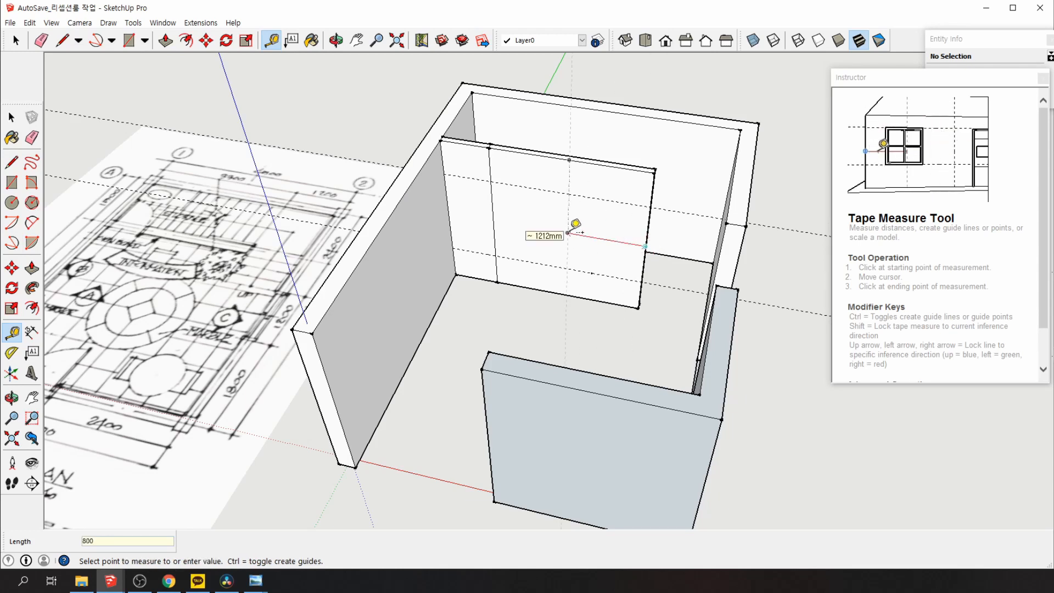
type("00")
key("Return")
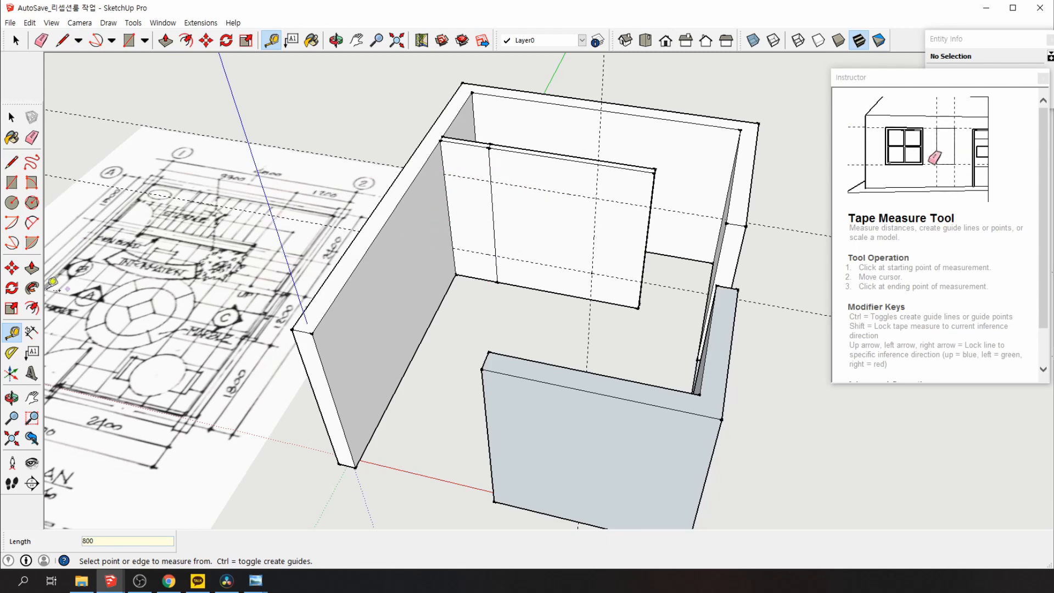
Start a Push/Pull on the partition's narrow left strip and end it without changing the wall
left_click(32, 269)
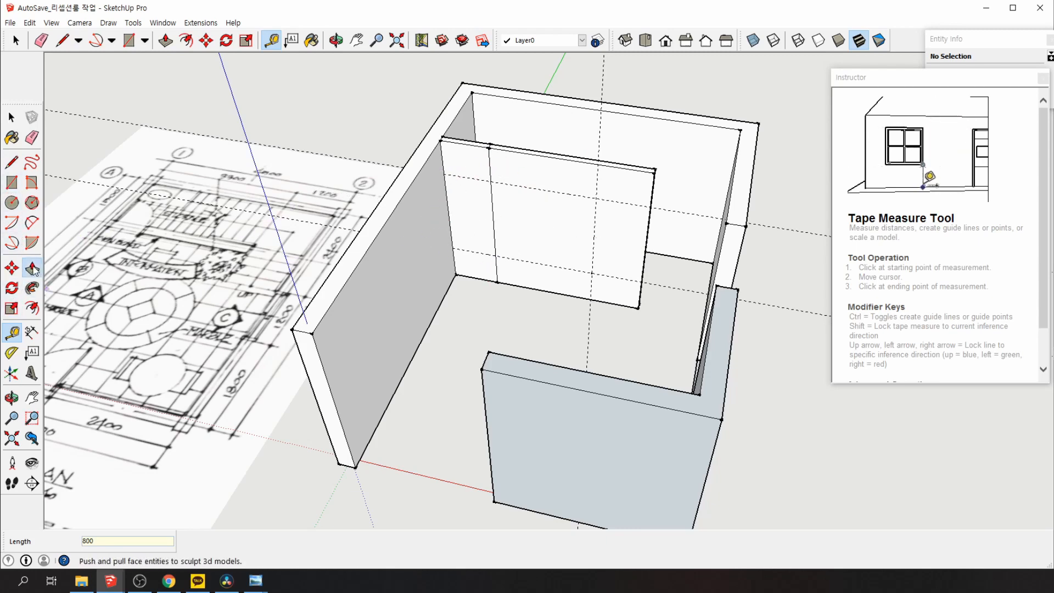
left_click(461, 195)
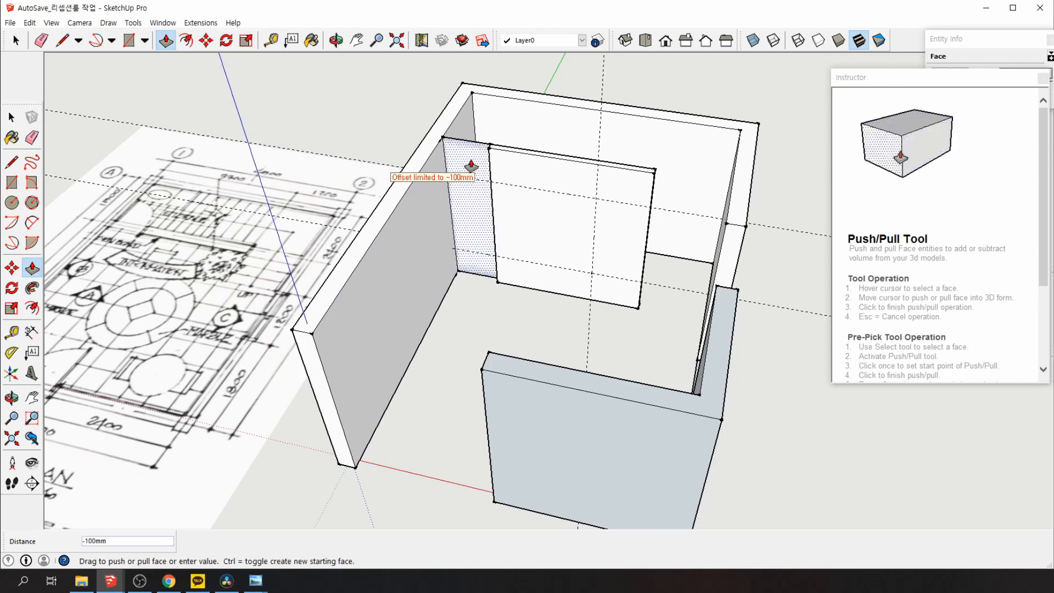
left_click(471, 166)
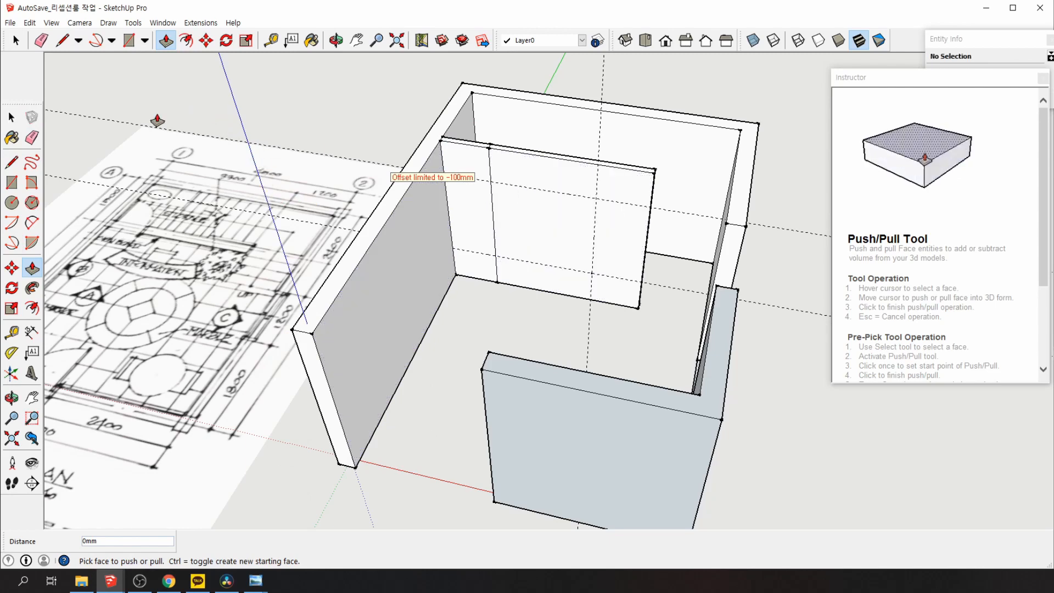
key("space")
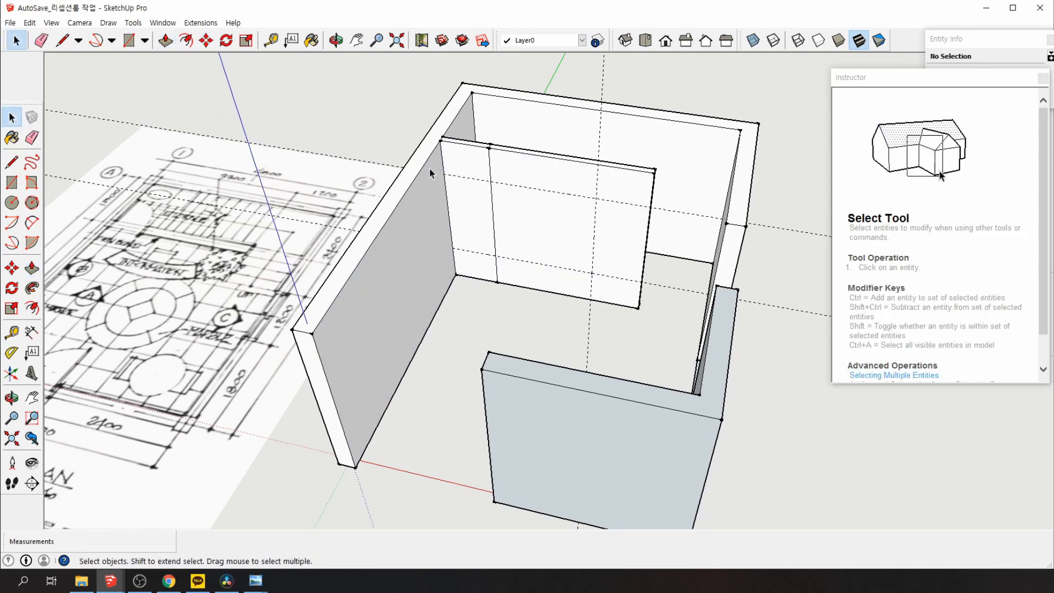
Draw a 750 mm edge along the upper guide across the partition's narrow left strip
left_click(11, 163)
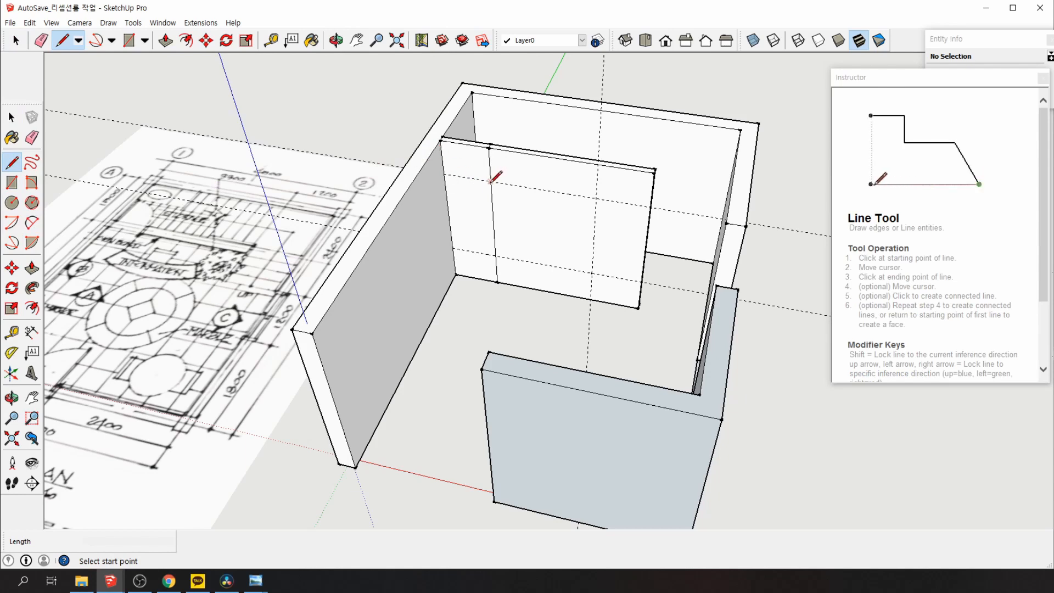
left_click(490, 181)
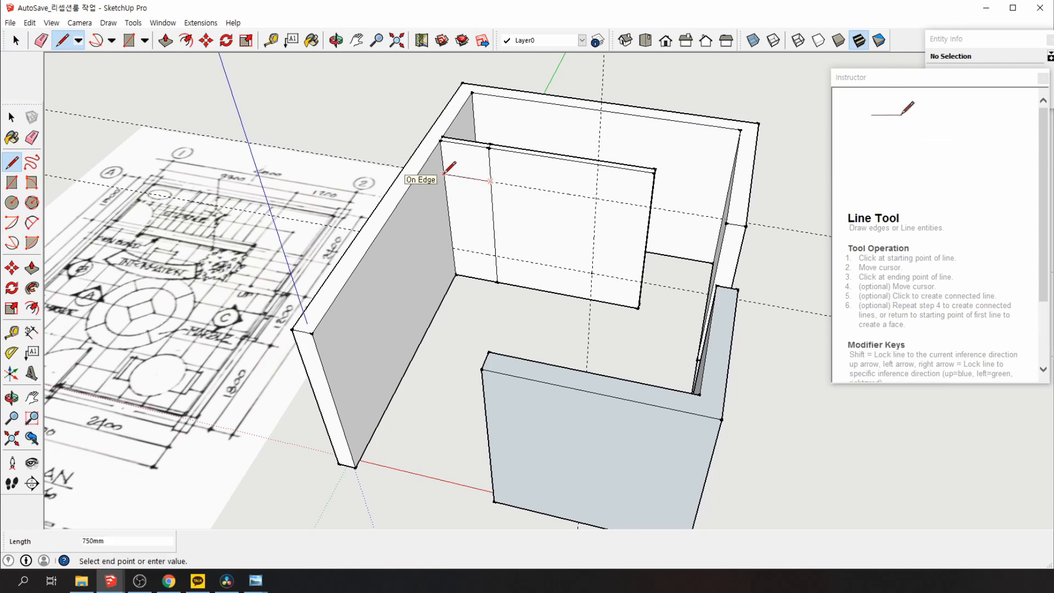
left_click(445, 174)
key("space")
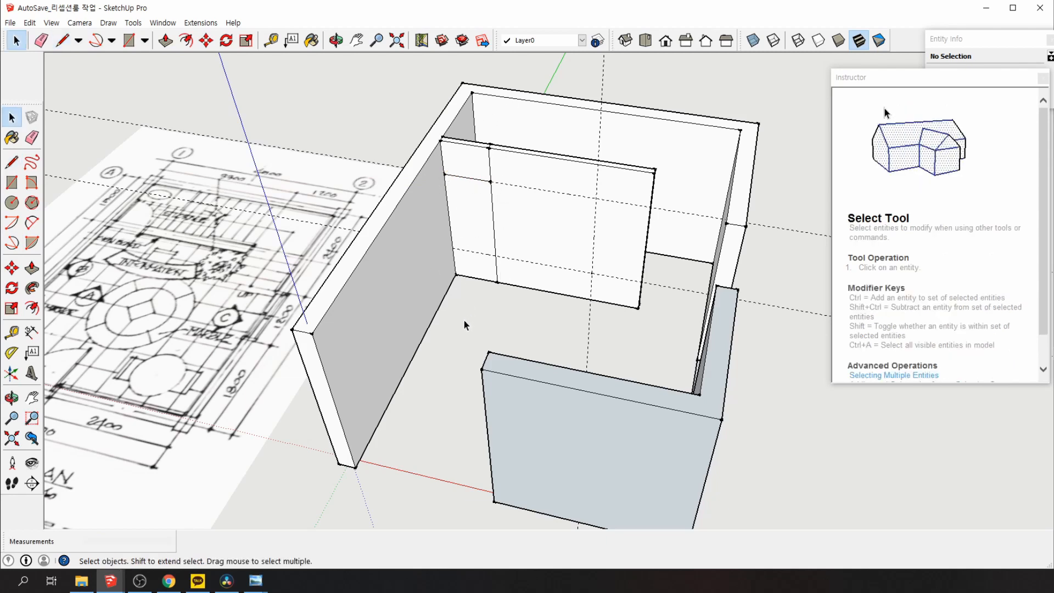
Orbit to a top-down view and undo an accidental erase of a wall-top edge
middle_click_drag(463, 320, 471, 406)
scroll(413, 170, "up", 1)
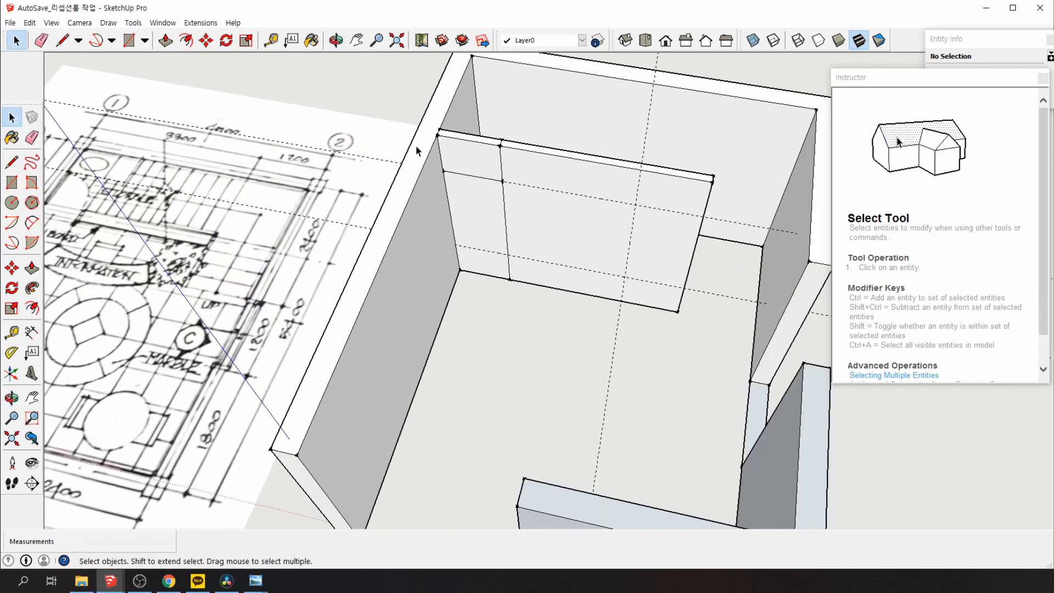
left_click(31, 137)
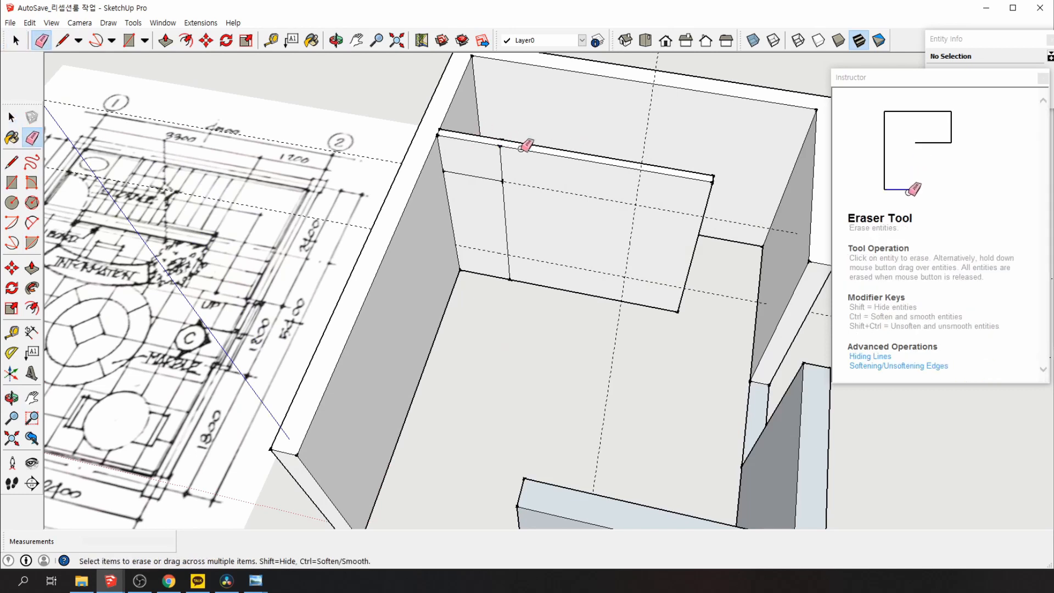
left_click(440, 130)
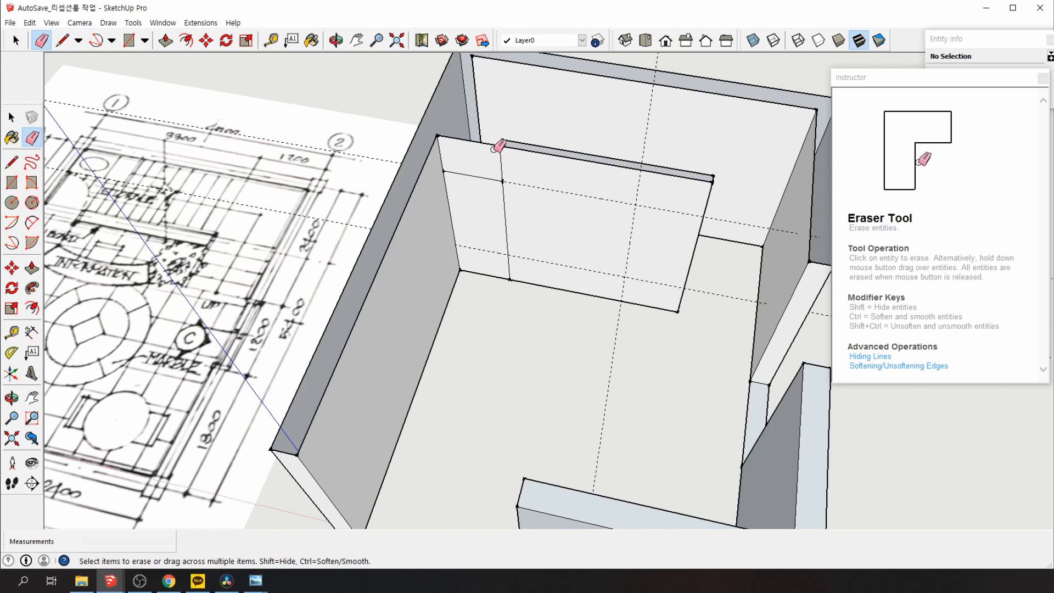
key("ctrl+z")
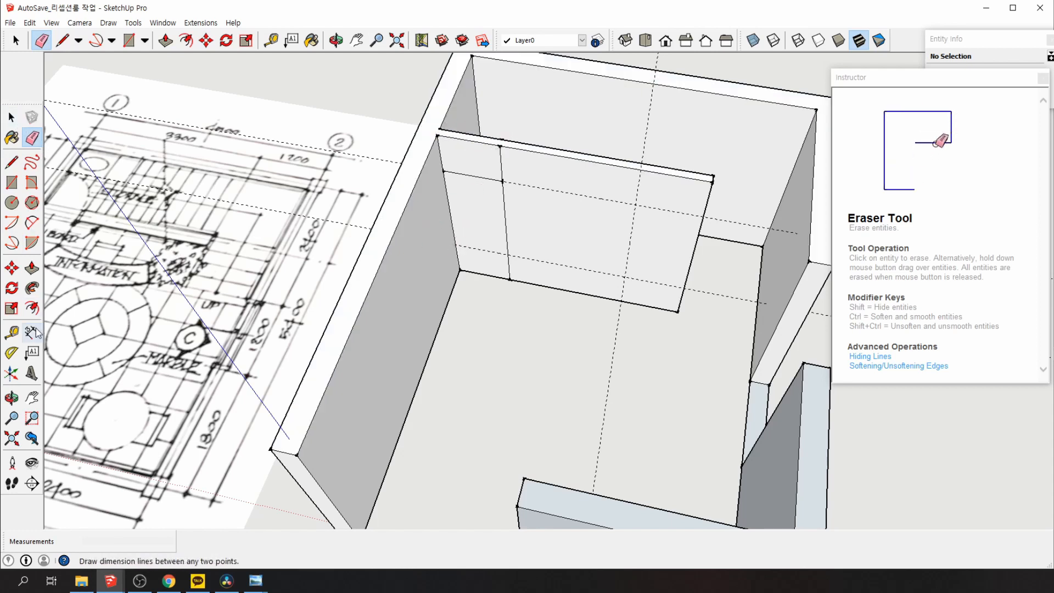
Push the lower-left partition face 100 mm through to cut the opening, then orbit and pan to inspect it
left_click(31, 268)
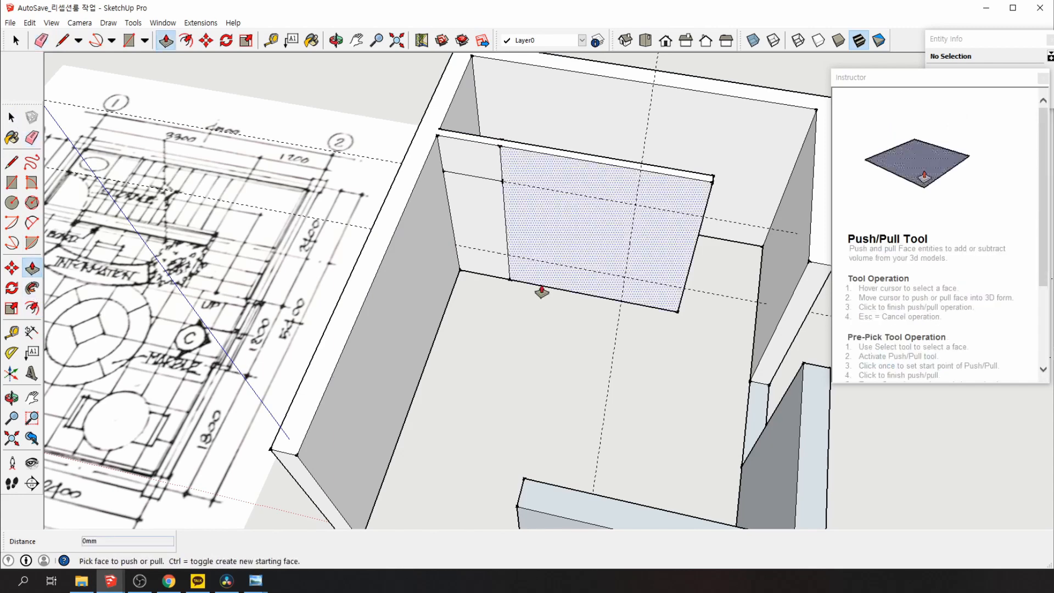
left_click(478, 242)
left_click(481, 231)
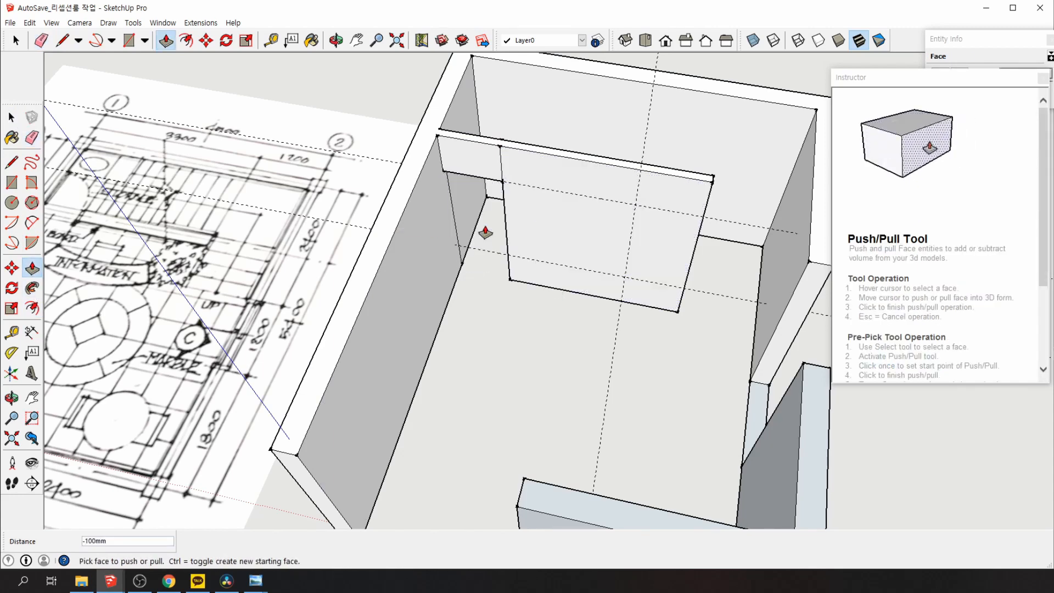
middle_click_drag(503, 376, 774, 410)
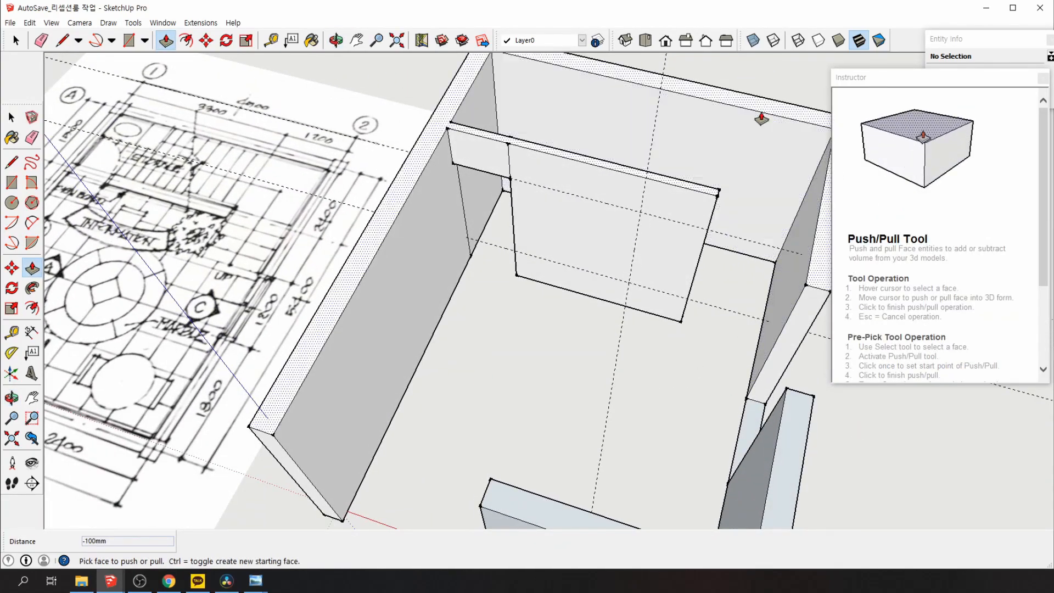
middle_click_drag(526, 403, 720, 395)
middle_click_drag(466, 301, 580, 344)
scroll(579, 344, "down", 3)
mouse_move(534, 465)
middle_mouse_down()
mouse_move(542, 431)
mouse_move(517, 433)
mouse_move(543, 480)
mouse_move(591, 486)
mouse_move(640, 348)
mouse_move(520, 396)
mouse_move(528, 449)
middle_mouse_up()
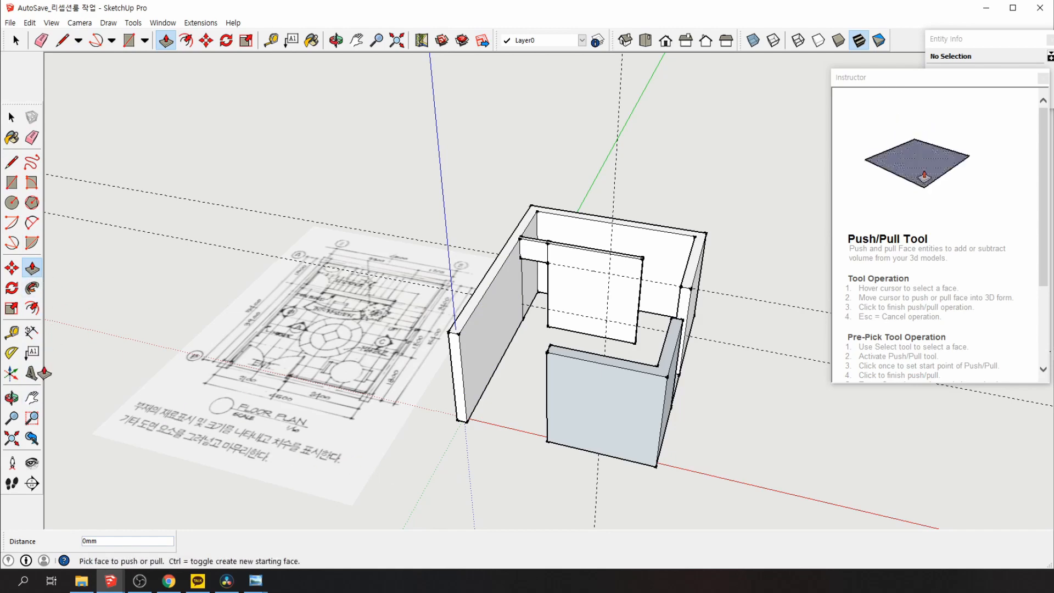
left_click(33, 398)
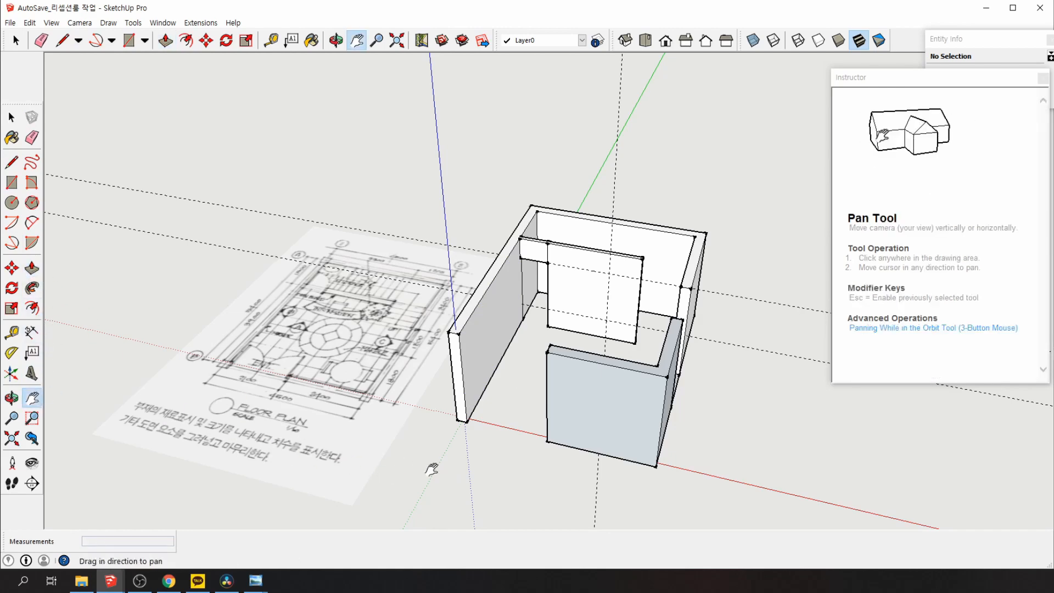
left_click_drag(431, 466, 404, 387)
left_click_drag(458, 421, 434, 426)
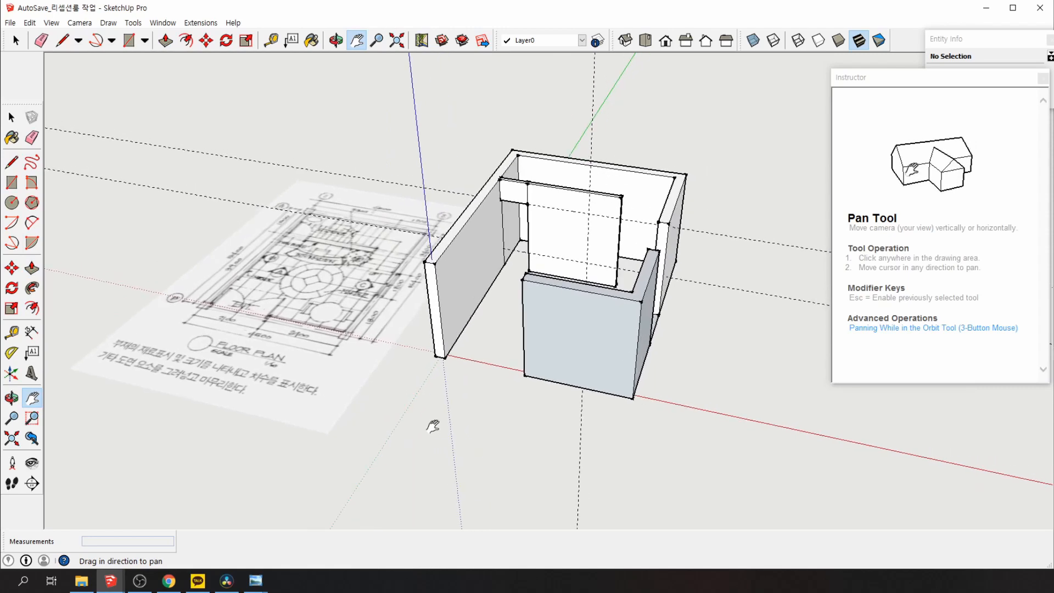
left_click(32, 374)
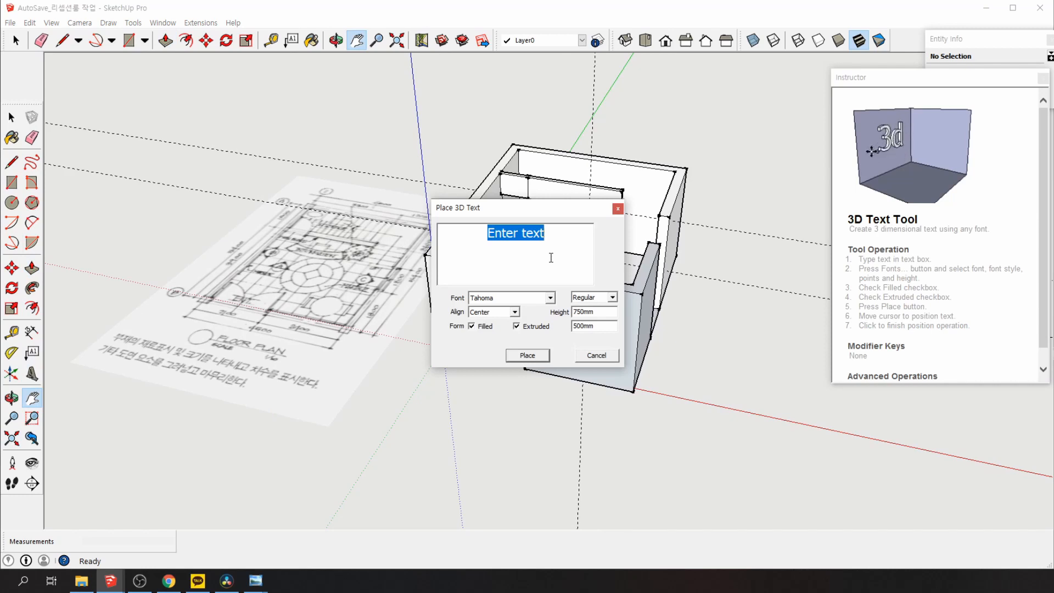
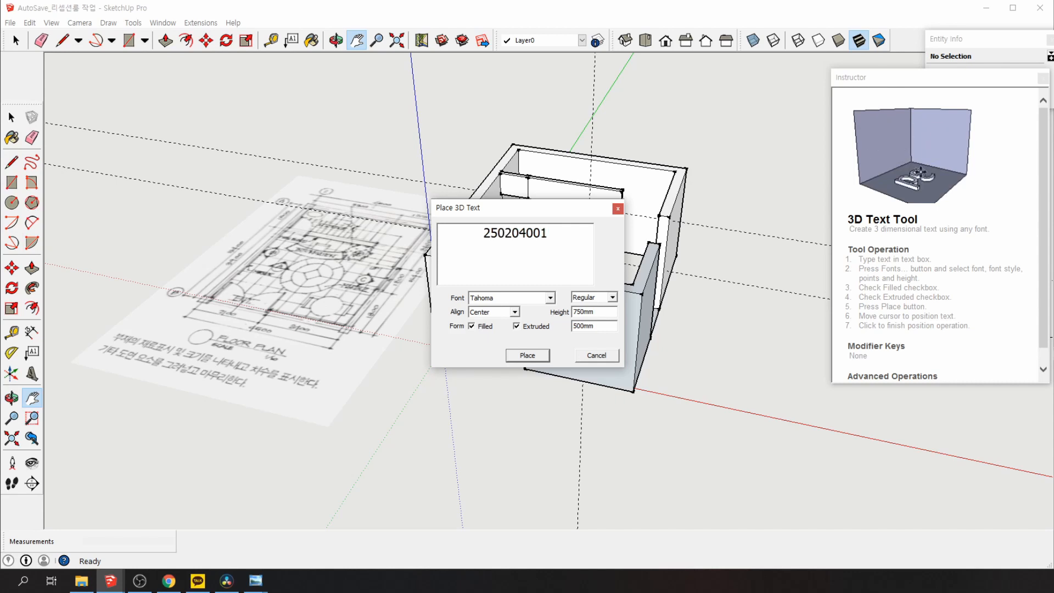
Enter an ID number and a person's name as two lines of 3D text, keeping Tahoma
key("Return")
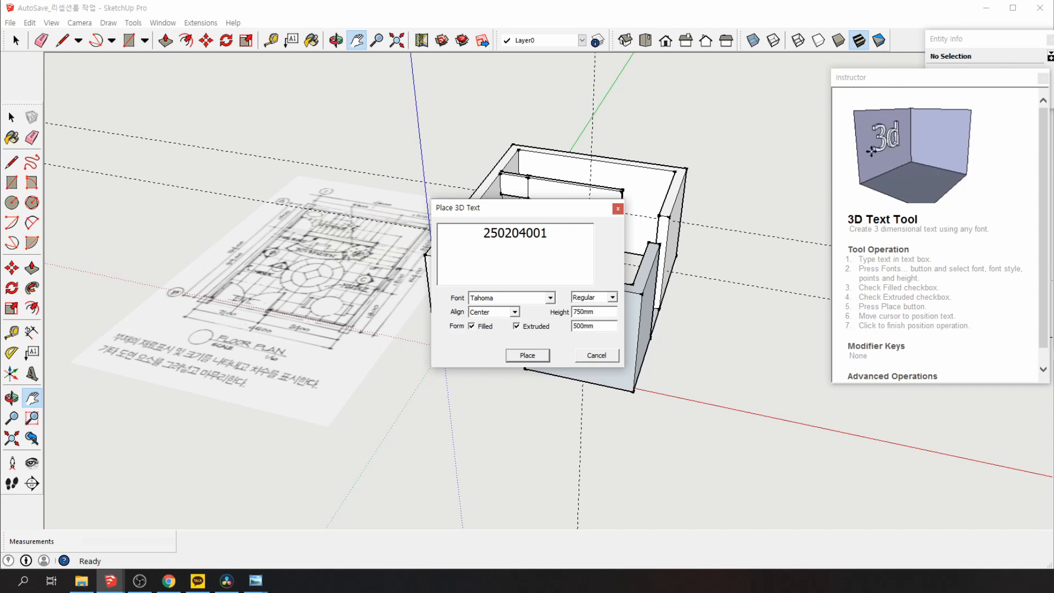
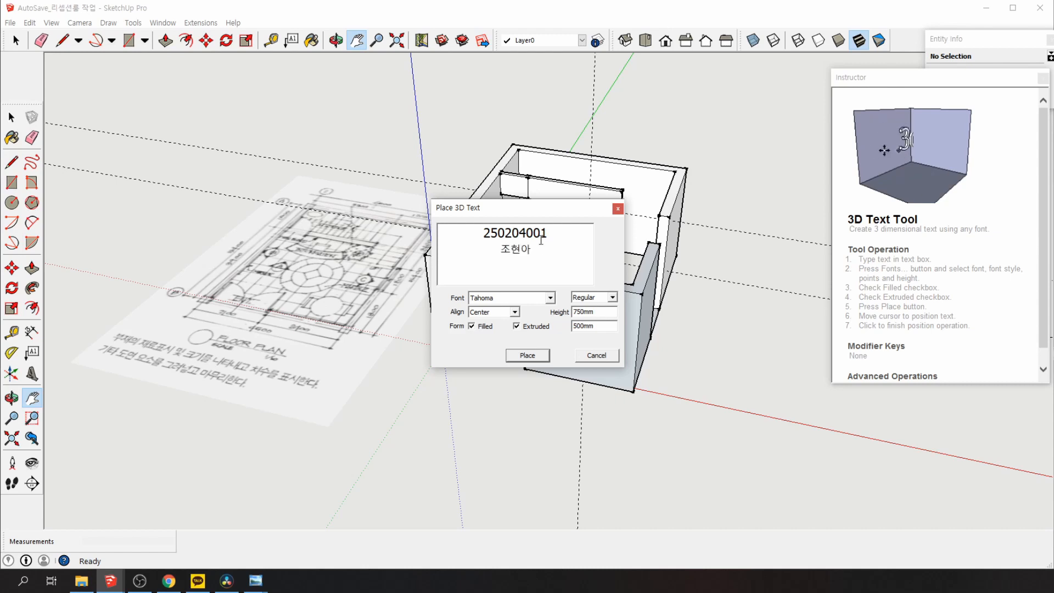
left_click(527, 299)
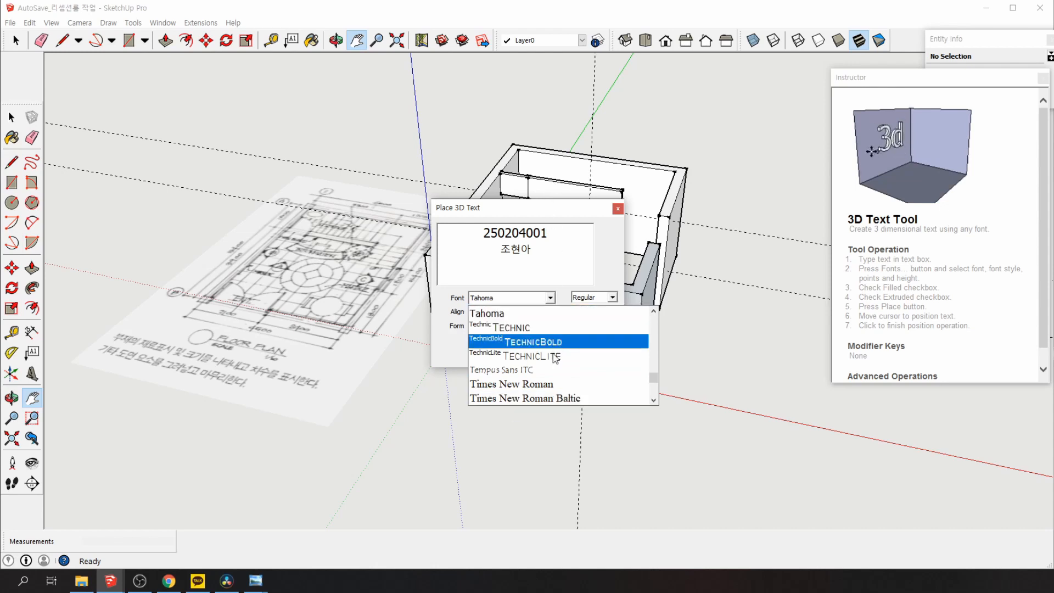
left_click(611, 254)
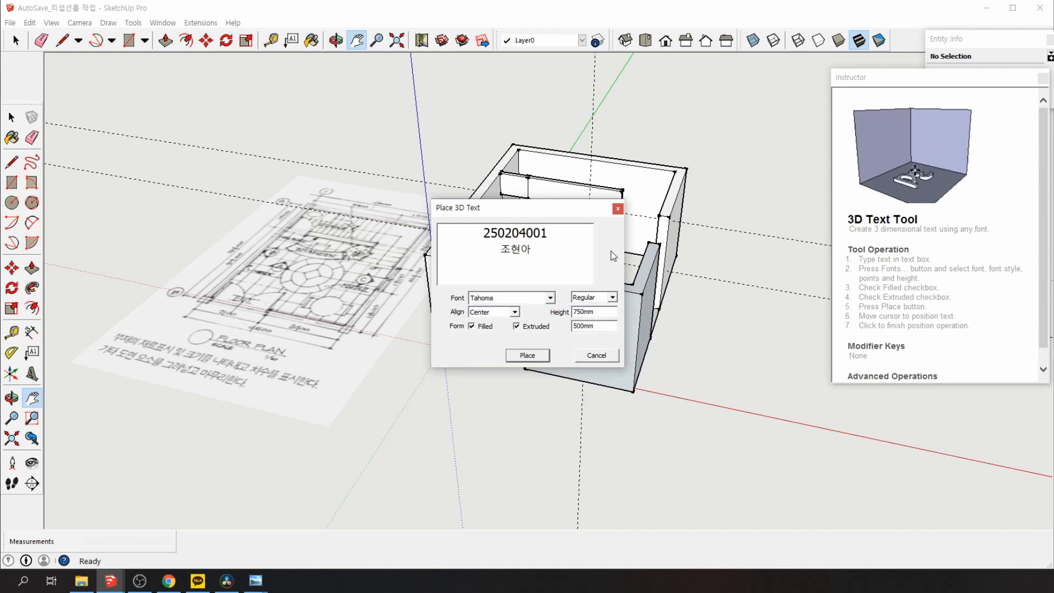
Try left and right alignment on both lines, then settle on centre alignment
left_click_drag(544, 255, 471, 233)
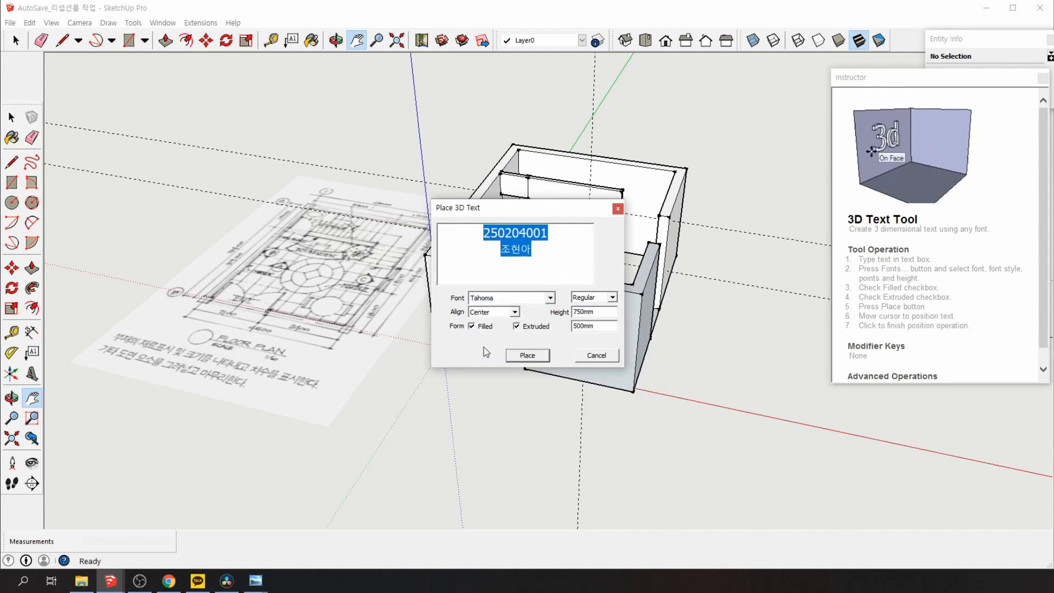
left_click(495, 313)
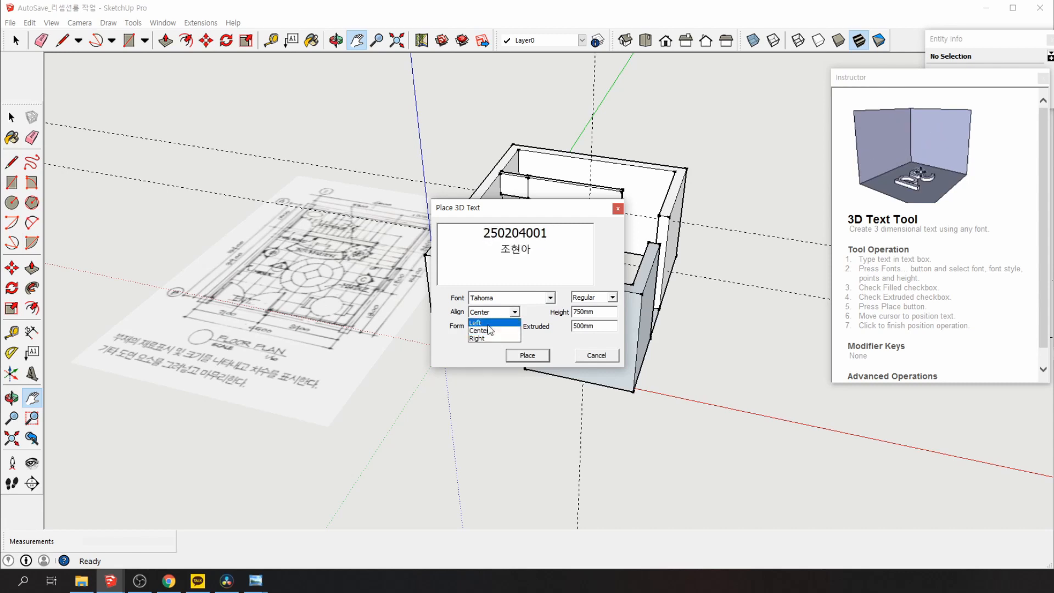
left_click(491, 323)
left_click(501, 315)
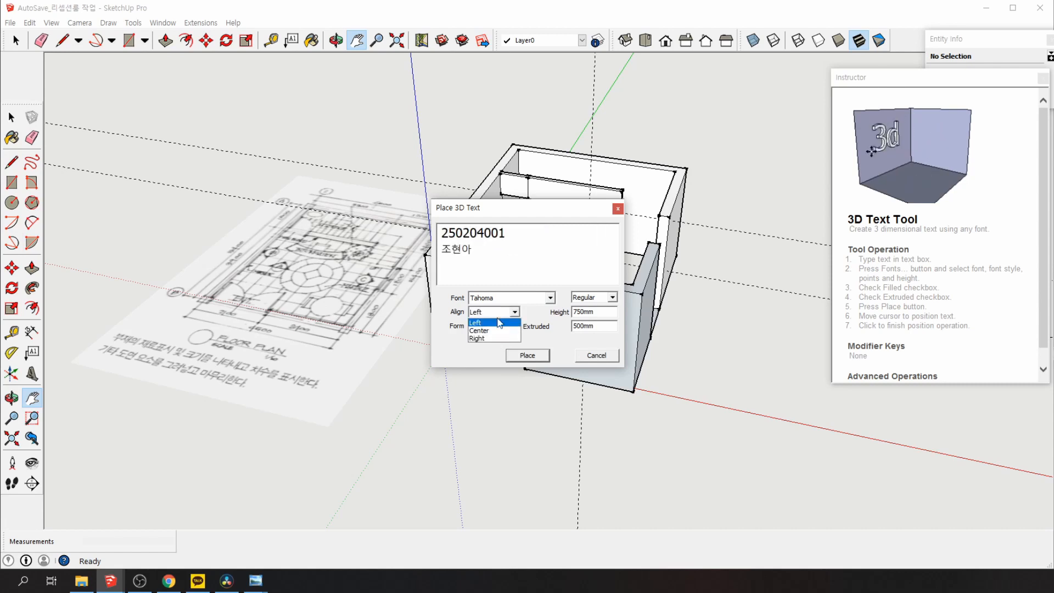
left_click(497, 346)
left_click(498, 316)
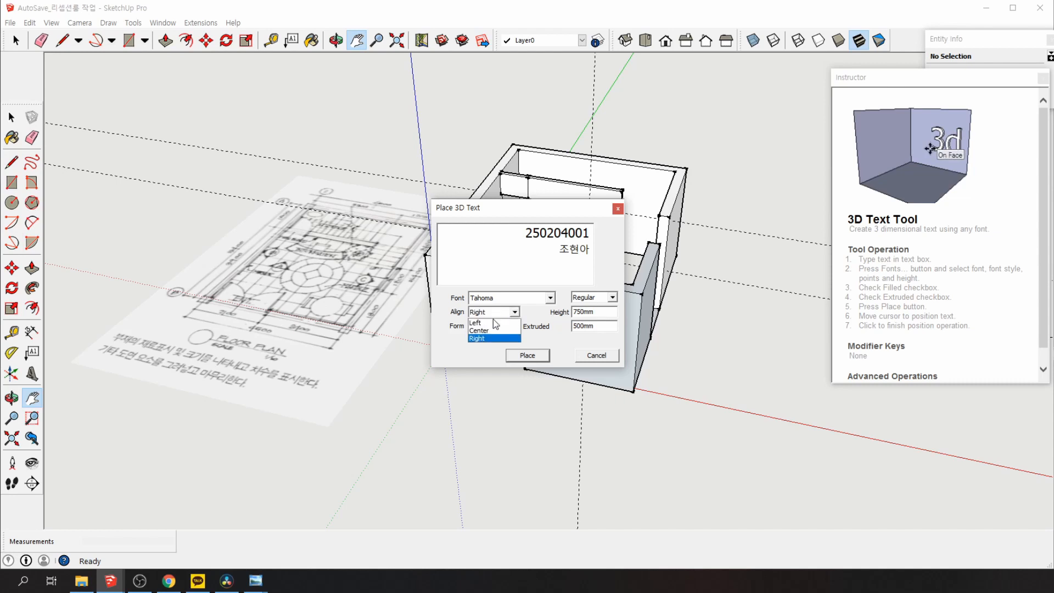
left_click(501, 335)
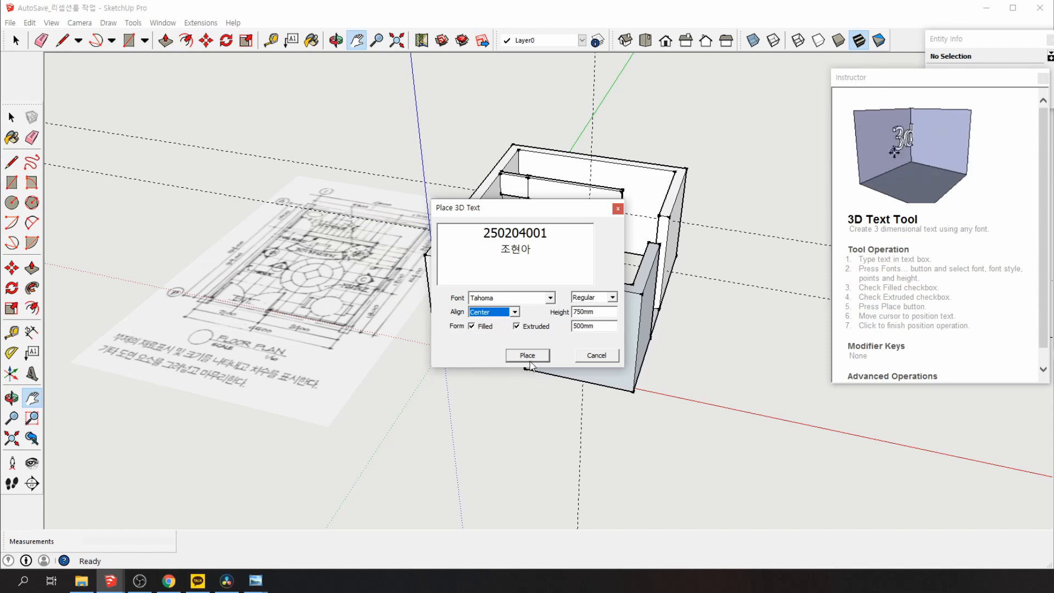
Place the 3D text in front of the room, nudge it right, then switch to Windows Photo Viewer
left_click(526, 356)
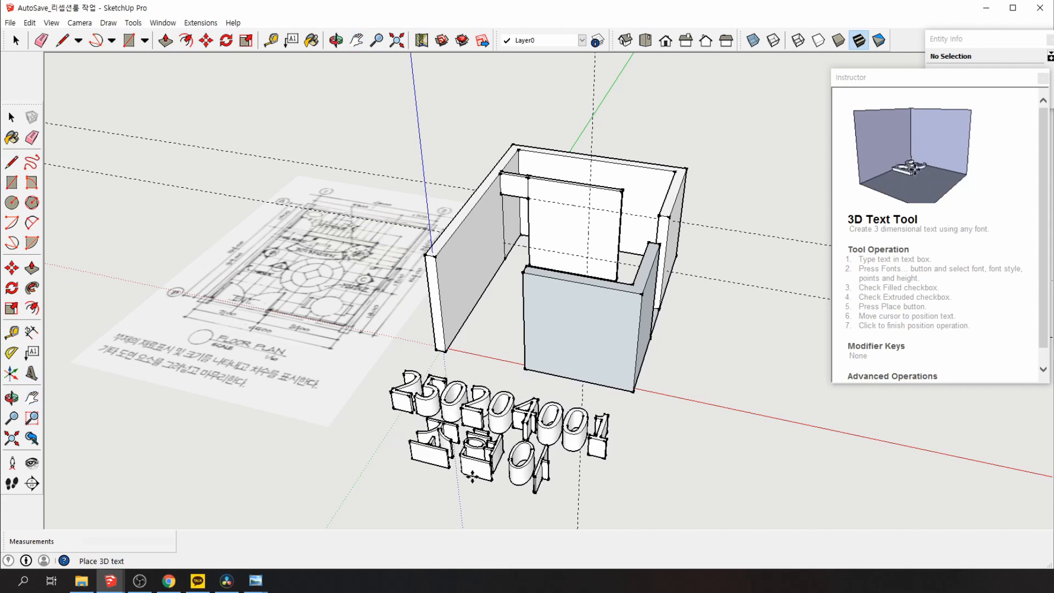
left_click(512, 480)
left_click_drag(654, 471, 670, 475)
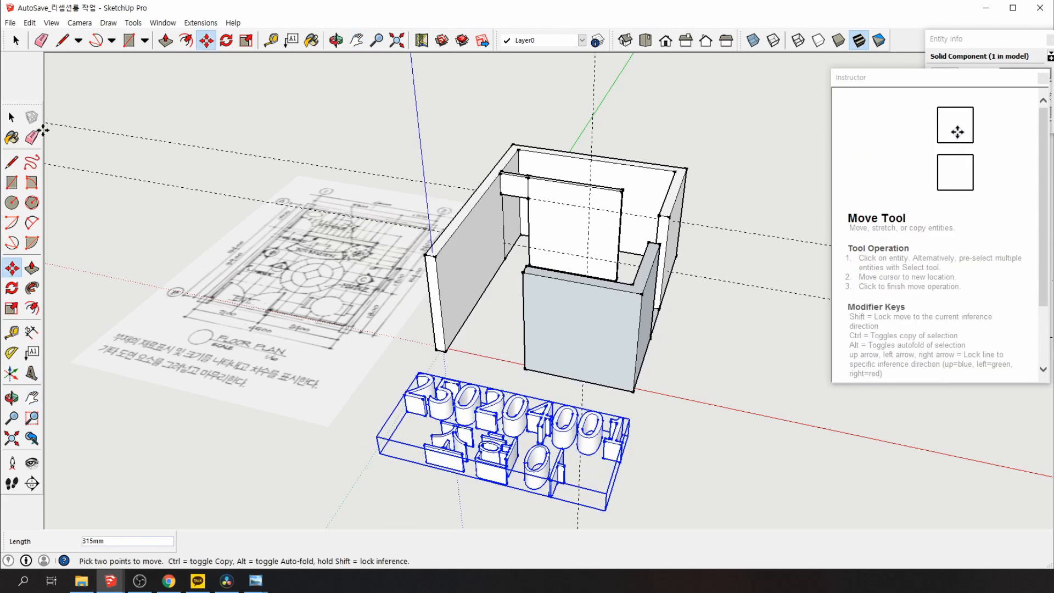
left_click(13, 117)
left_click(686, 477)
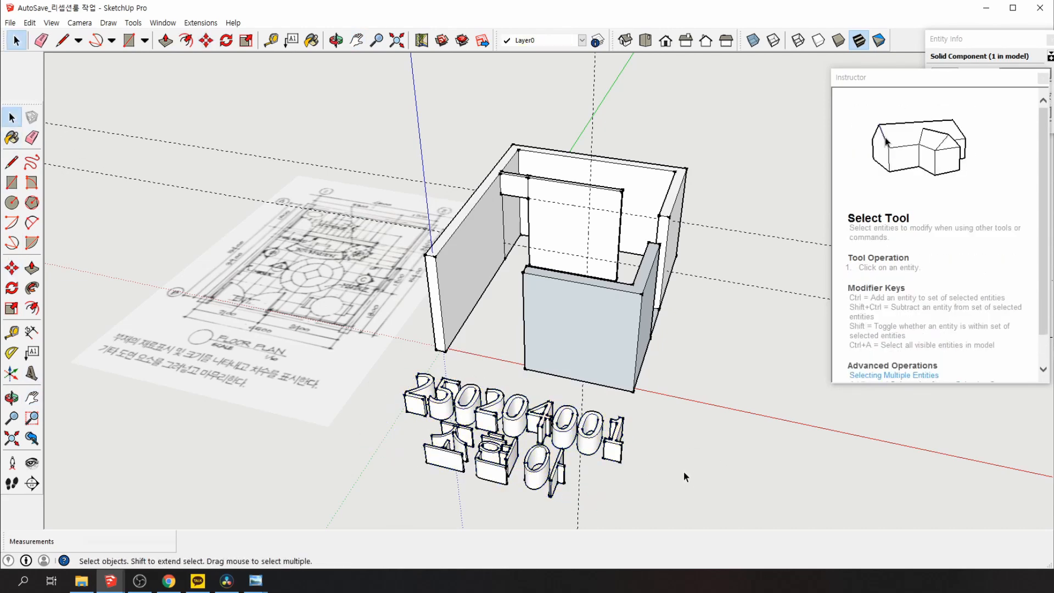
middle_click_drag(700, 457, 639, 528)
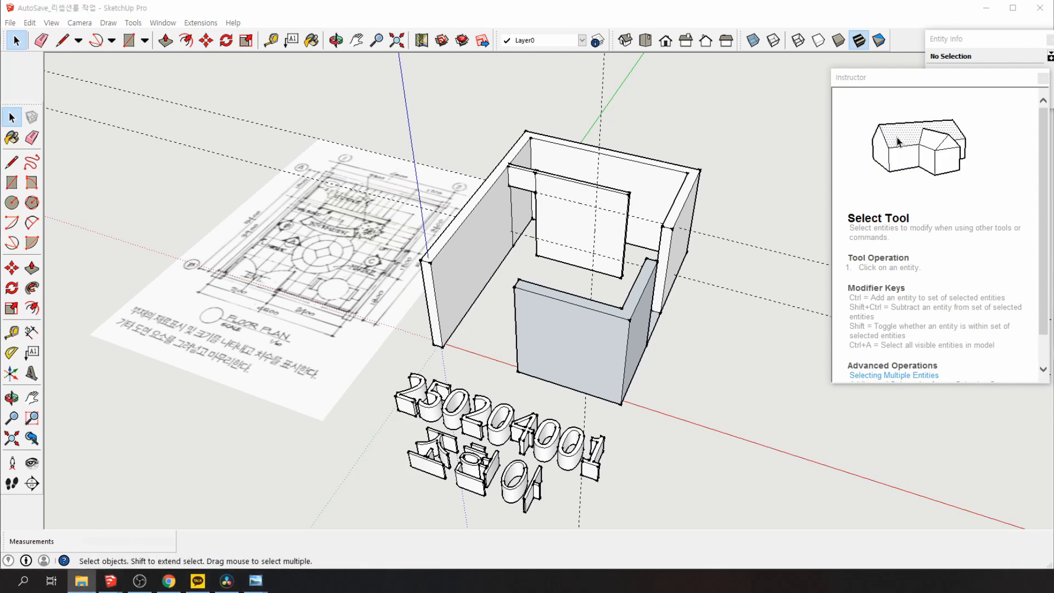
key("alt+Tab")
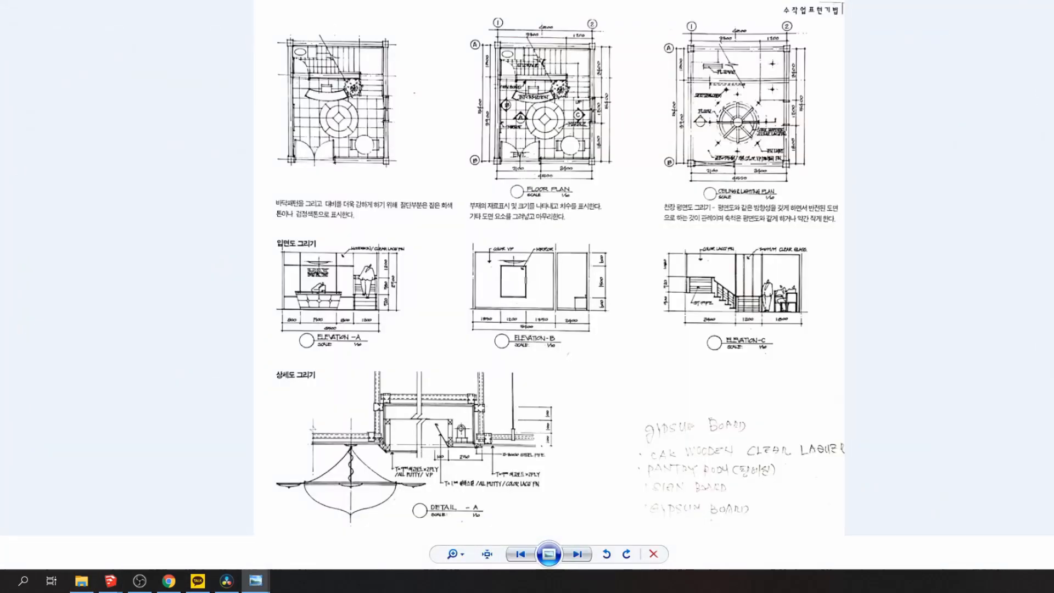